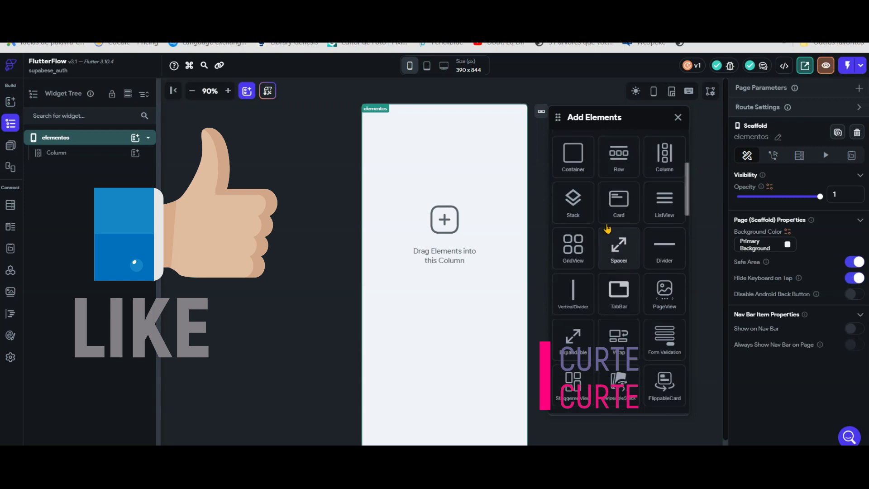
Examine the available widget elements and the different places from which a child widget can be added to the page.
{"action": "scroll", "coordinate": [618, 263], "scroll_direction": "up", "scroll_amount": 1}
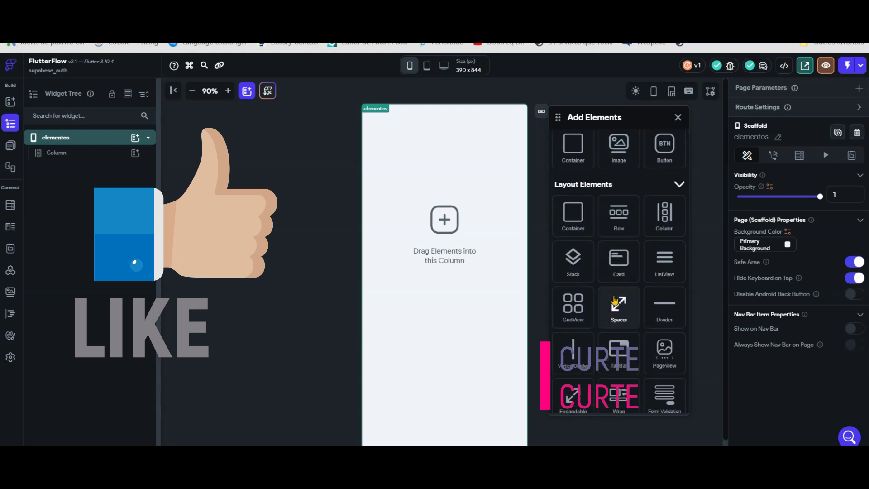
{"action": "scroll", "coordinate": [620, 299], "scroll_direction": "down", "scroll_amount": 5}
{"action": "scroll", "coordinate": [618, 297], "scroll_direction": "up", "scroll_amount": 5}
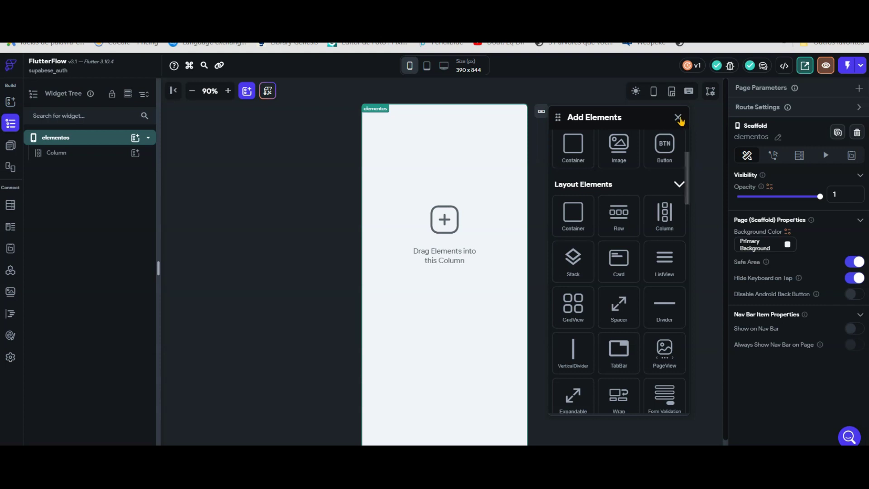
{"action": "key", "text": "Escape"}
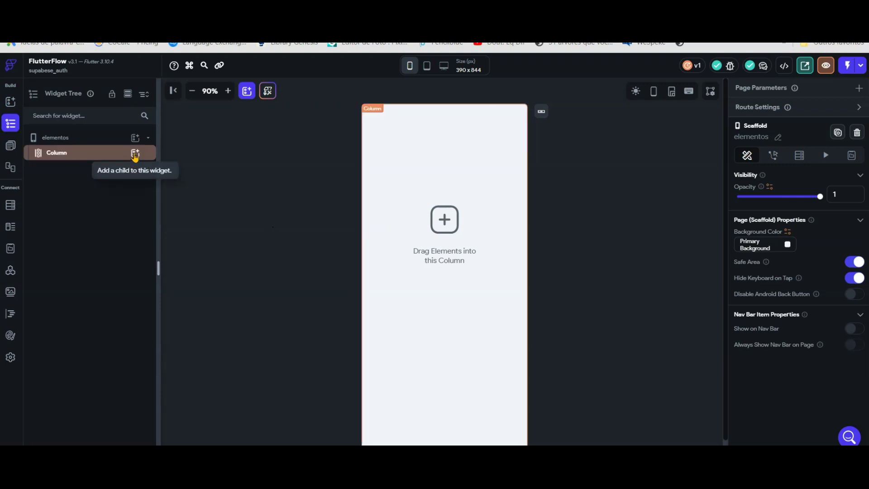
{"action": "left_click", "coordinate": [134, 154]}
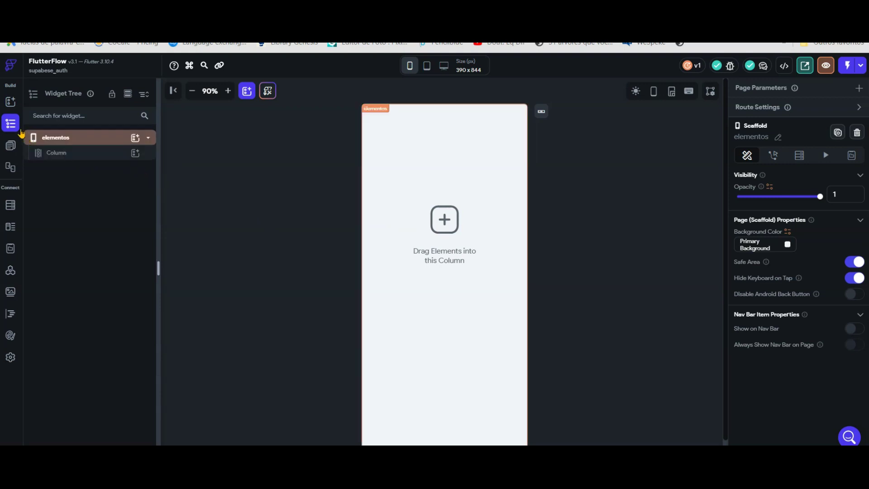
{"action": "left_click", "coordinate": [10, 102]}
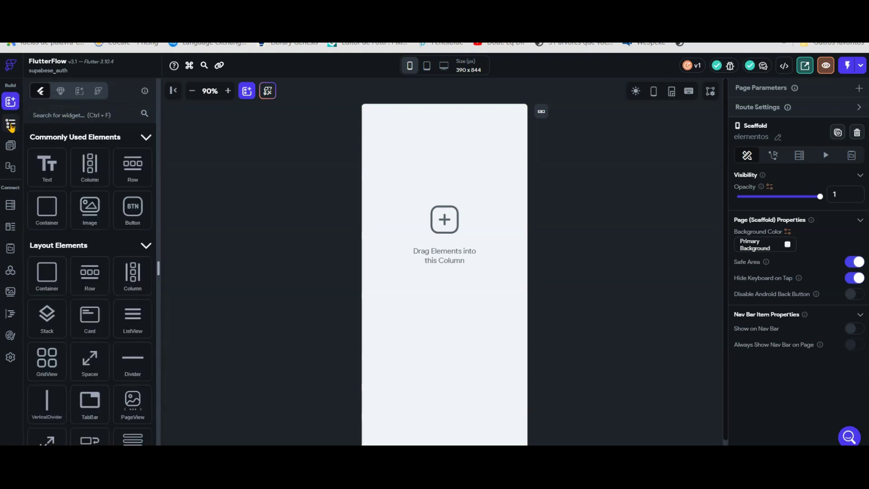
{"action": "left_click", "coordinate": [11, 124]}
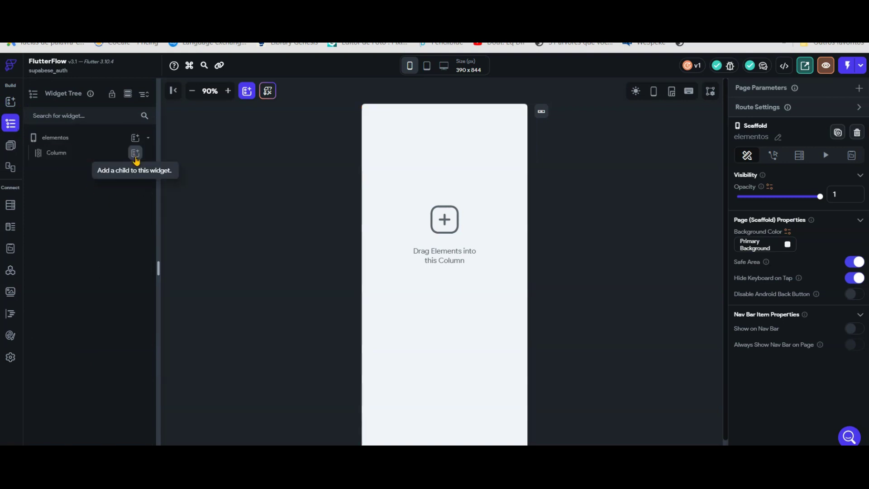
{"action": "left_click", "coordinate": [136, 154]}
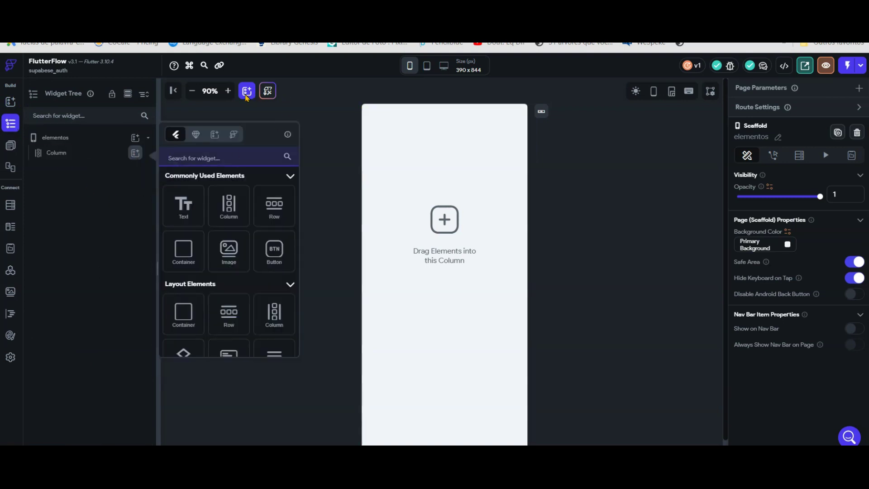
{"action": "left_click", "coordinate": [247, 97]}
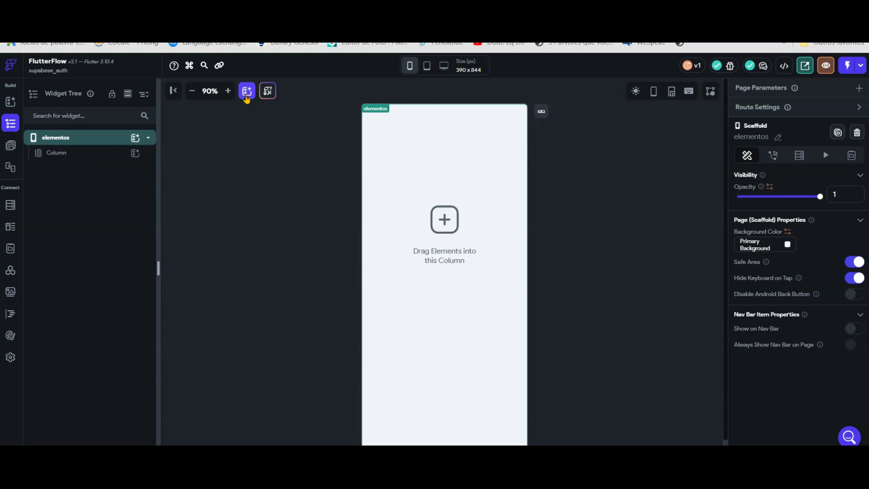
{"action": "left_click", "coordinate": [651, 229]}
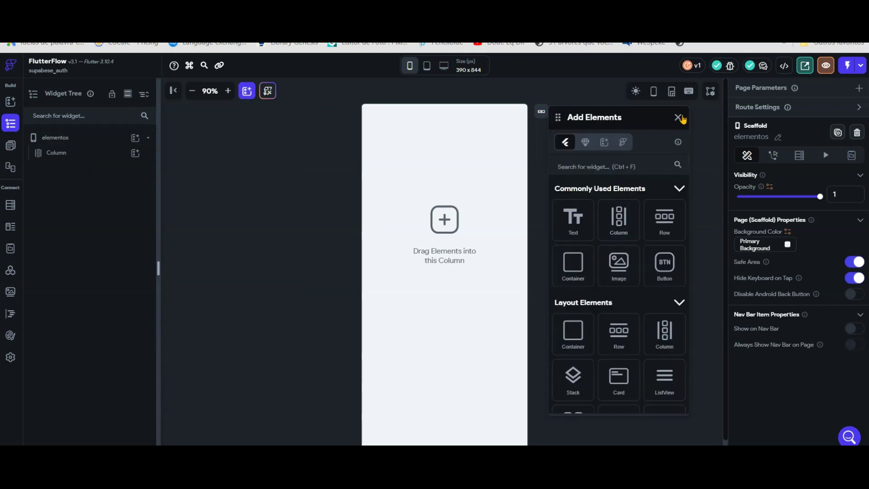
{"action": "left_click", "coordinate": [425, 178]}
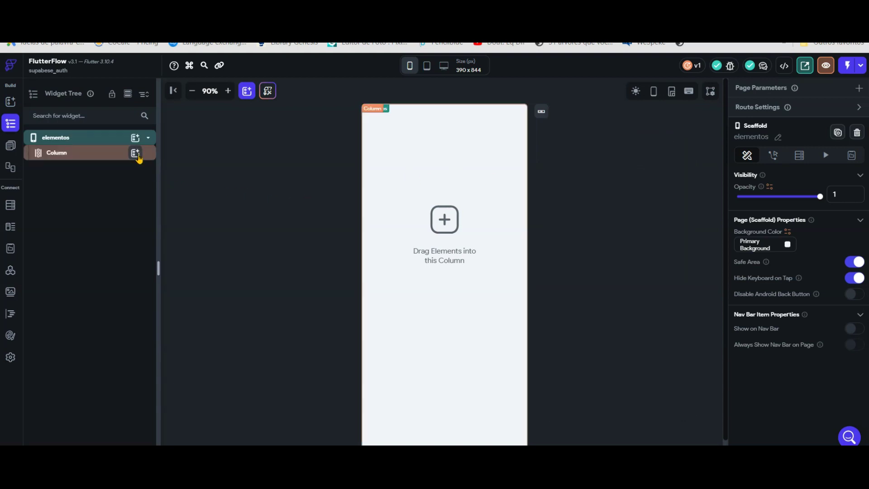
{"action": "left_click", "coordinate": [136, 154]}
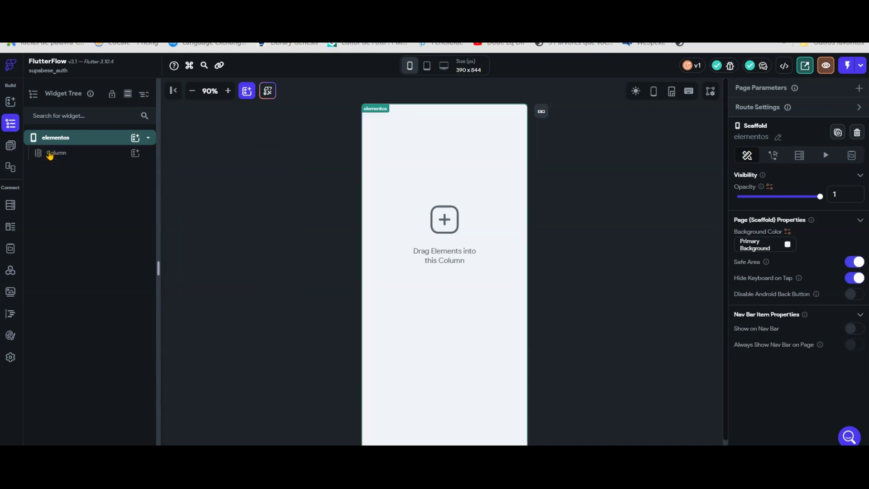
Select the Column and review its alignment, axis, scrolling and spacing properties.
{"action": "left_click", "coordinate": [50, 154]}
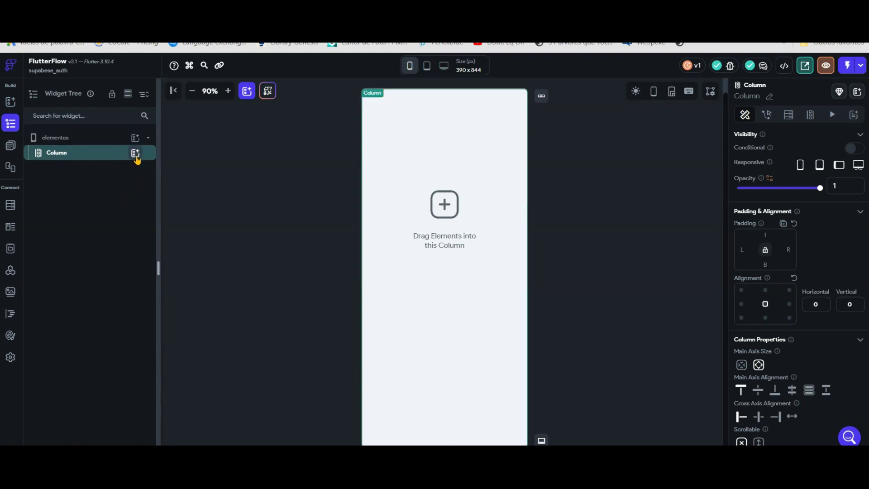
{"action": "left_click", "coordinate": [136, 154]}
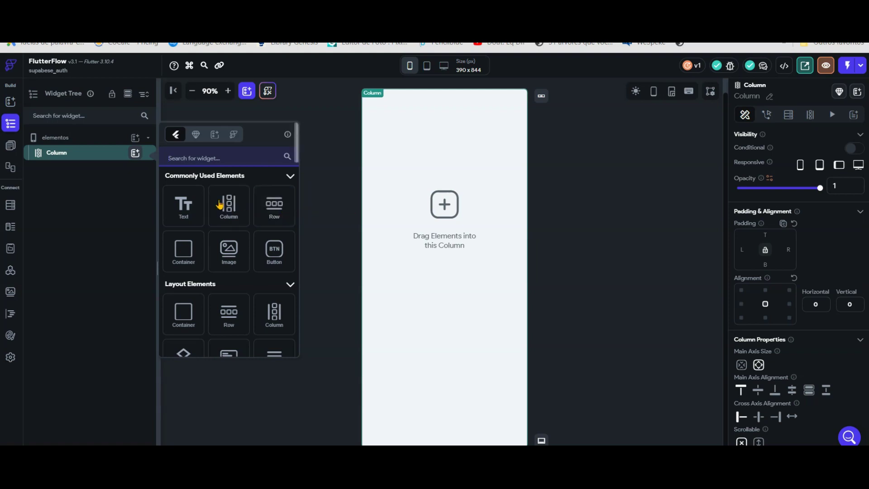
{"action": "left_click", "coordinate": [507, 210]}
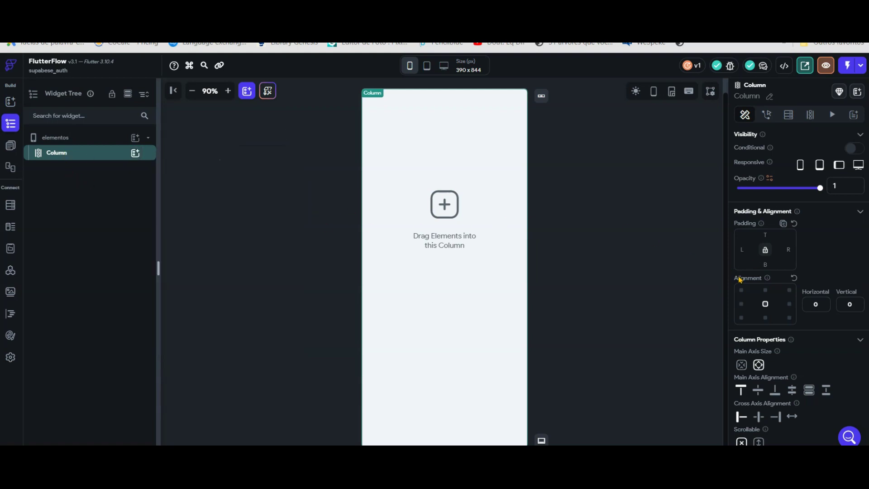
{"action": "scroll", "coordinate": [788, 312], "scroll_direction": "down", "scroll_amount": 2}
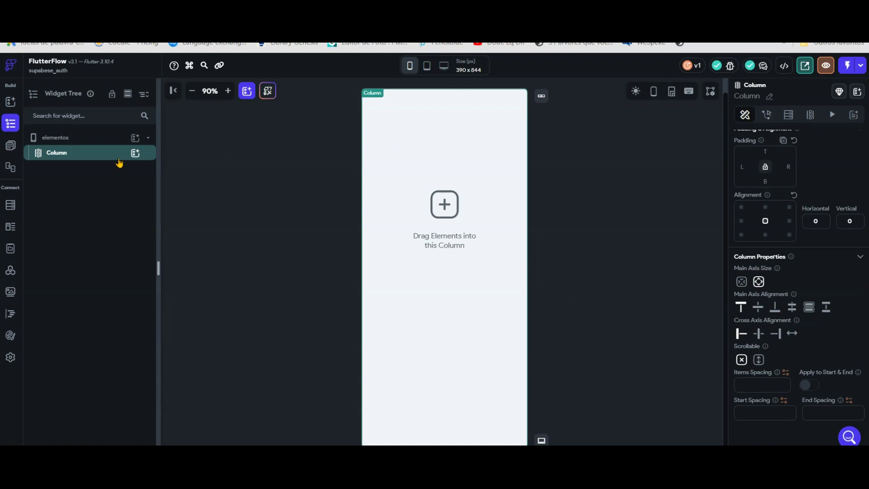
Add a Container as a child of the Column and set its fill color to #7163F0 from the recent colors.
{"action": "left_click", "coordinate": [135, 154]}
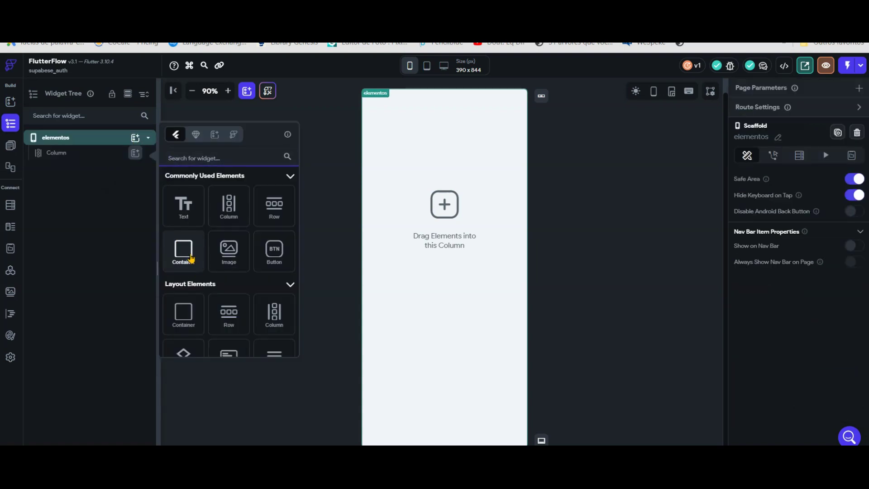
{"action": "left_click", "coordinate": [191, 258]}
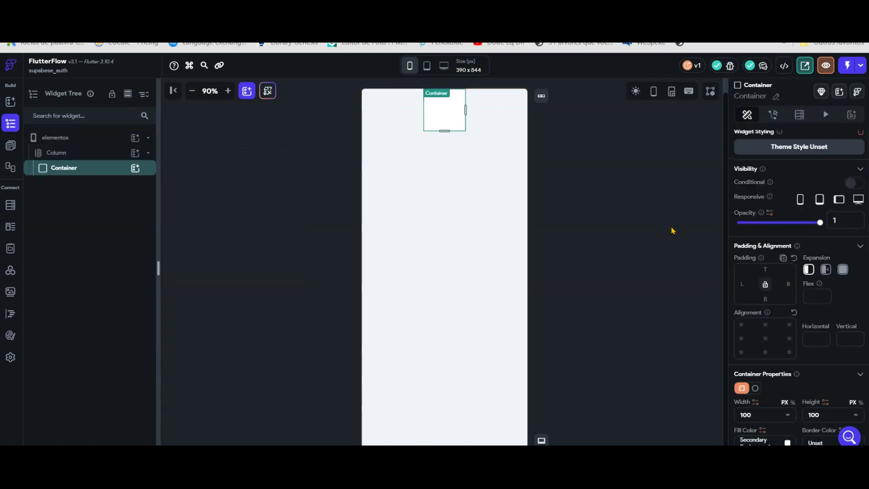
{"action": "scroll", "coordinate": [802, 381], "scroll_direction": "down", "scroll_amount": 3}
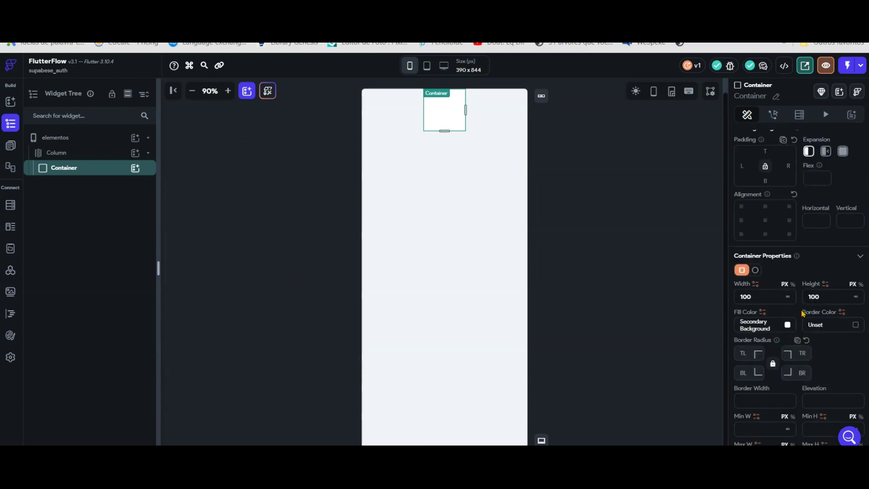
{"action": "left_click", "coordinate": [779, 331]}
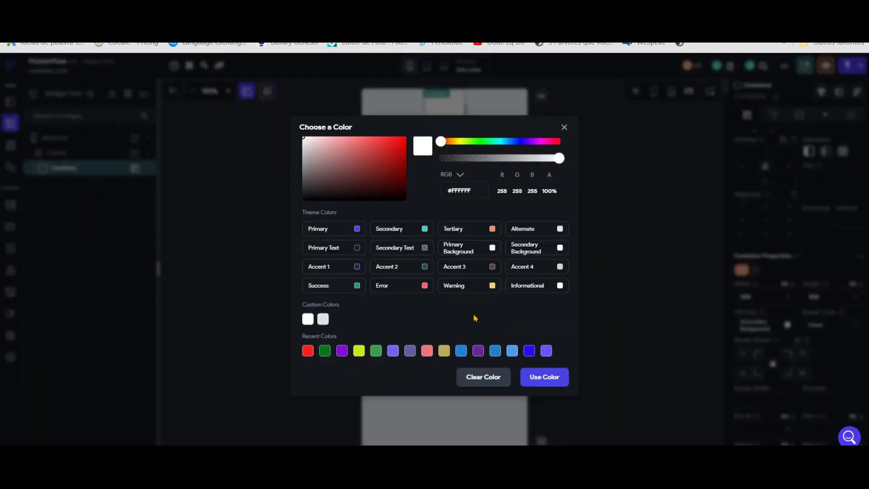
{"action": "left_click", "coordinate": [394, 351]}
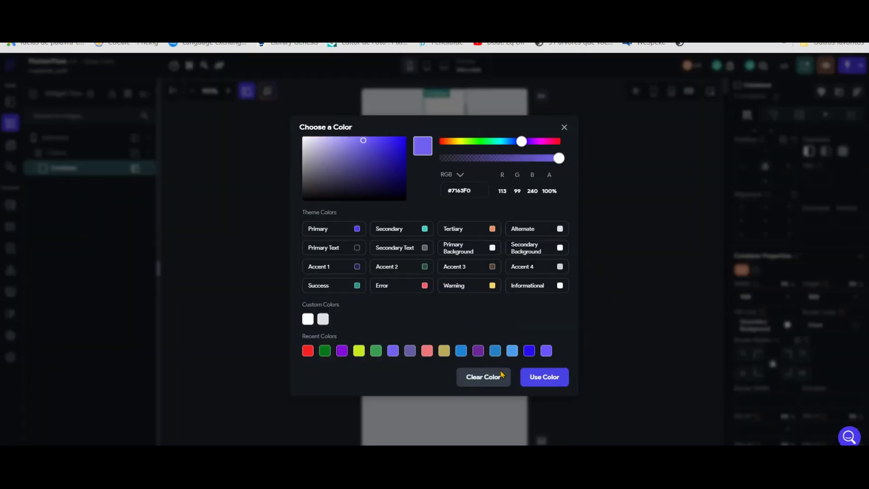
{"action": "left_click", "coordinate": [540, 383]}
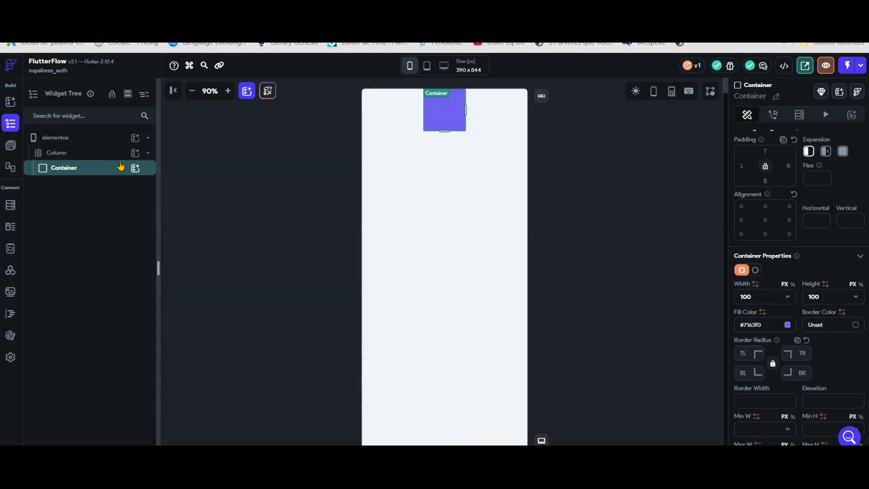
Add a second Container to the Column below the purple one and set its fill color to #A22828.
{"action": "left_click", "coordinate": [135, 152]}
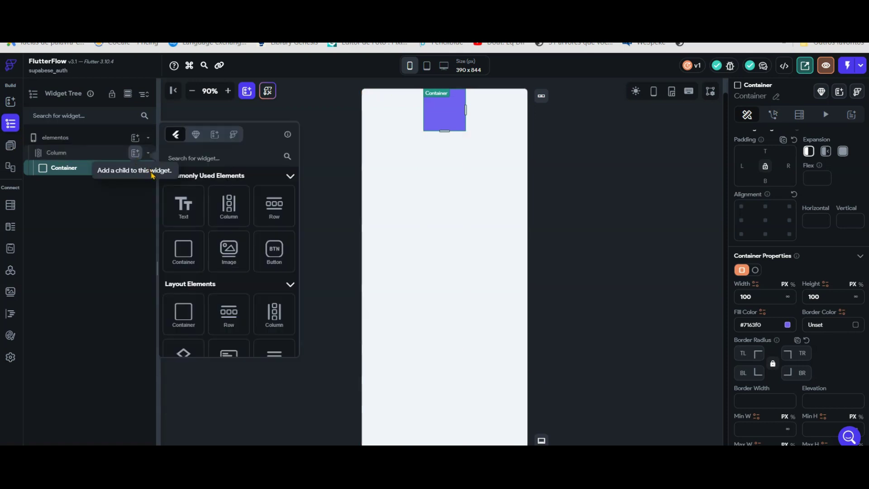
{"action": "left_click_drag", "start_coordinate": [194, 254], "coordinate": [471, 143]}
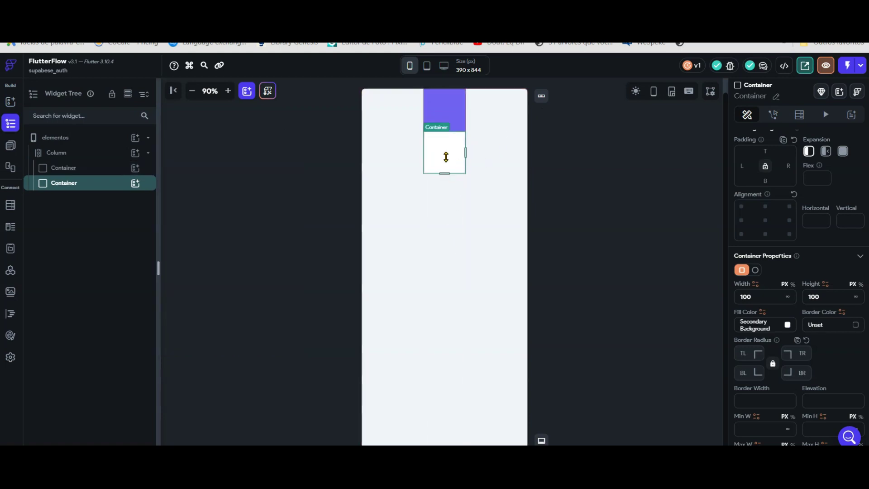
{"action": "scroll", "coordinate": [781, 331], "scroll_direction": "down", "scroll_amount": 4}
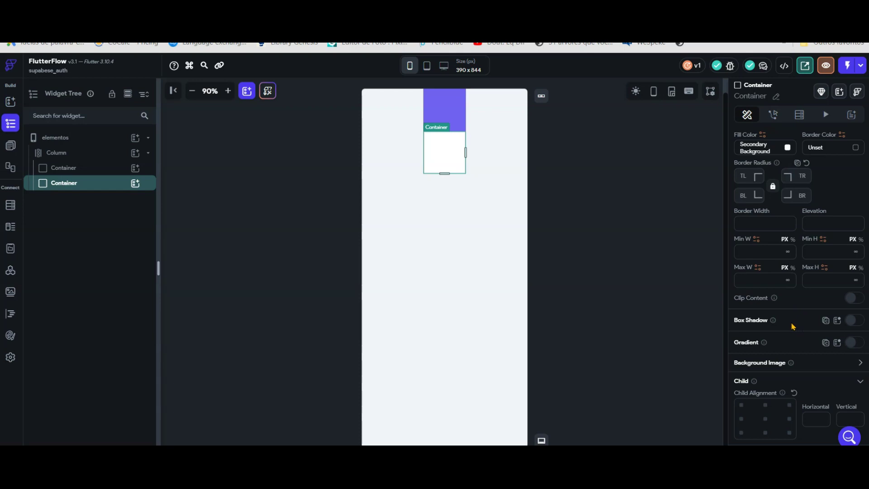
{"action": "scroll", "coordinate": [796, 326], "scroll_direction": "up", "scroll_amount": 4}
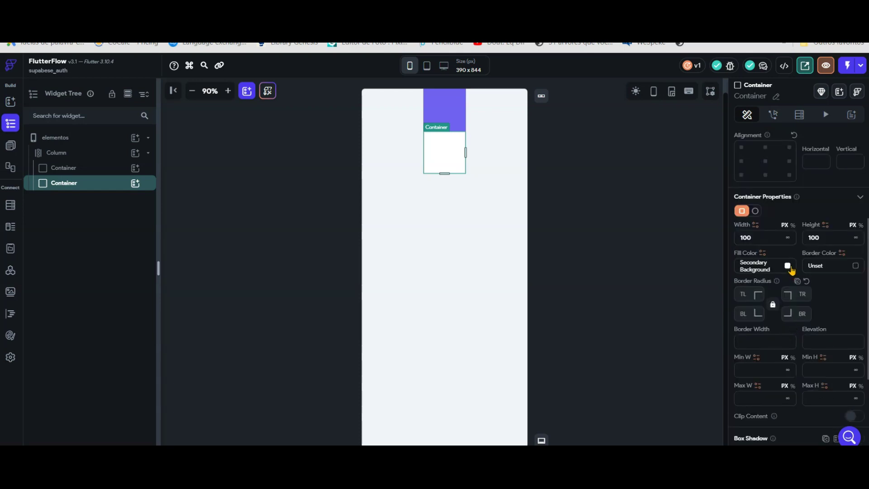
{"action": "left_click", "coordinate": [791, 268]}
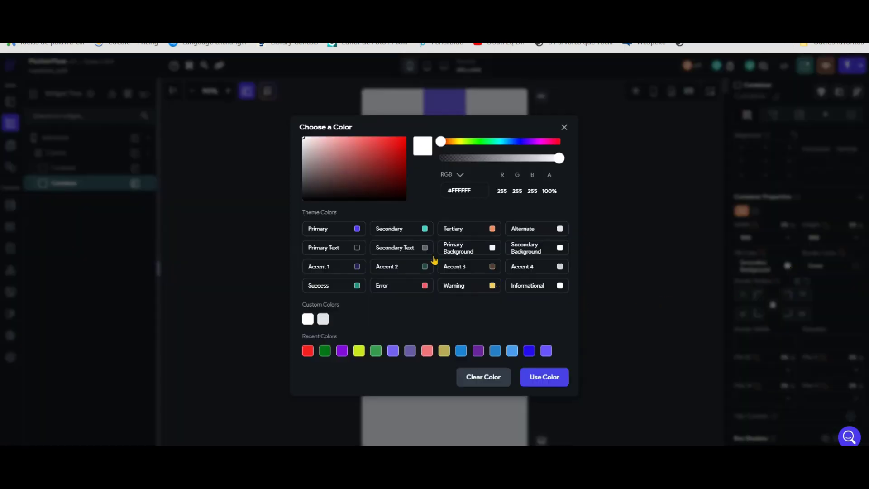
{"action": "left_click", "coordinate": [381, 160]}
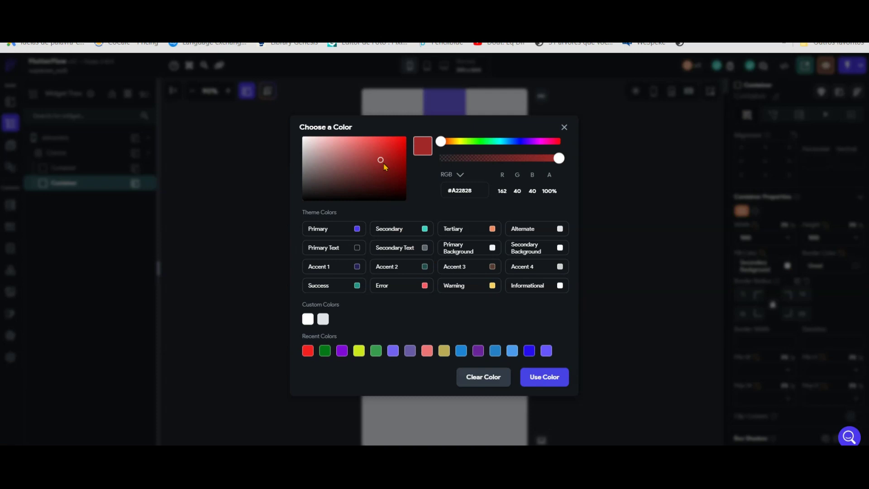
{"action": "left_click", "coordinate": [537, 382]}
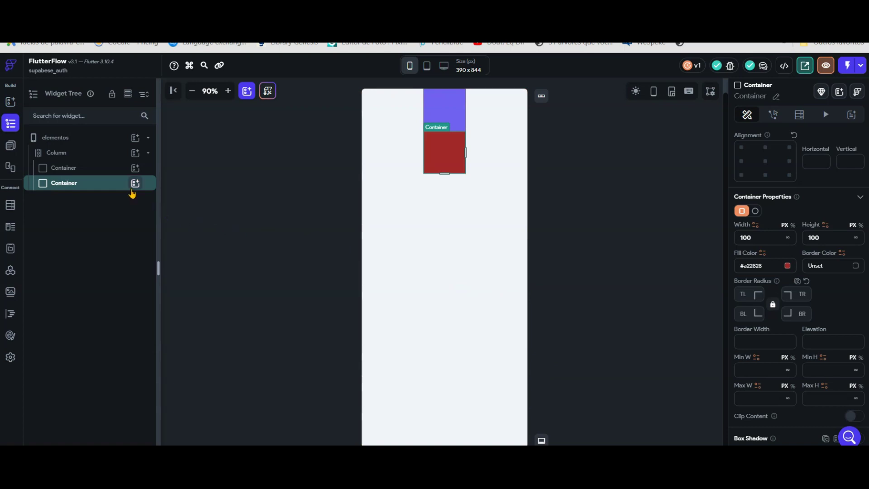
Duplicate the purple Container twice and the red Container once within the Column.
{"action": "right_click", "coordinate": [111, 173]}
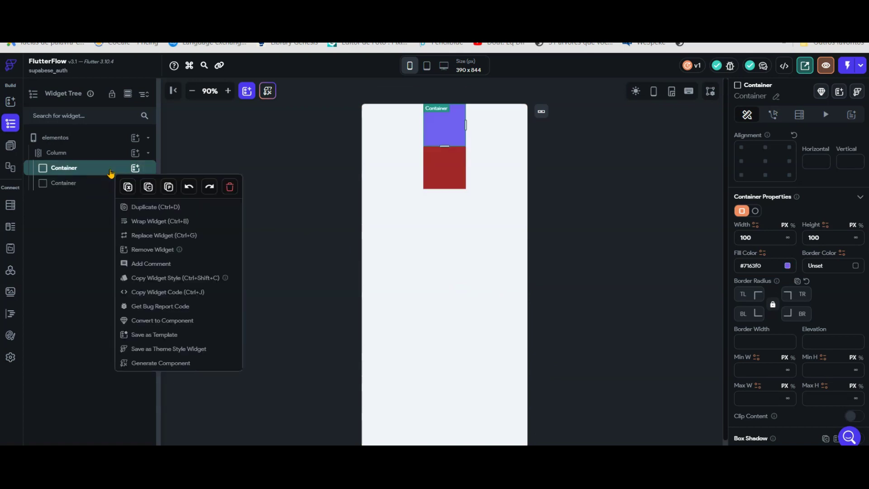
{"action": "left_click", "coordinate": [156, 207]}
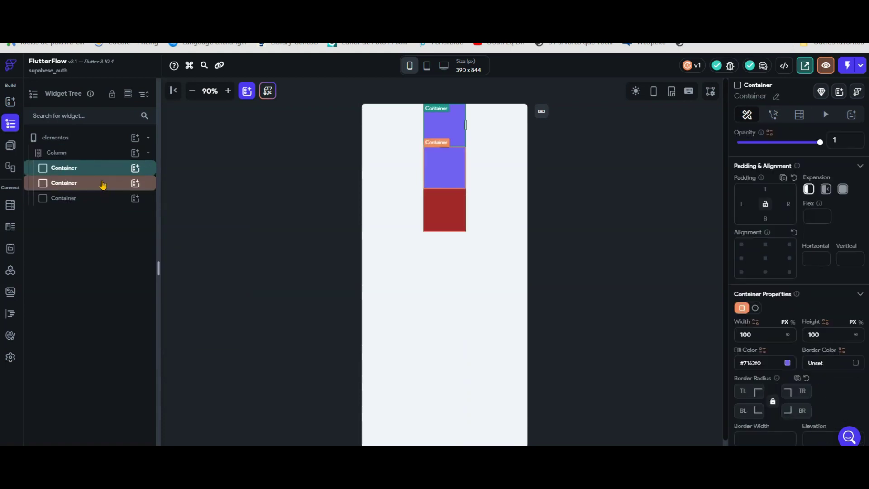
{"action": "right_click", "coordinate": [103, 184]}
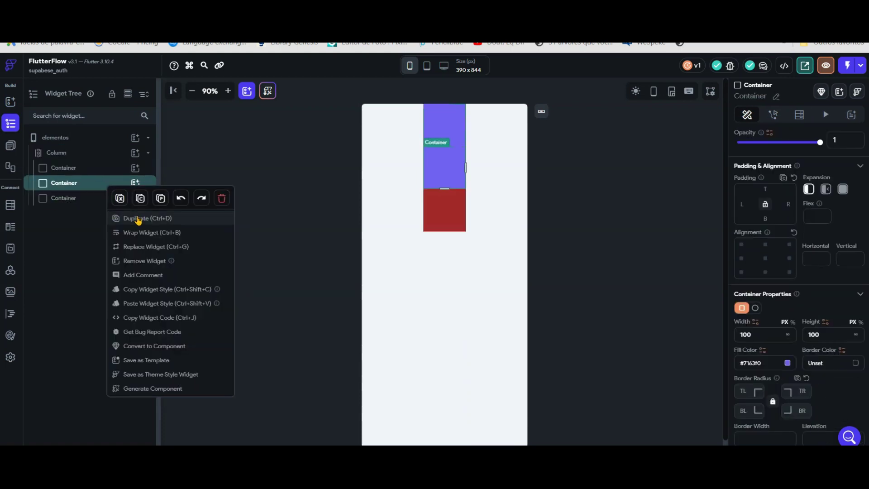
{"action": "left_click", "coordinate": [138, 220]}
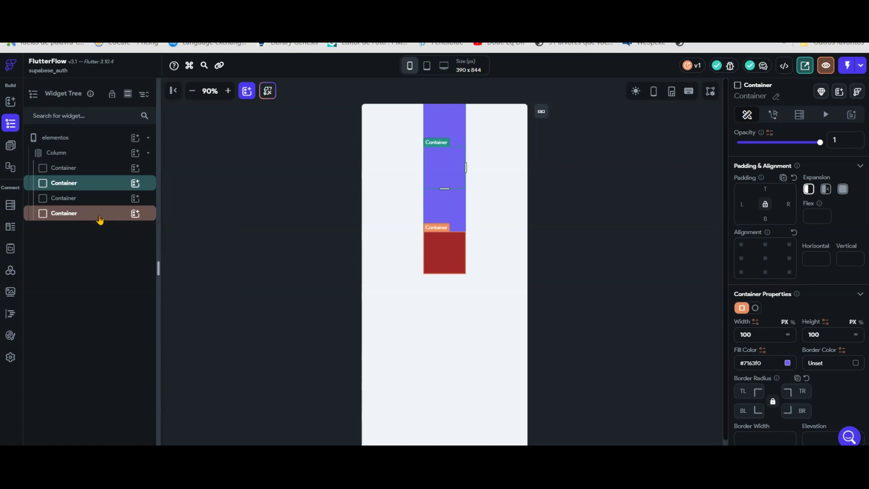
{"action": "right_click", "coordinate": [101, 220]}
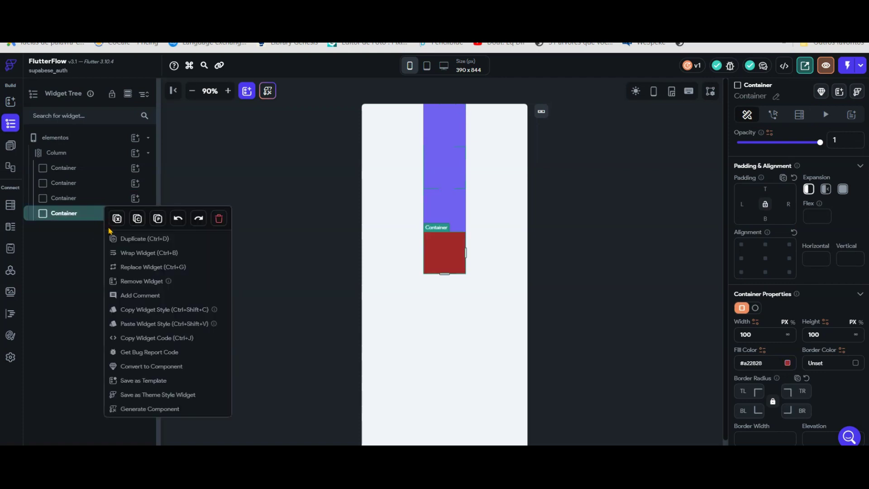
{"action": "left_click", "coordinate": [139, 245]}
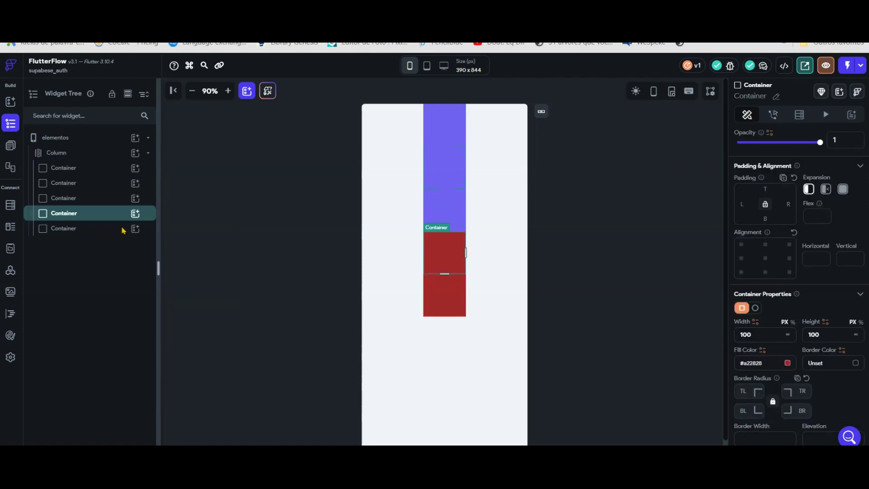
Nest the first red Container inside the purple one above it, and move that purple Container below the other red one.
{"action": "left_click_drag", "start_coordinate": [102, 208], "coordinate": [104, 218]}
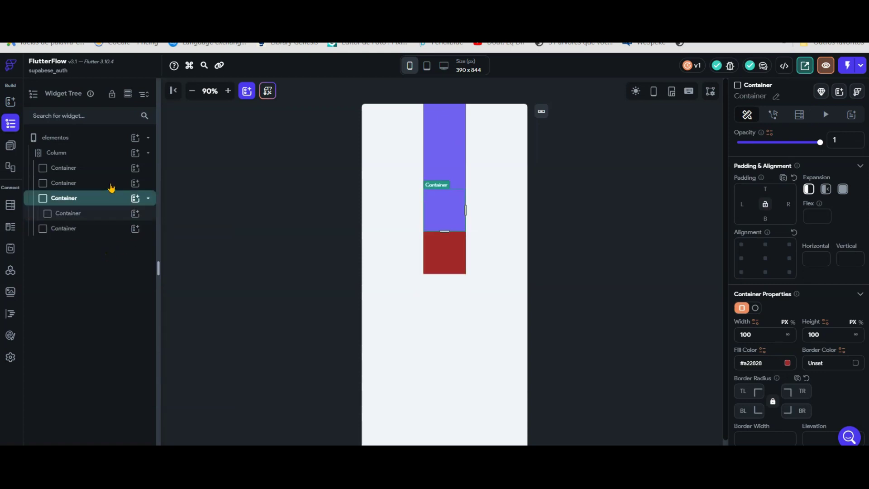
{"action": "left_click_drag", "start_coordinate": [94, 213], "coordinate": [91, 239]}
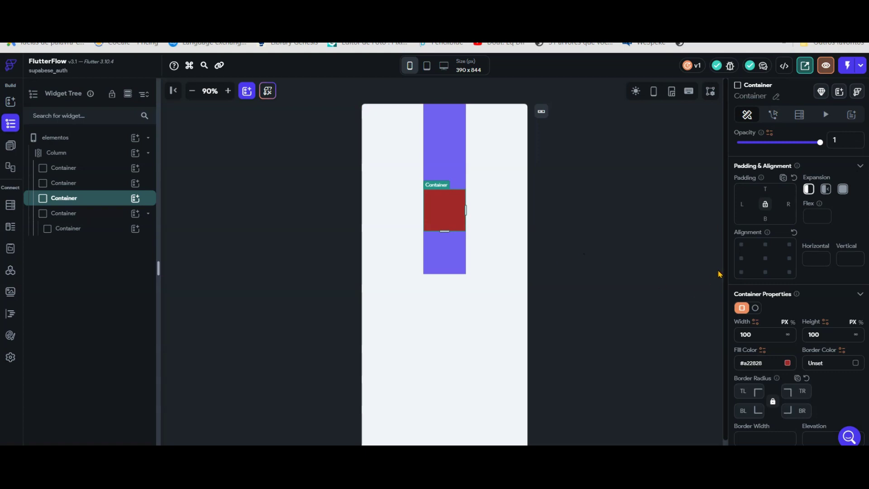
Try the Column's main axis alignments Center, End, Space Evenly, Space Around and Space Between, finishing on Space Around.
{"action": "left_click", "coordinate": [86, 152]}
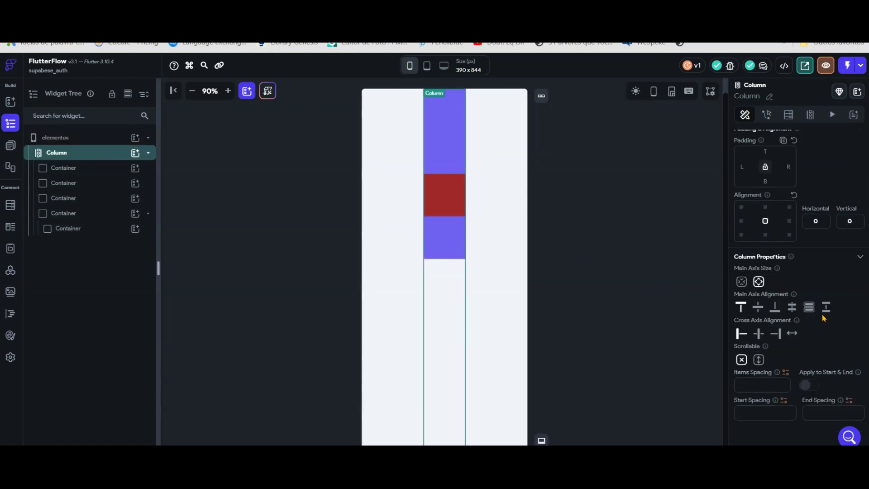
{"action": "left_click", "coordinate": [757, 310]}
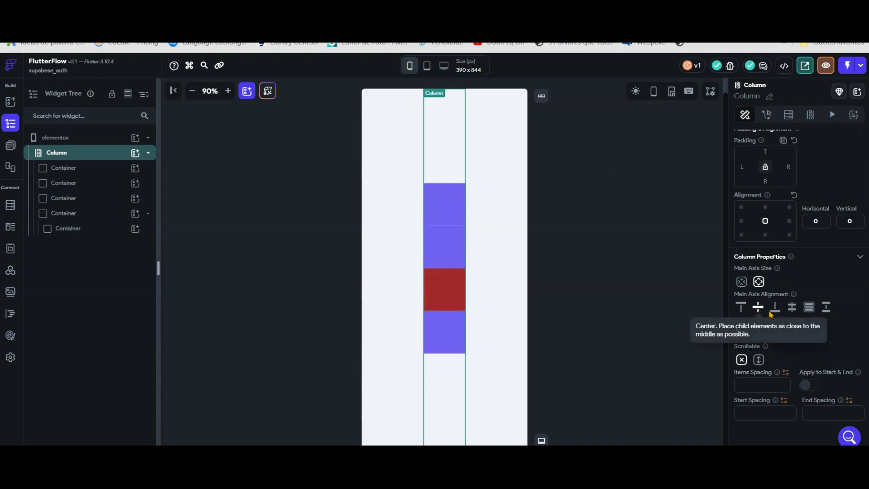
{"action": "left_click", "coordinate": [776, 310]}
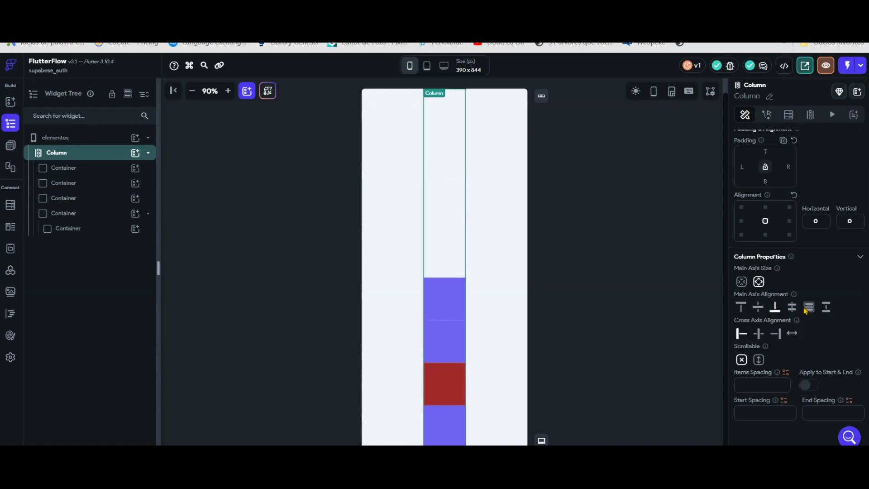
{"action": "left_click", "coordinate": [793, 310]}
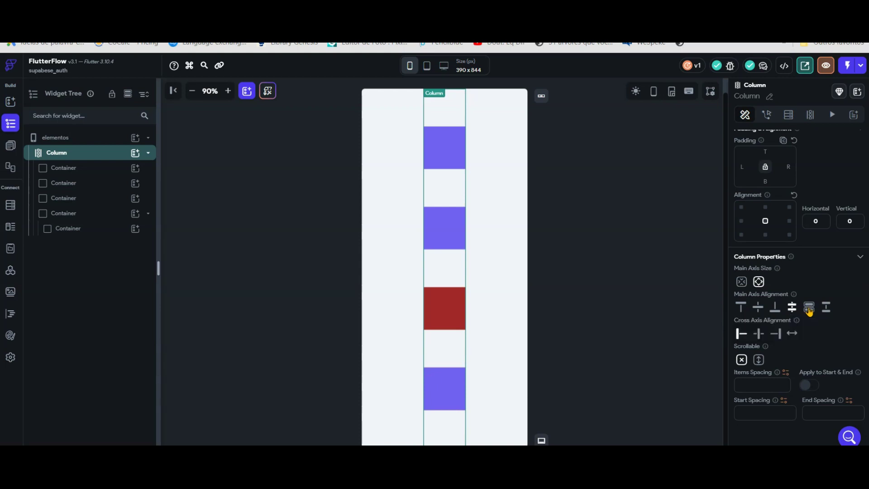
{"action": "left_click", "coordinate": [809, 310]}
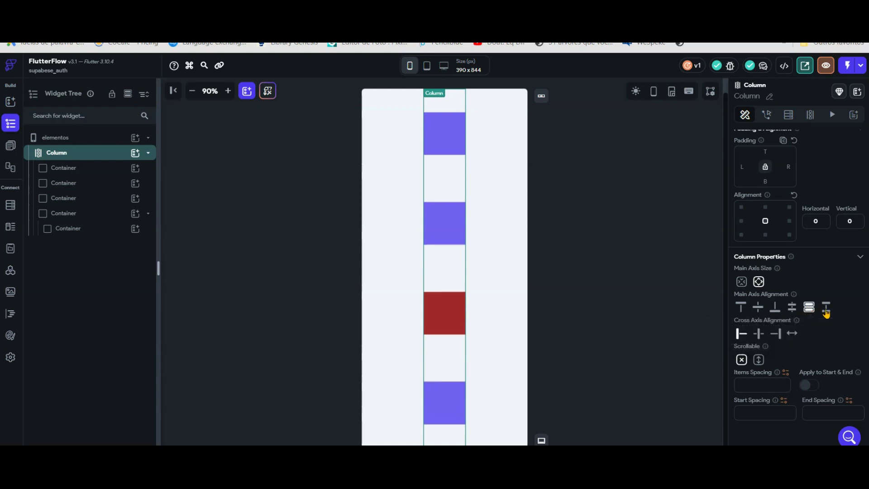
{"action": "left_click", "coordinate": [826, 310]}
{"action": "left_click", "coordinate": [813, 311]}
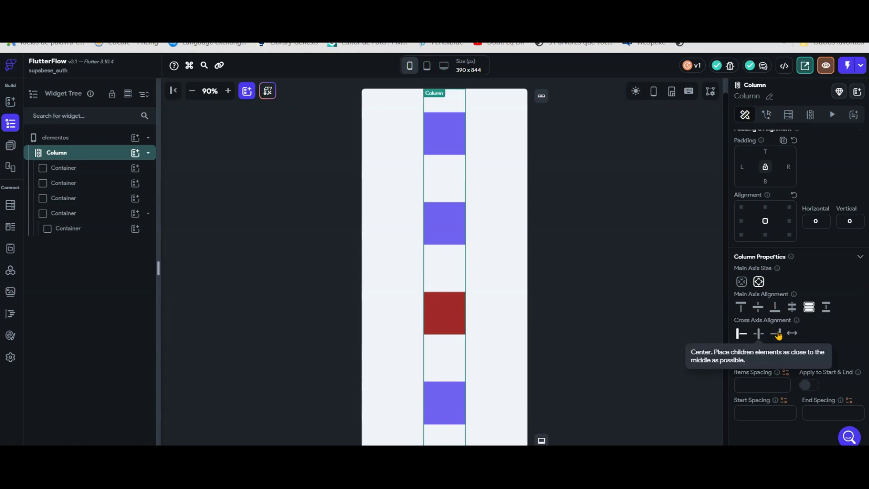
Set the Column's cross axis alignment to End and try its main axis alignment at Start and Center.
{"action": "left_click", "coordinate": [776, 333]}
{"action": "left_click", "coordinate": [743, 308]}
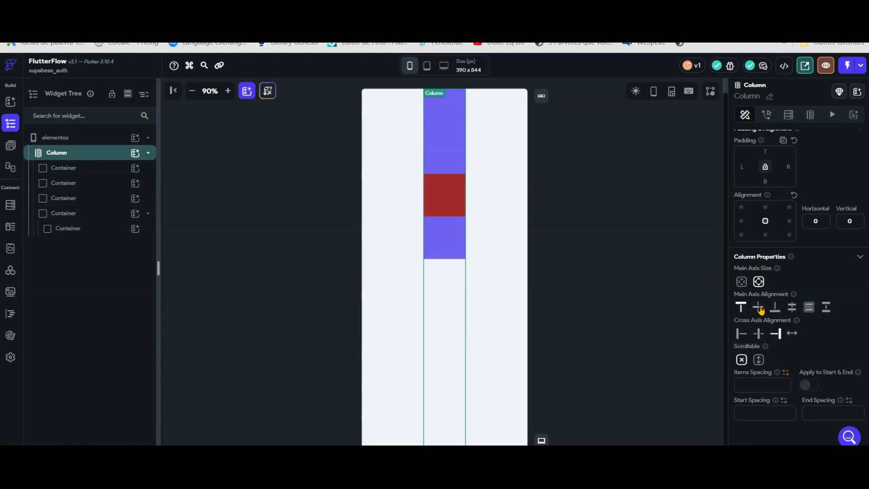
{"action": "left_click", "coordinate": [759, 308]}
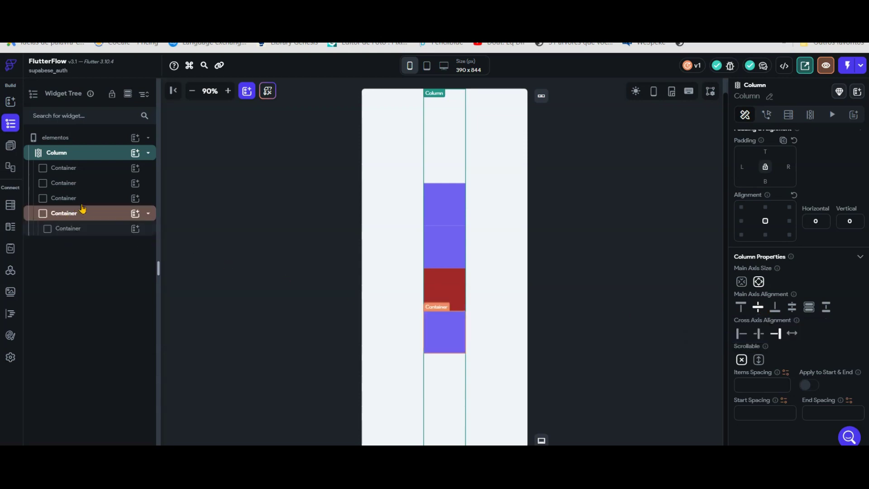
Delete the second purple Container and the last purple Container together with its nested child from the Column.
{"action": "left_click", "coordinate": [81, 186]}
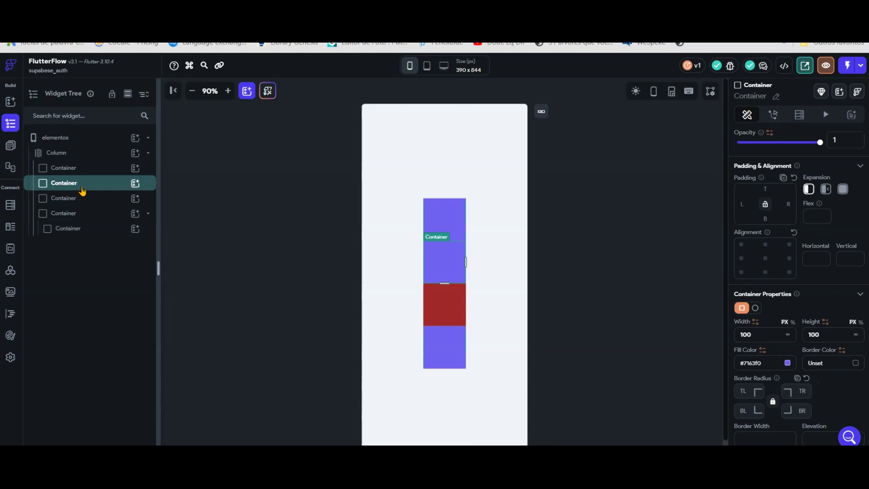
{"action": "key", "text": "Delete"}
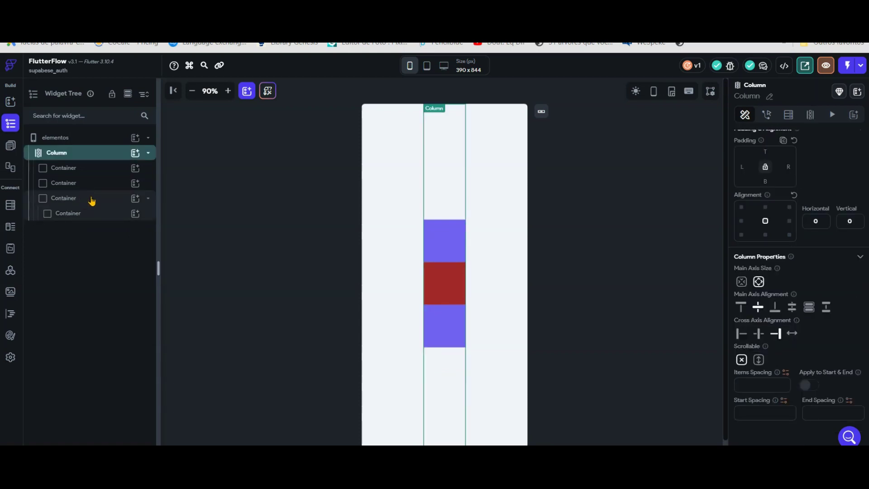
{"action": "left_click", "coordinate": [90, 199]}
{"action": "key", "text": "Delete"}
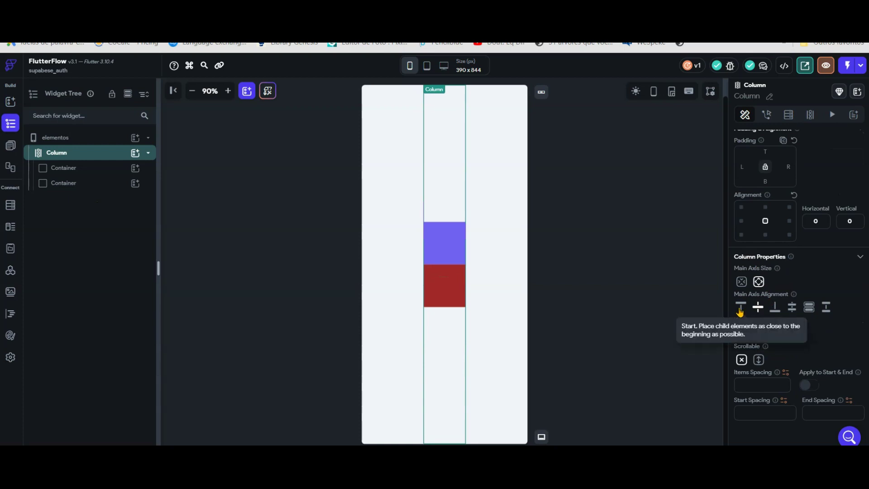
Set the Column's main axis alignment to Start and delete the remaining red and purple Containers.
{"action": "left_click", "coordinate": [741, 309]}
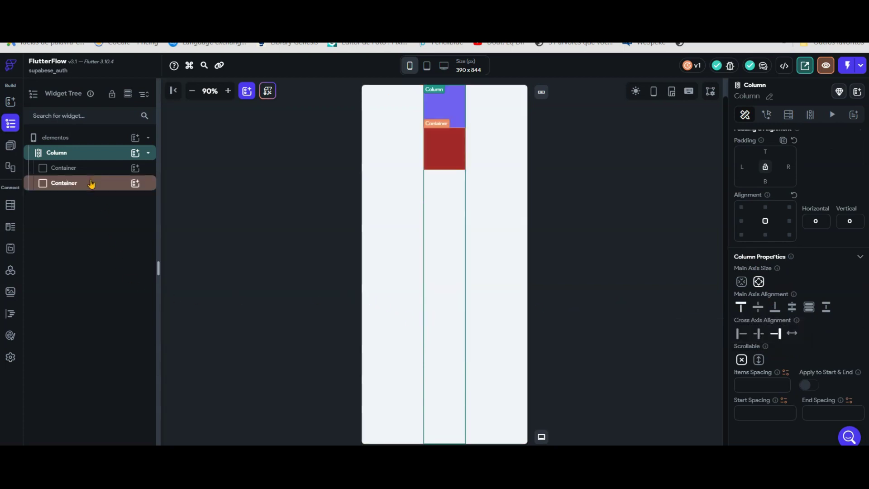
{"action": "left_click", "coordinate": [91, 183]}
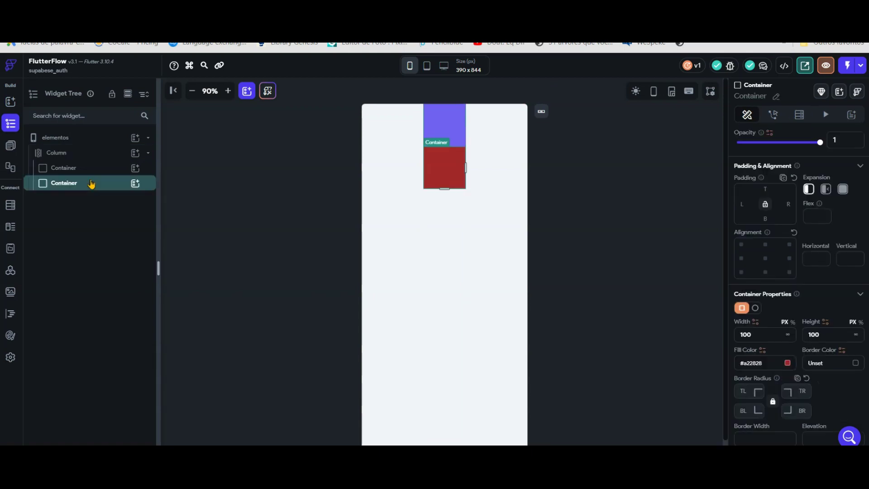
{"action": "key", "text": "Delete"}
{"action": "left_click", "coordinate": [82, 175]}
{"action": "key", "text": "Delete"}
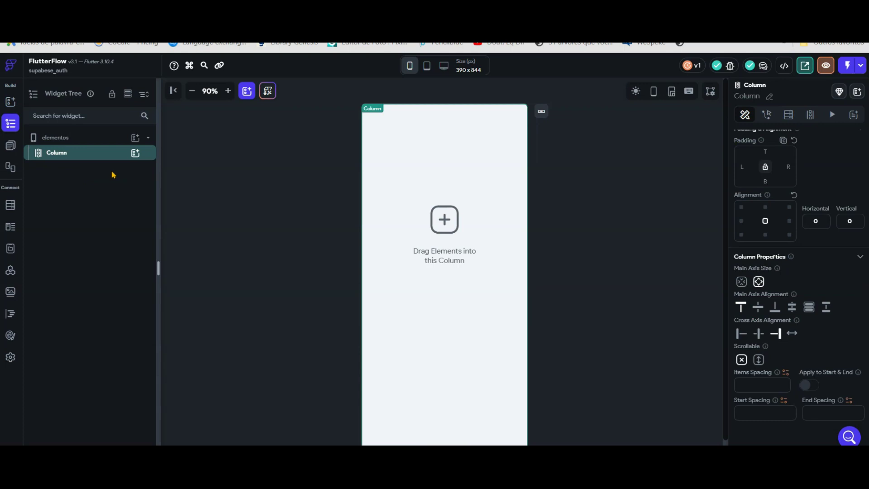
Add a Row as a child of the empty Column and place a Container inside the Row.
{"action": "left_click", "coordinate": [135, 153]}
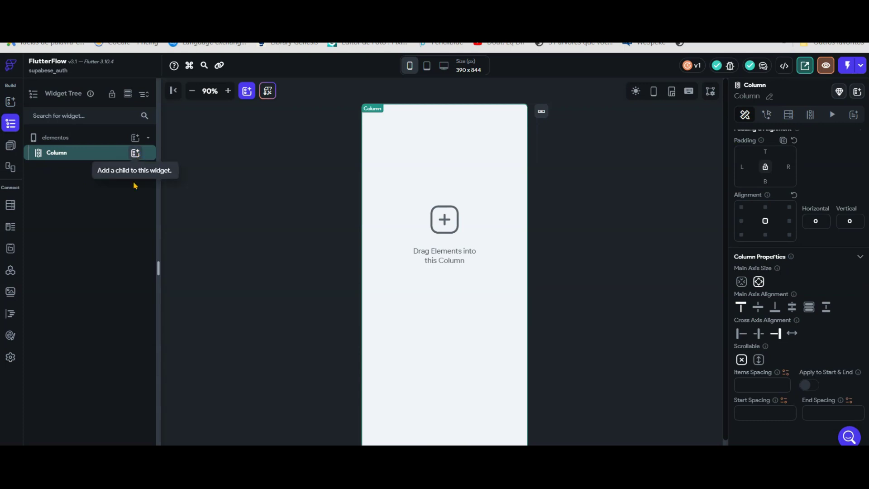
{"action": "left_click", "coordinate": [275, 206]}
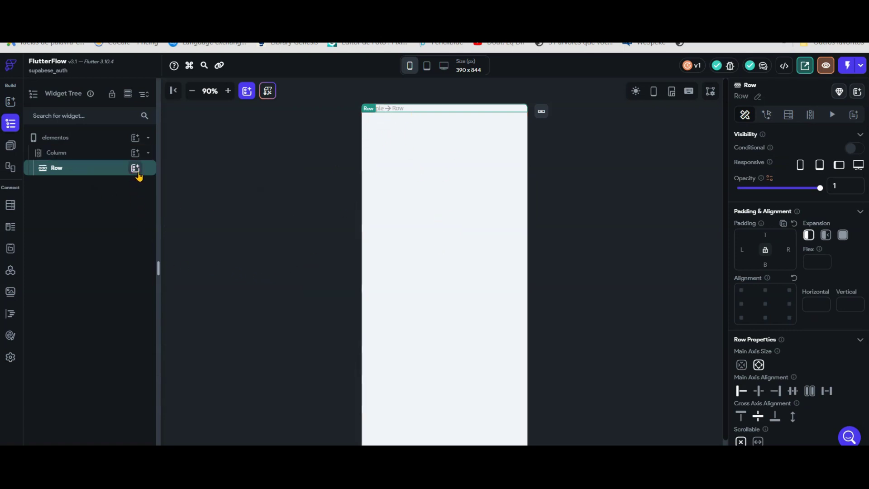
{"action": "left_click", "coordinate": [136, 170]}
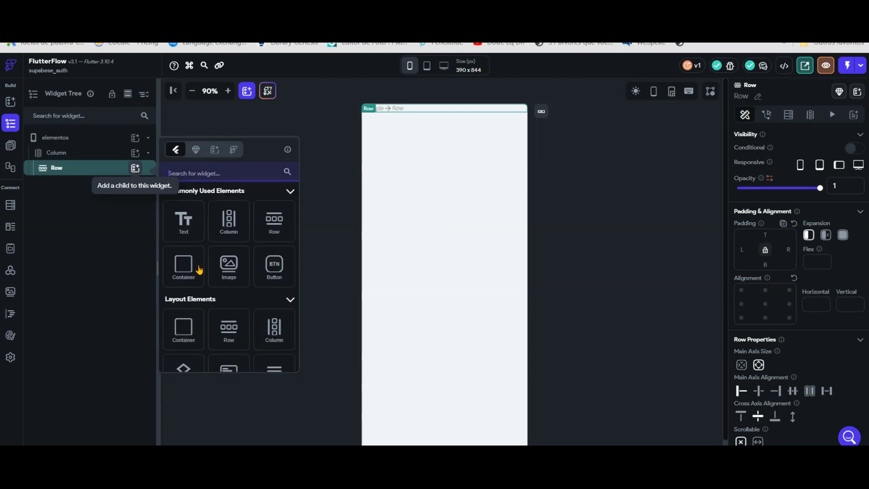
{"action": "left_click", "coordinate": [195, 270]}
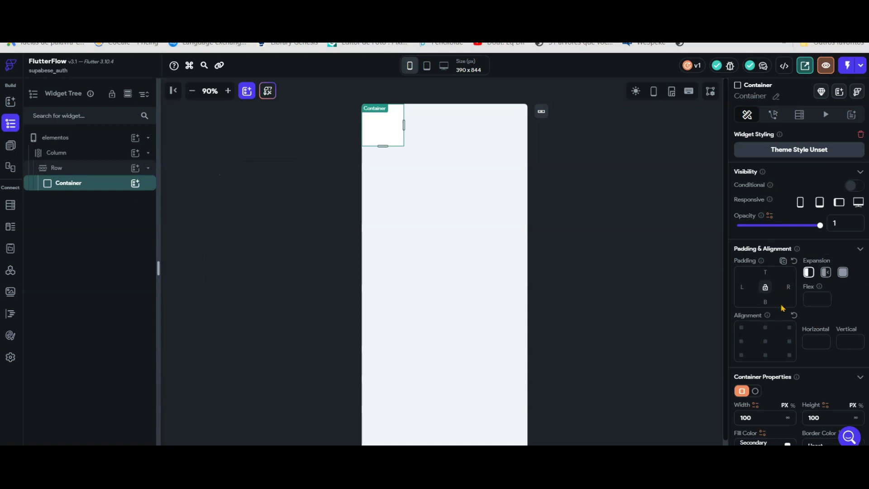
Set the fill color of the Row's Container to #6A249C from the recent colors.
{"action": "scroll", "coordinate": [806, 389], "scroll_direction": "down", "scroll_amount": 4}
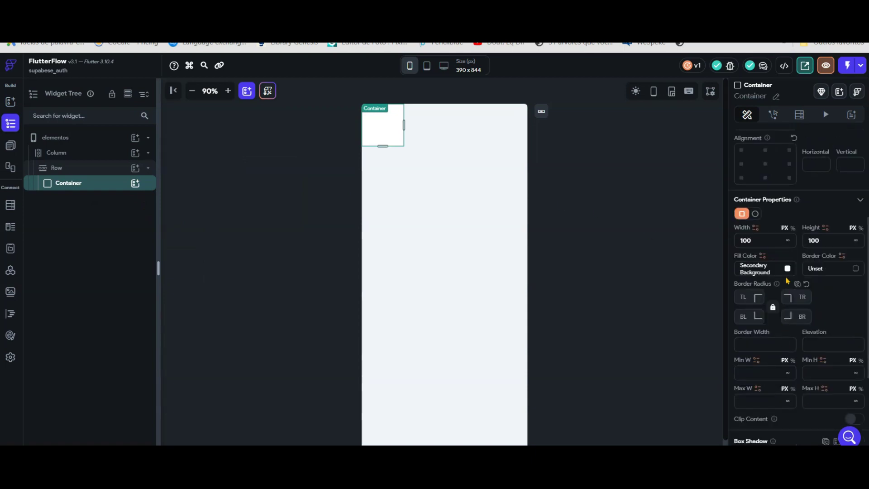
{"action": "left_click", "coordinate": [787, 269]}
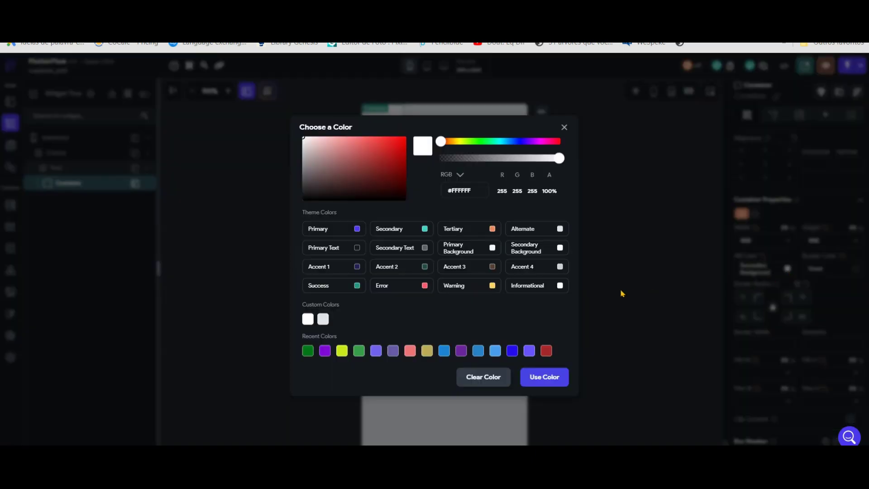
{"action": "left_click", "coordinate": [461, 351]}
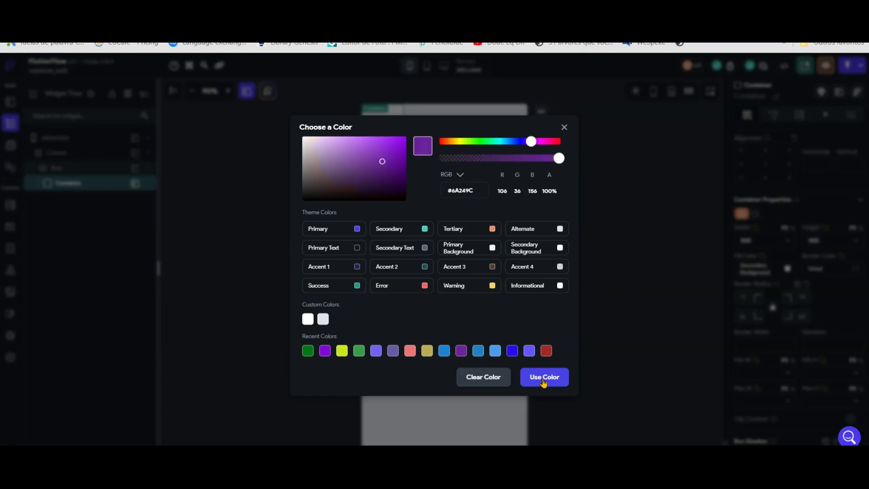
{"action": "left_click", "coordinate": [544, 380]}
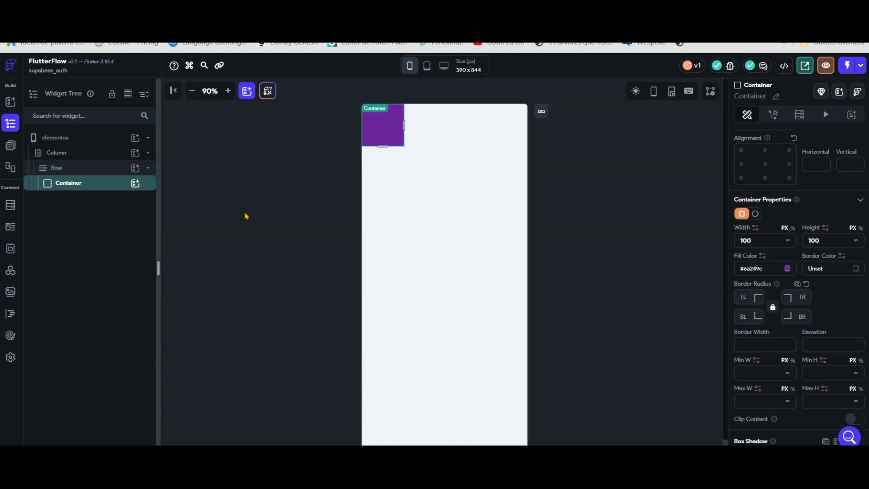
Add a second Container to the Row and set its fill color to #A22828 from the recent colors.
{"action": "left_click", "coordinate": [135, 168]}
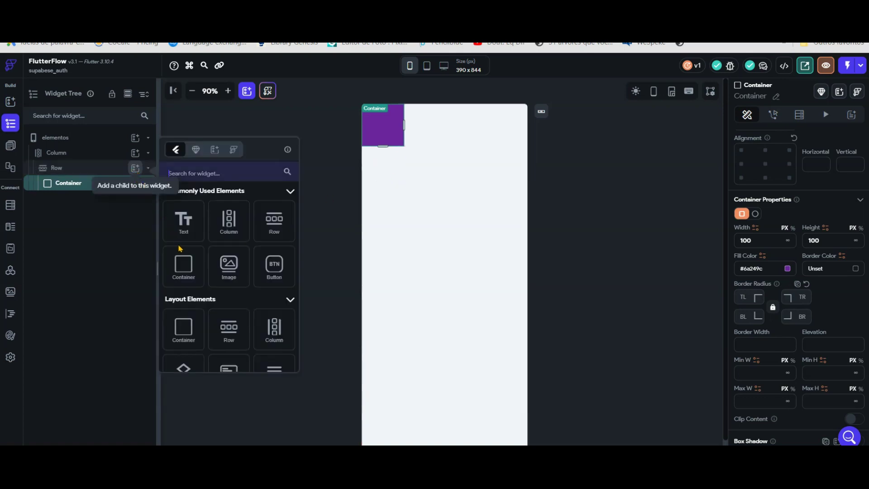
{"action": "left_click", "coordinate": [189, 271]}
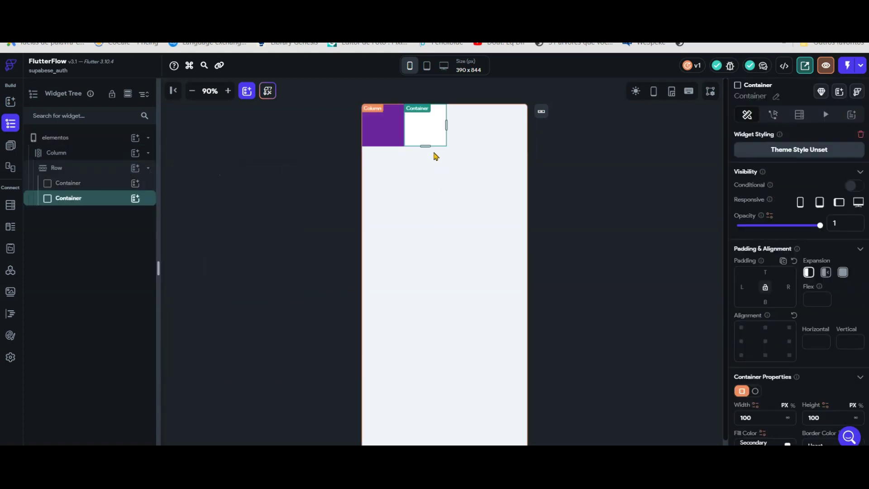
{"action": "scroll", "coordinate": [796, 379], "scroll_direction": "down", "scroll_amount": 1}
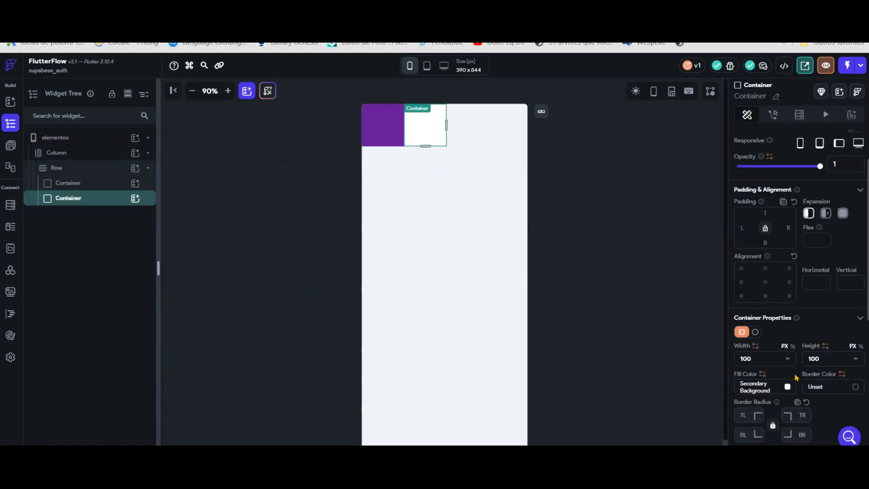
{"action": "left_click", "coordinate": [788, 389]}
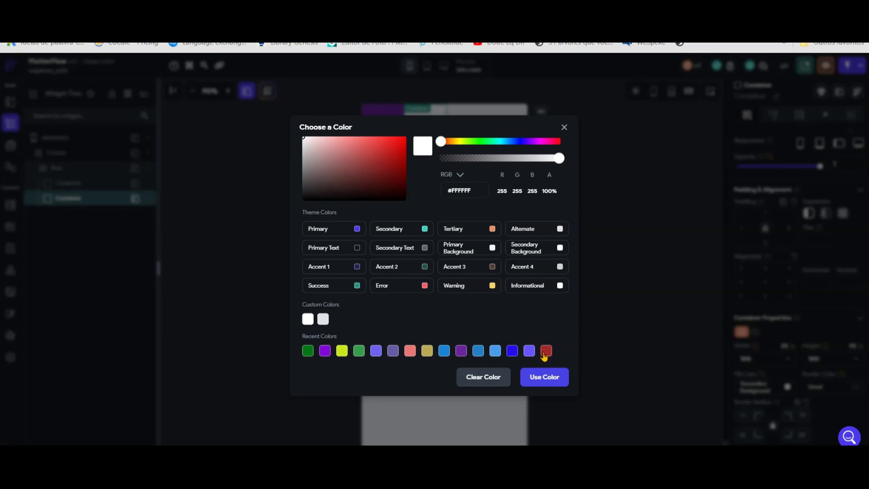
{"action": "left_click", "coordinate": [547, 352]}
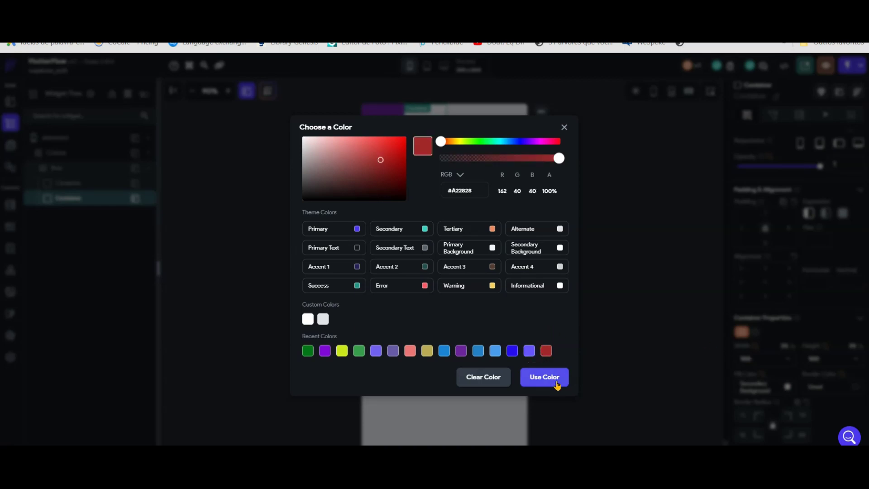
{"action": "left_click", "coordinate": [556, 382]}
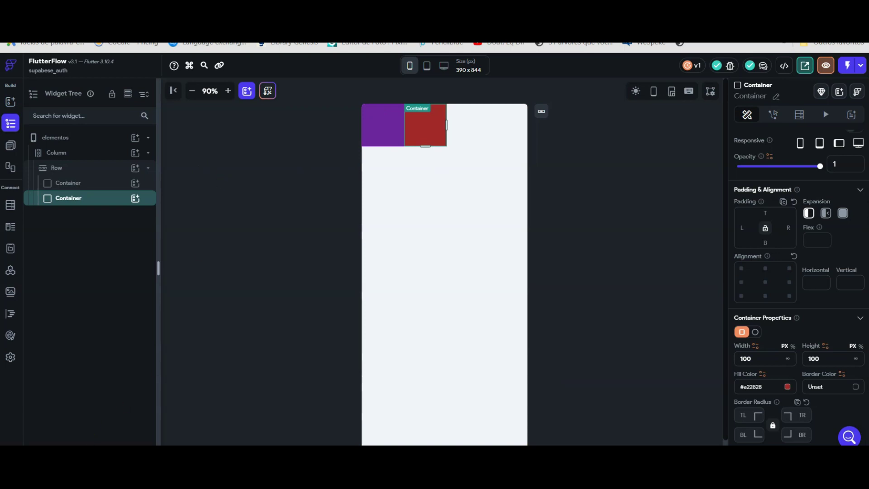
Add a Container directly to the Column below the Row and set its fill color to #6555FD from the recent colors.
{"action": "left_click_drag", "start_coordinate": [175, 234], "coordinate": [33, 162]}
{"action": "left_click", "coordinate": [135, 153]}
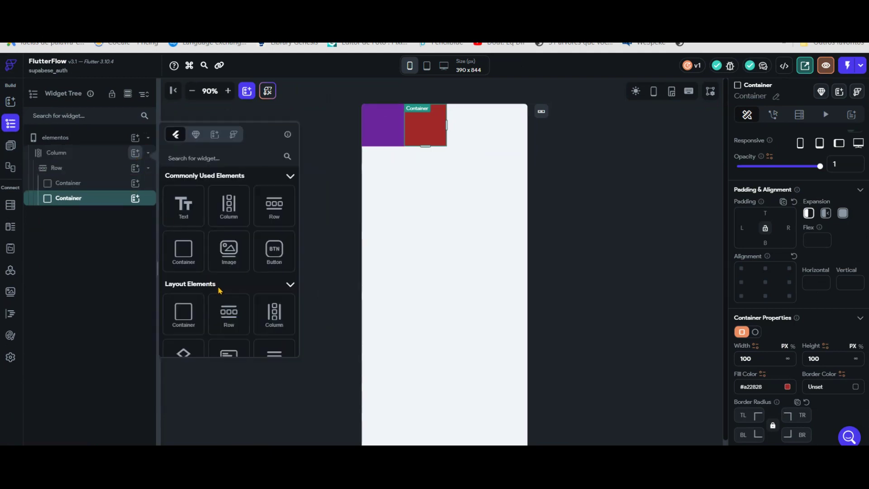
{"action": "left_click", "coordinate": [183, 246]}
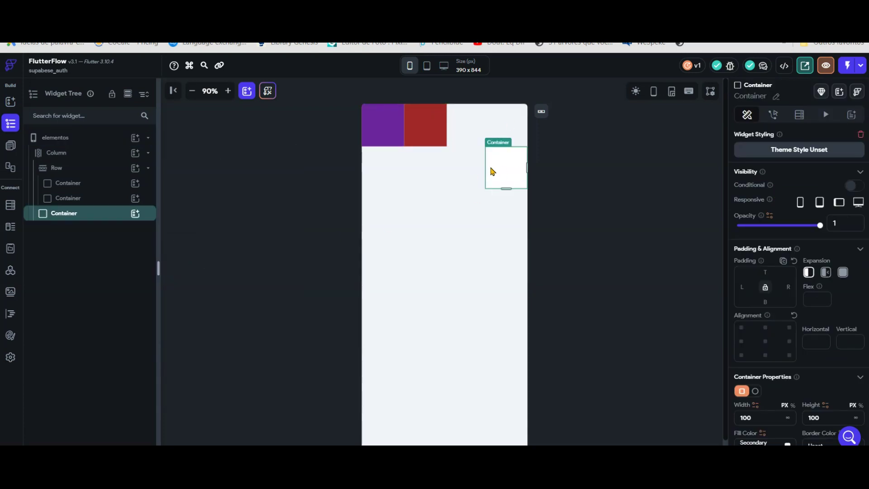
{"action": "scroll", "coordinate": [775, 354], "scroll_direction": "down", "scroll_amount": 1}
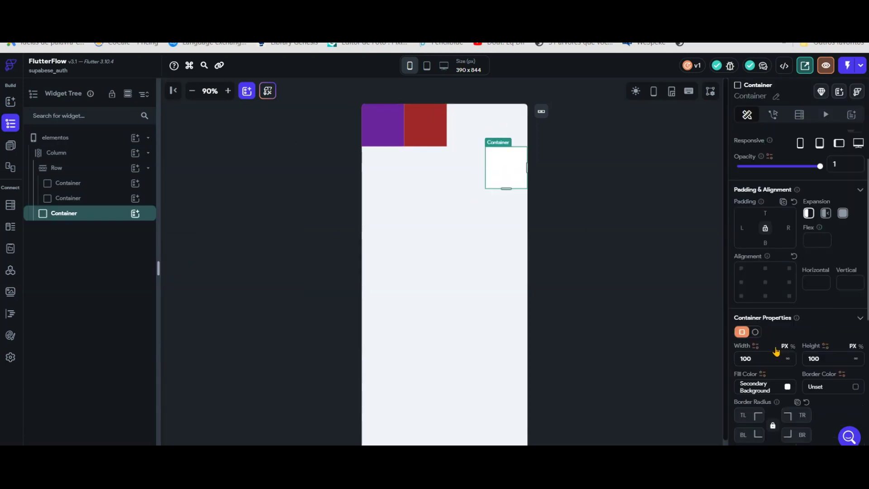
{"action": "left_click", "coordinate": [788, 388]}
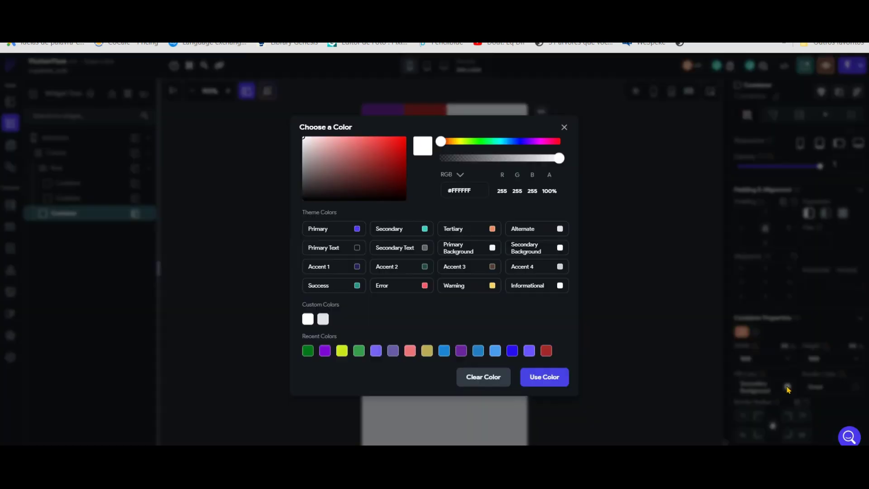
{"action": "left_click", "coordinate": [529, 351]}
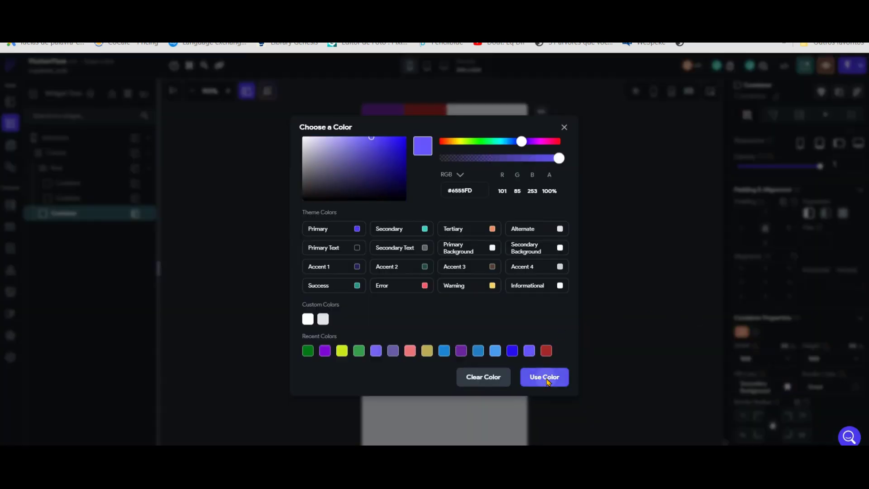
{"action": "left_click", "coordinate": [547, 382]}
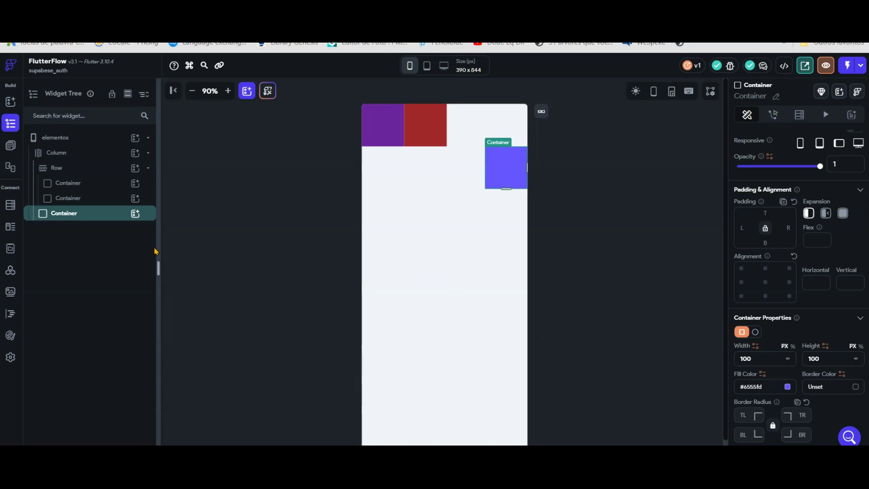
Try the Center, Start and End cross axis alignments on the Column and leave it set to Center.
{"action": "left_click", "coordinate": [148, 169]}
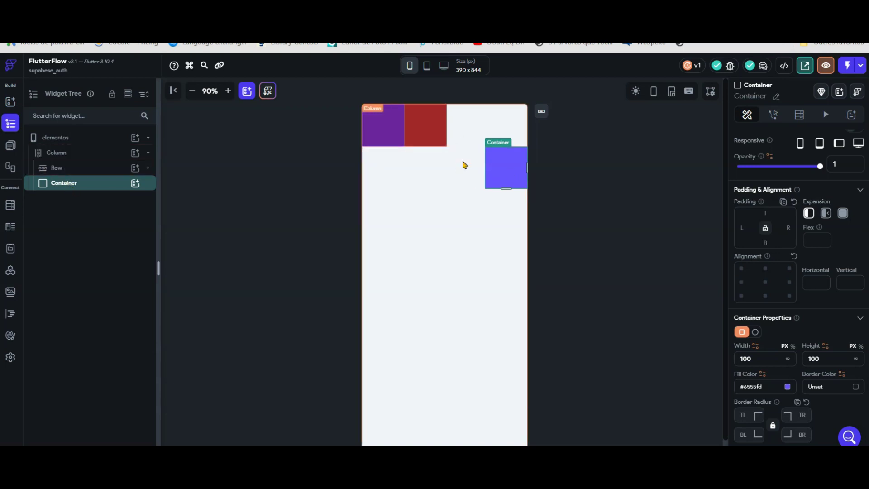
{"action": "left_click", "coordinate": [86, 154]}
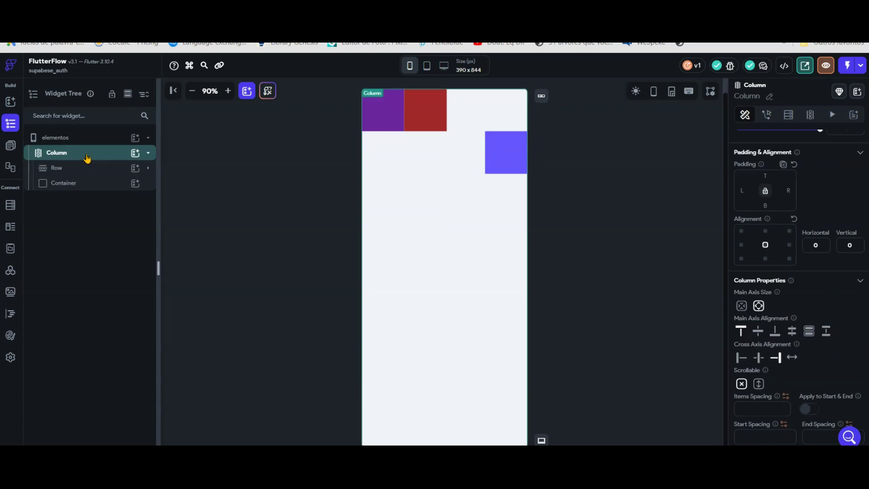
{"action": "left_click", "coordinate": [192, 91]}
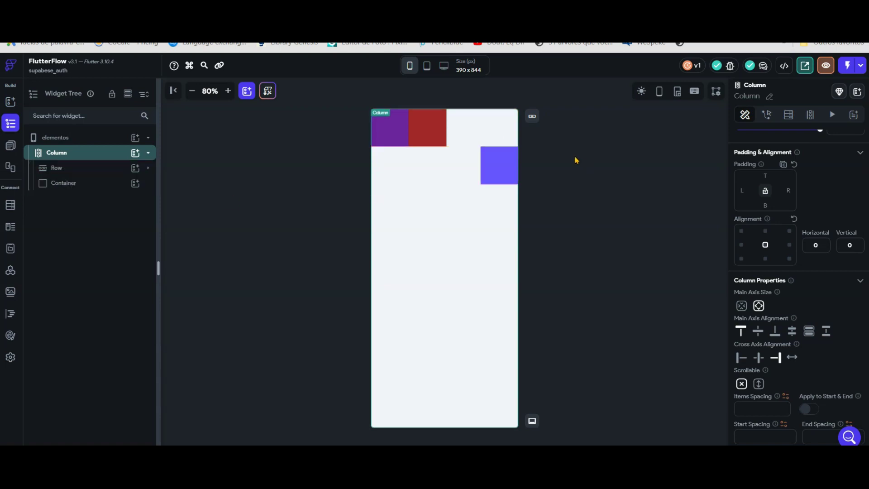
{"action": "left_click", "coordinate": [759, 359]}
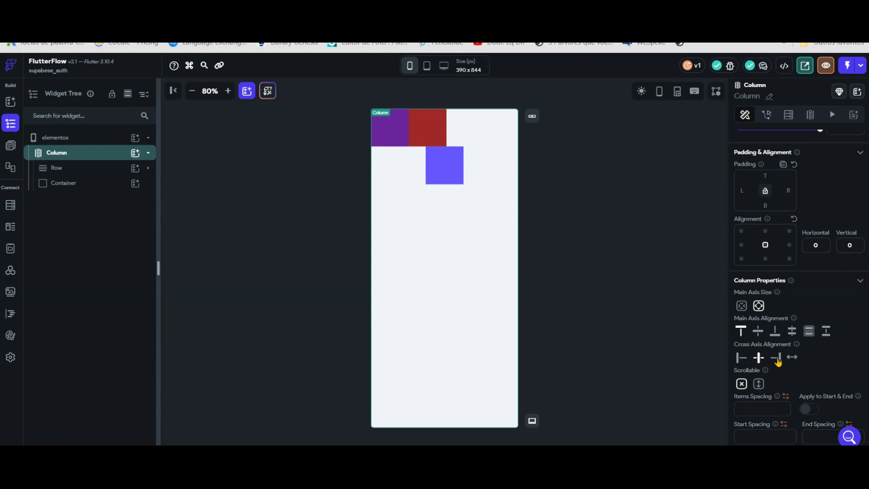
{"action": "left_click", "coordinate": [741, 358]}
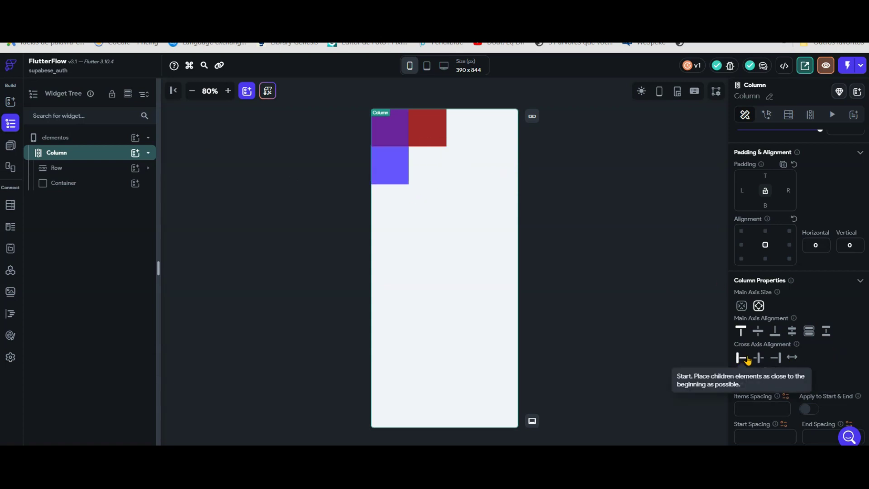
{"action": "left_click", "coordinate": [759, 358]}
{"action": "left_click", "coordinate": [781, 358]}
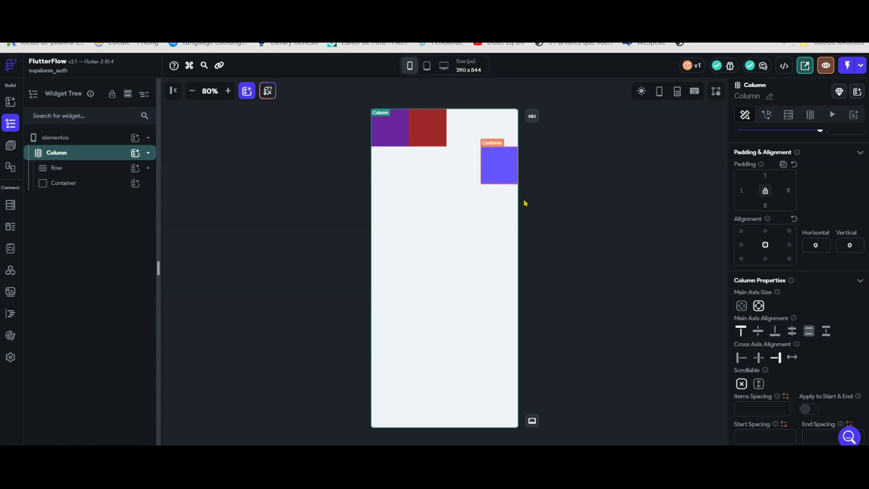
{"action": "left_click", "coordinate": [758, 357]}
Try the Center and Space Around main axis alignments on the Column and return it to Start.
{"action": "left_click", "coordinate": [759, 331]}
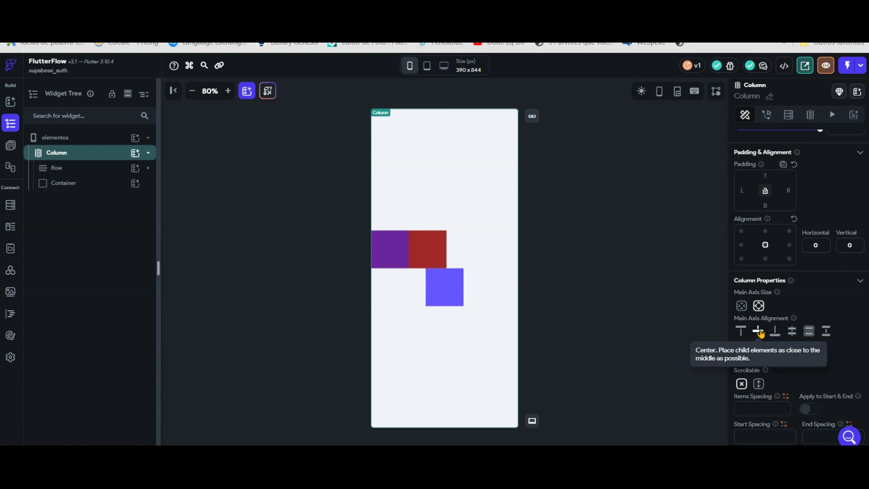
{"action": "left_click", "coordinate": [810, 334]}
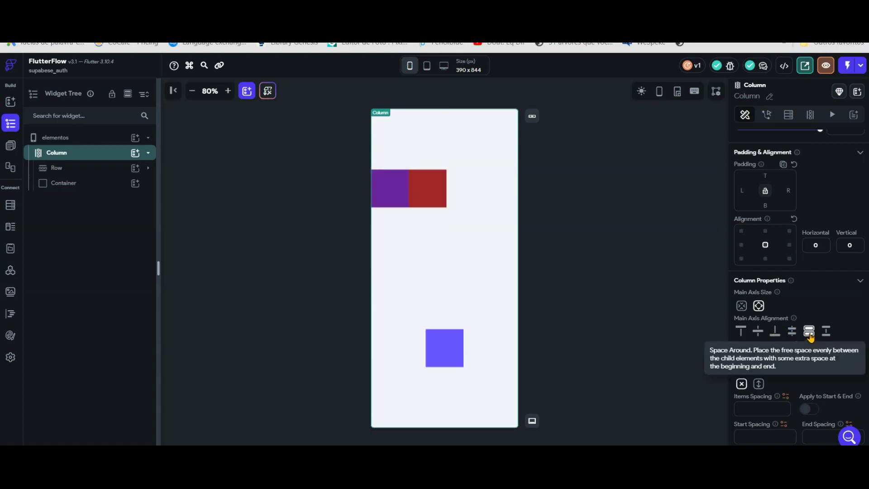
{"action": "left_click", "coordinate": [742, 331]}
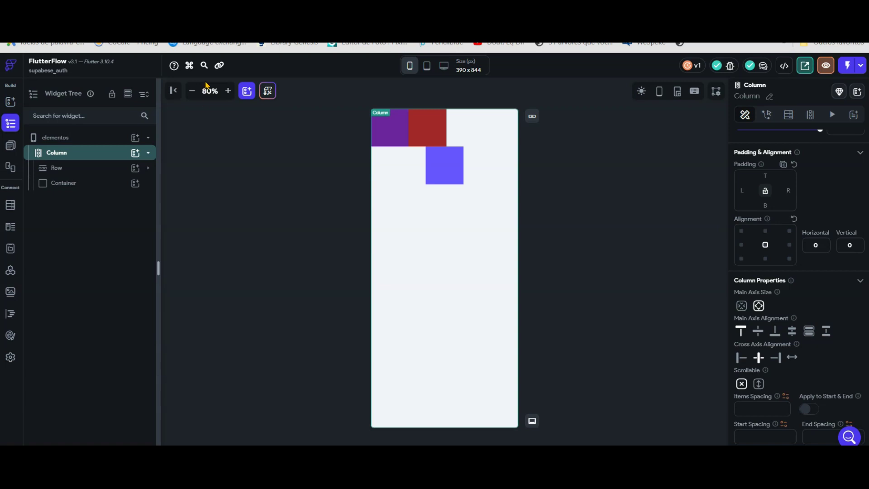
Delete the blue Container placed directly in the Column.
{"action": "left_click", "coordinate": [101, 183]}
{"action": "key", "text": "Delete"}
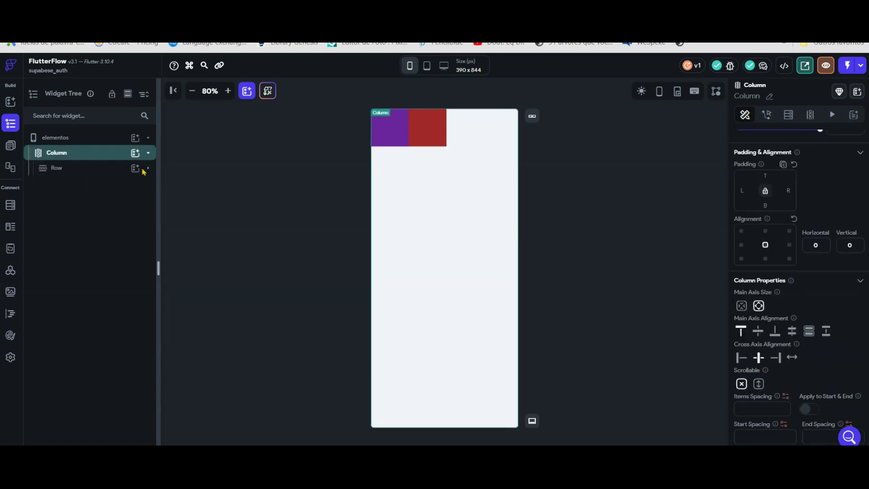
Set the Row's main axis alignment to Space Around and its padding to 12 on all sides.
{"action": "left_click", "coordinate": [93, 170]}
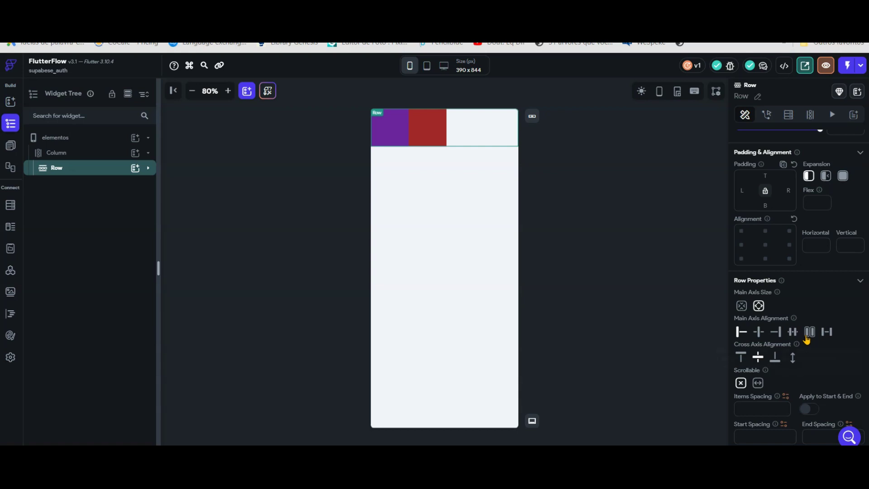
{"action": "left_click", "coordinate": [809, 334]}
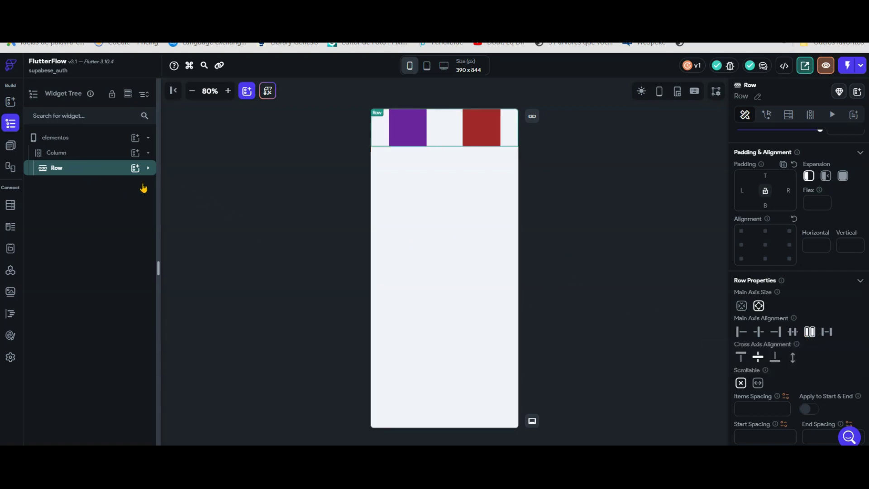
{"action": "scroll", "coordinate": [788, 248], "scroll_direction": "up", "scroll_amount": 2}
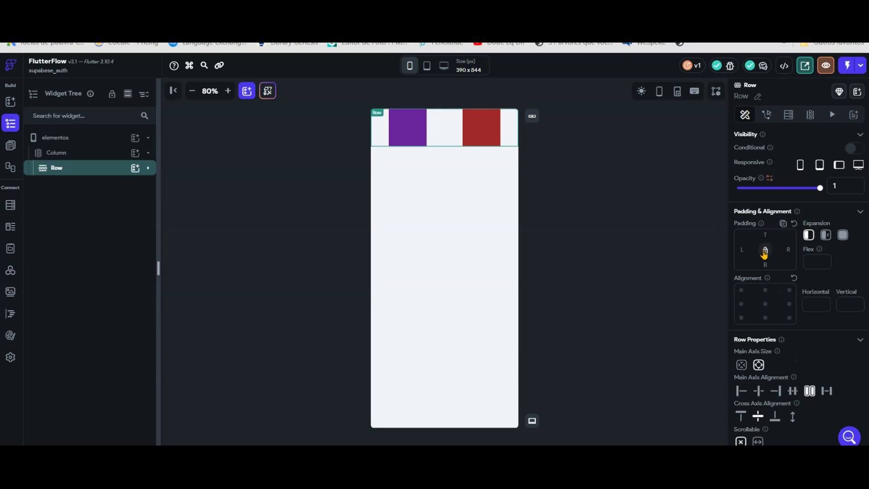
{"action": "left_click", "coordinate": [765, 251]}
{"action": "type", "text": "12"}
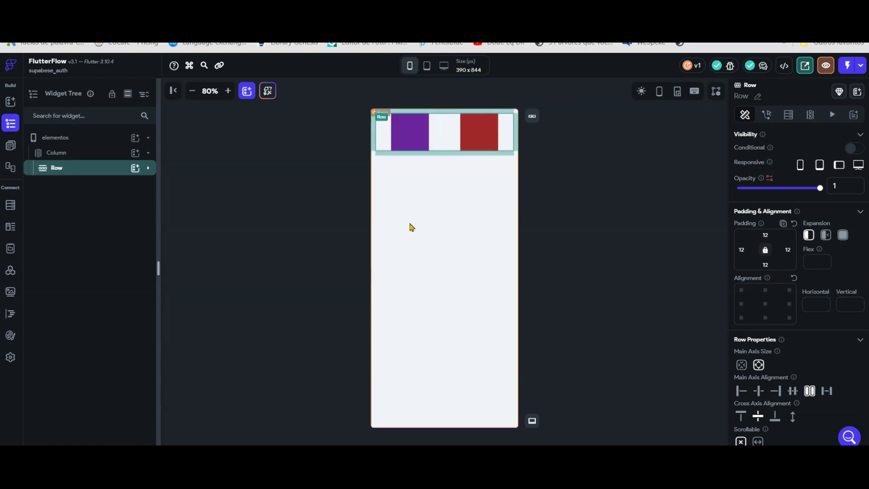
Review the Row's child Containers and browse the layout elements that can be added to the Row.
{"action": "left_click", "coordinate": [135, 171]}
{"action": "left_click", "coordinate": [148, 170]}
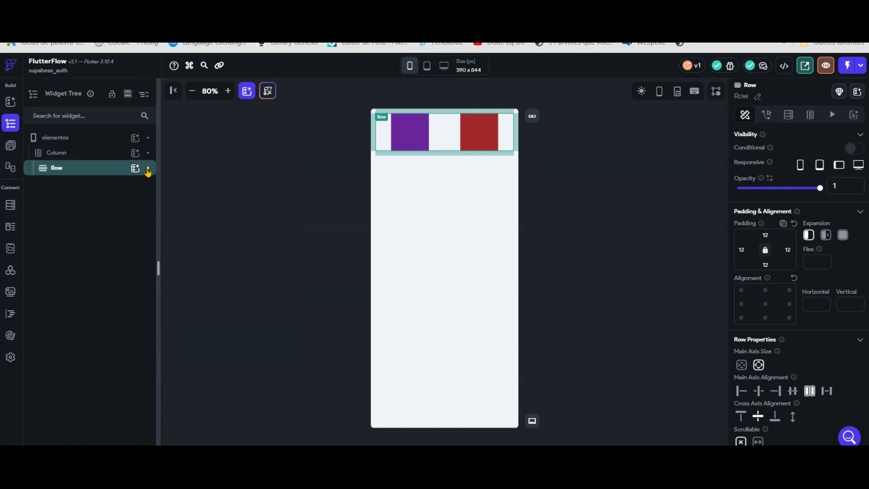
{"action": "left_click", "coordinate": [148, 171]}
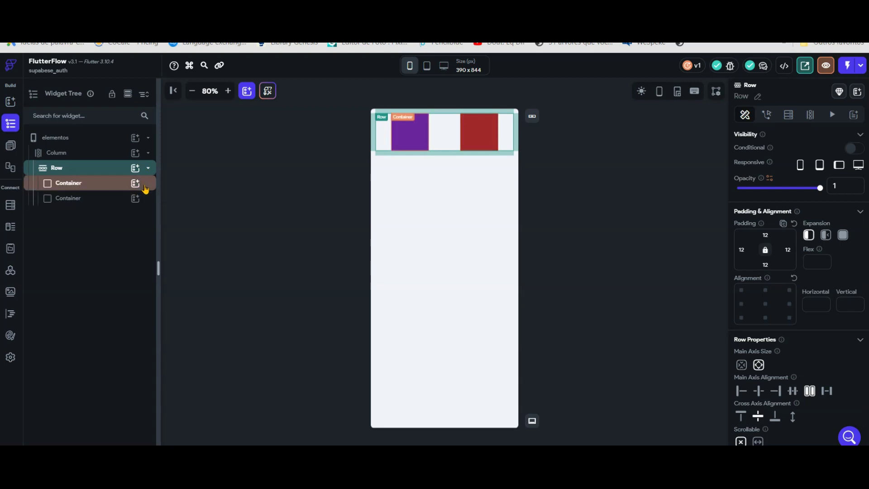
{"action": "left_click", "coordinate": [148, 170]}
{"action": "left_click", "coordinate": [148, 171]}
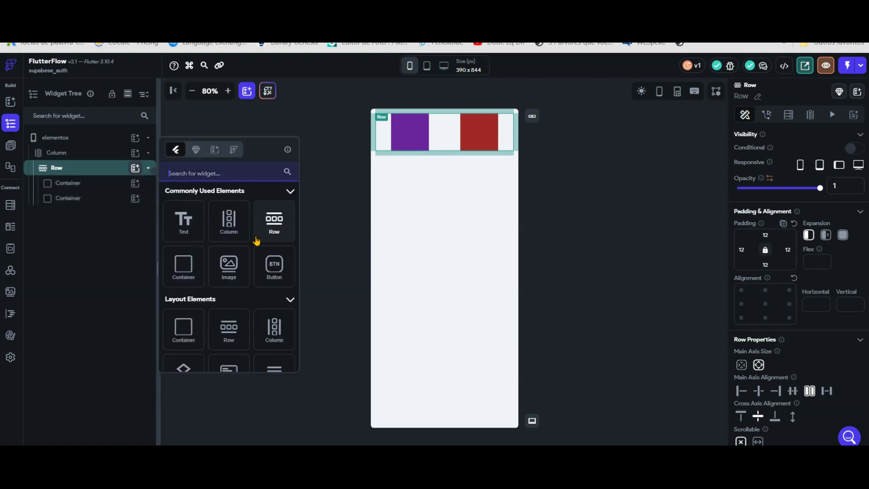
{"action": "scroll", "coordinate": [255, 239], "scroll_direction": "down", "scroll_amount": 3}
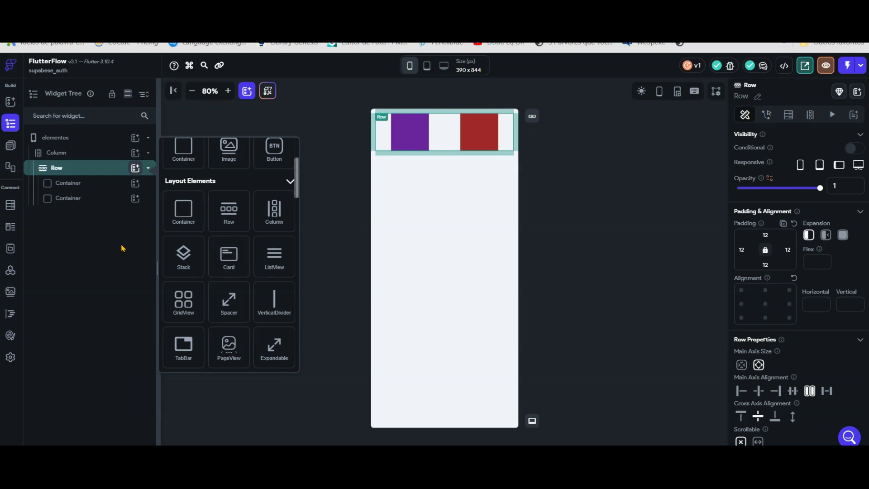
{"action": "left_click", "coordinate": [87, 228]}
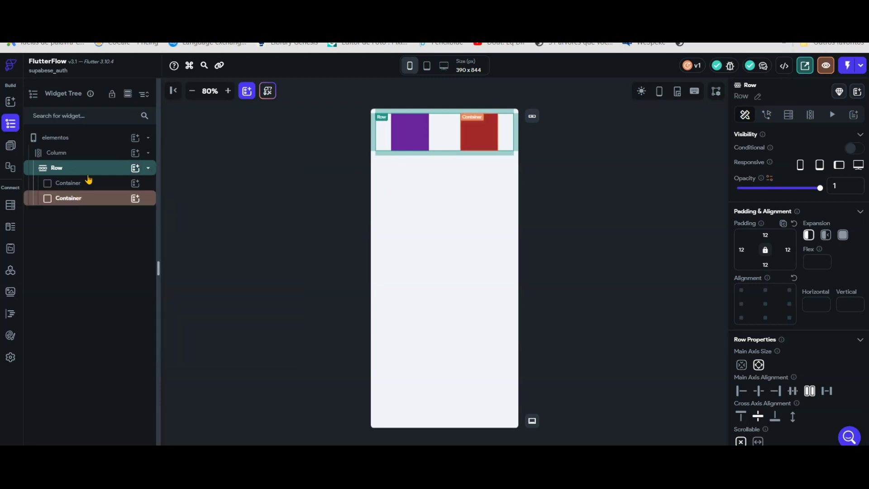
{"action": "left_click", "coordinate": [147, 169]}
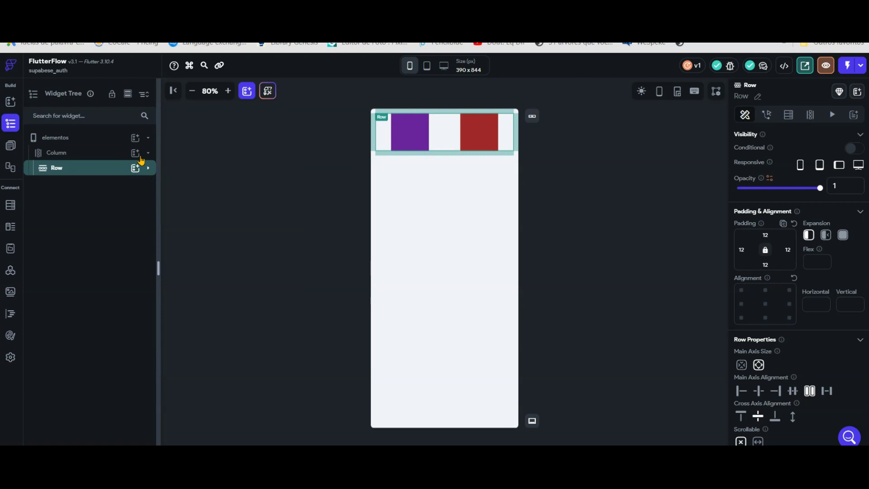
Add a second Row to the Column and place a Container inside it.
{"action": "left_click", "coordinate": [136, 154]}
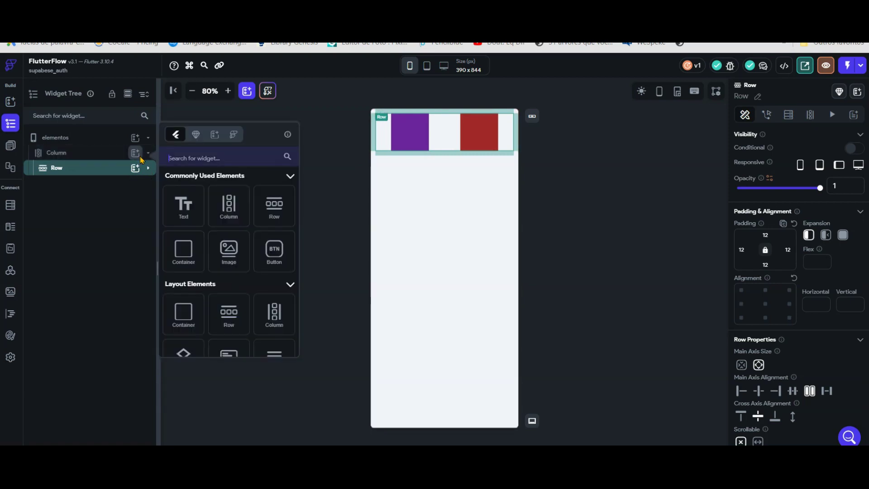
{"action": "left_click", "coordinate": [234, 315]}
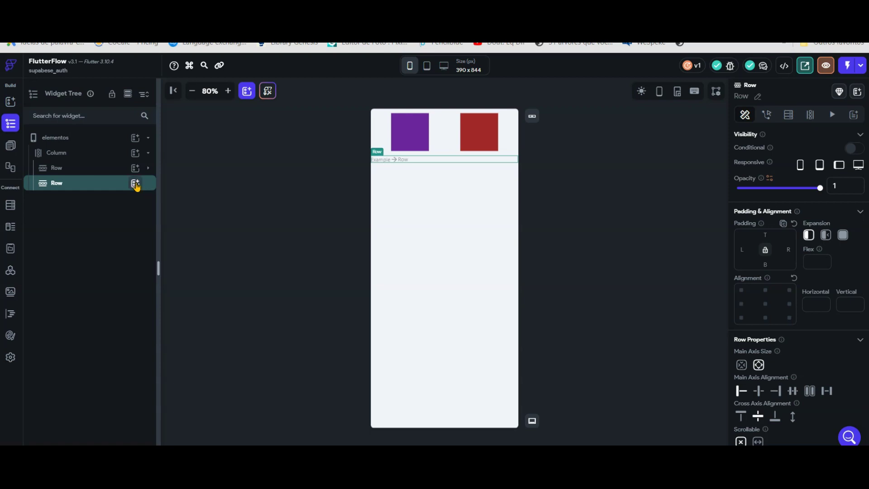
{"action": "left_click", "coordinate": [135, 184]}
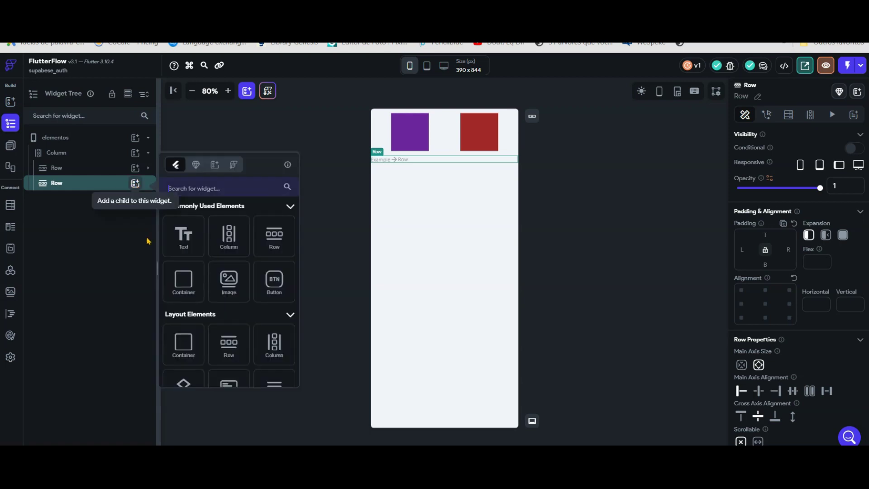
{"action": "left_click", "coordinate": [183, 282]}
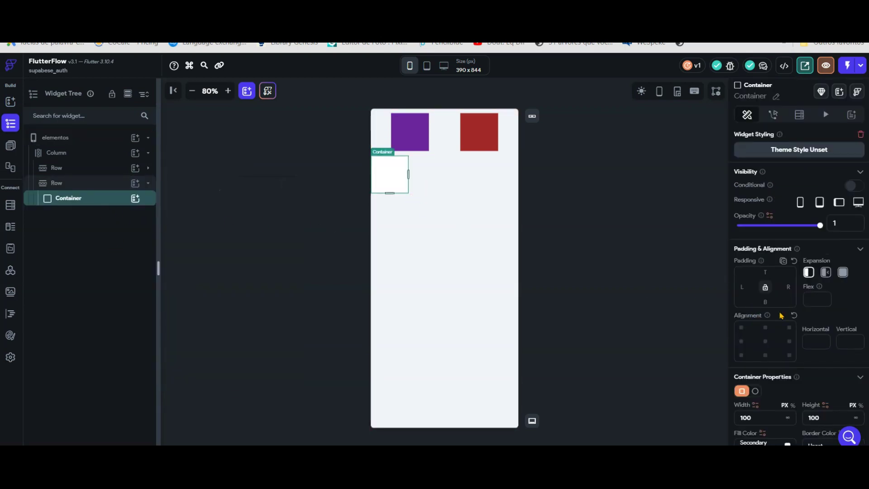
Set the new Container's width to 100% and its height to 250 px.
{"action": "scroll", "coordinate": [781, 315], "scroll_direction": "down", "scroll_amount": 2}
{"action": "scroll", "coordinate": [783, 313], "scroll_direction": "down", "scroll_amount": 2}
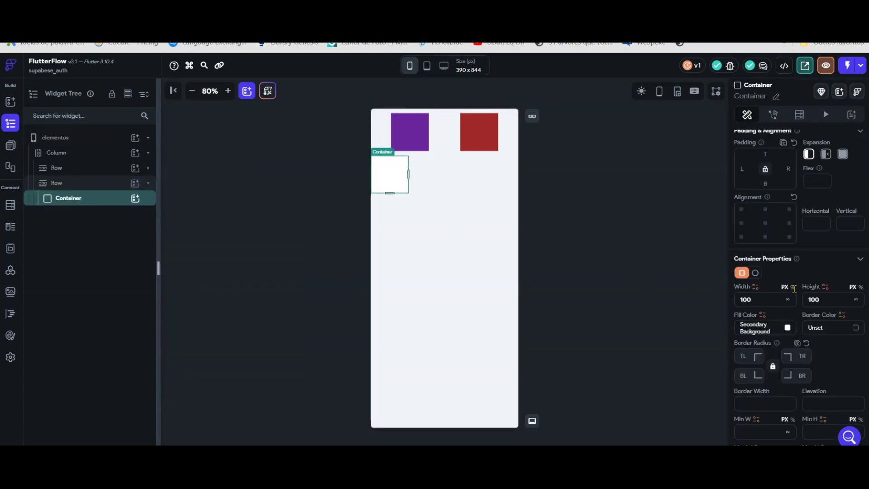
{"action": "double_click", "coordinate": [769, 304]}
{"action": "key", "text": "BackSpace"}
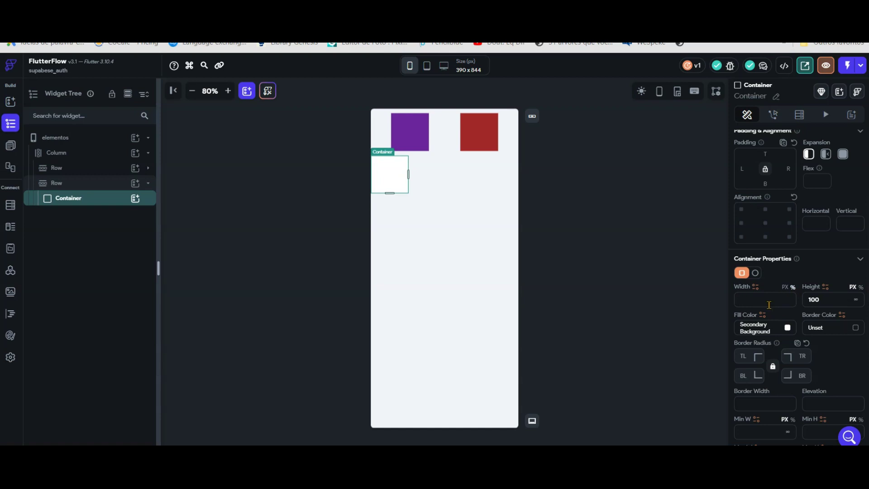
{"action": "type", "text": "100"}
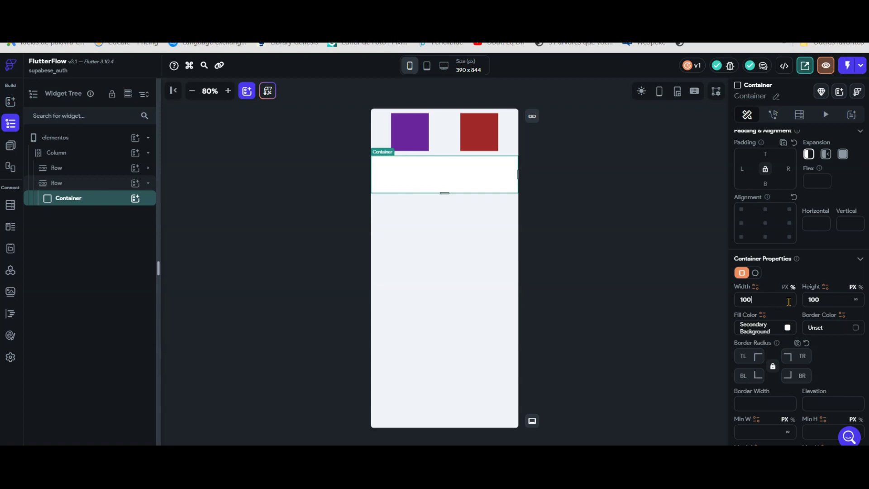
{"action": "double_click", "coordinate": [825, 299]}
{"action": "type", "text": "200"}
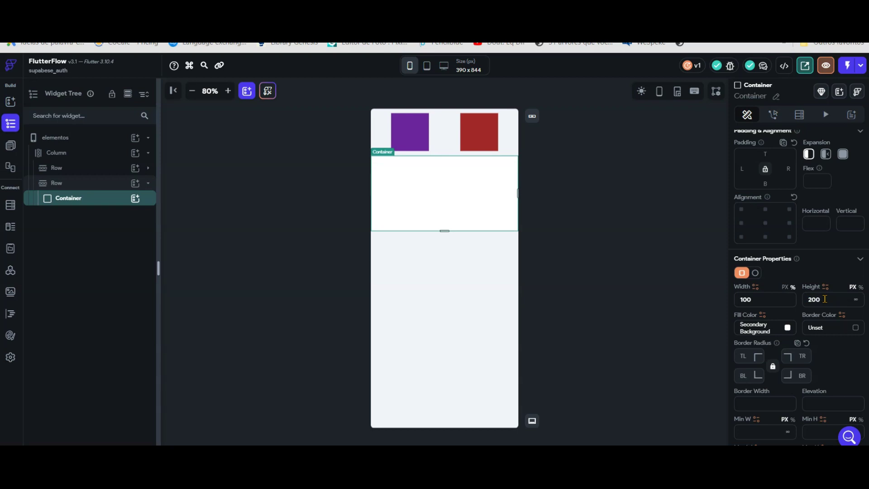
{"action": "key", "text": "BackSpace"}
{"action": "key", "text": "BackSpace"}
{"action": "type", "text": "50"}
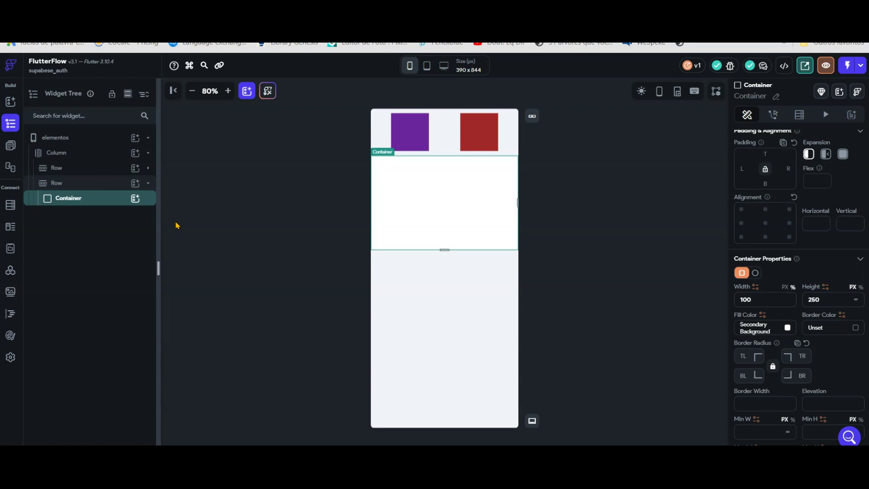
Set the fill color of the second Row's Container to the recent color #665BA5.
{"action": "left_click", "coordinate": [58, 169]}
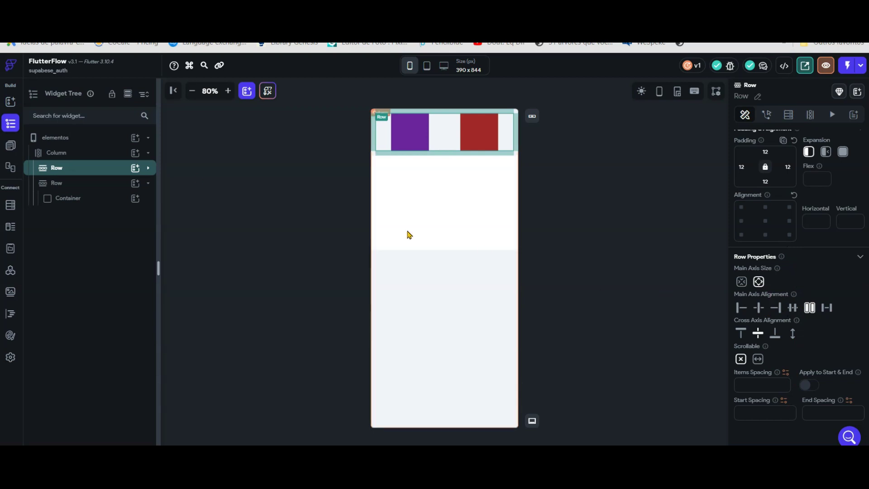
{"action": "left_click", "coordinate": [70, 198]}
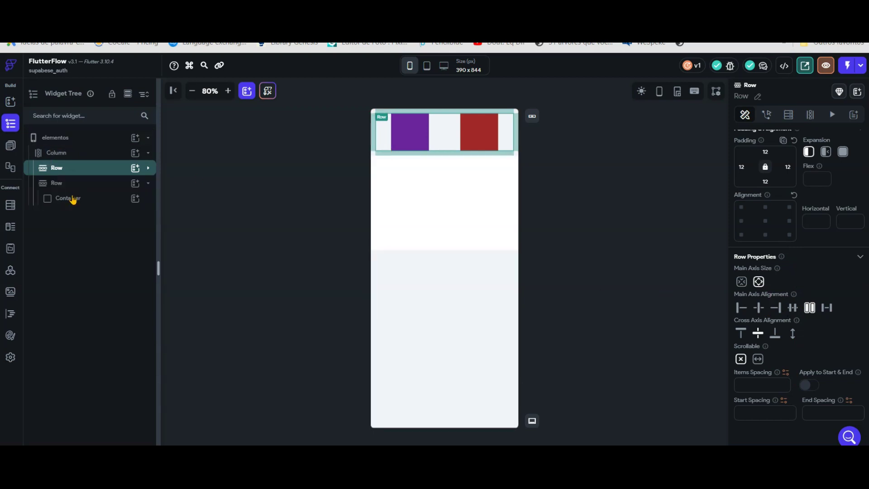
{"action": "scroll", "coordinate": [773, 363], "scroll_direction": "down", "scroll_amount": 3}
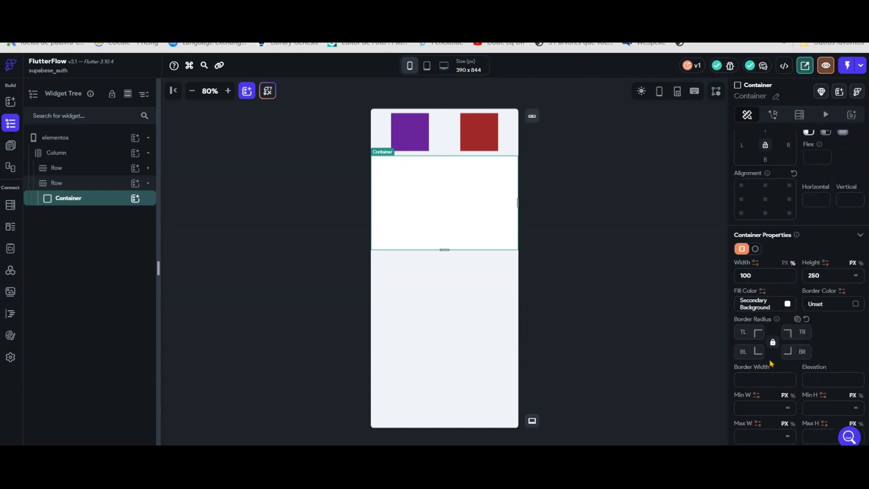
{"action": "scroll", "coordinate": [794, 249], "scroll_direction": "up", "scroll_amount": 3}
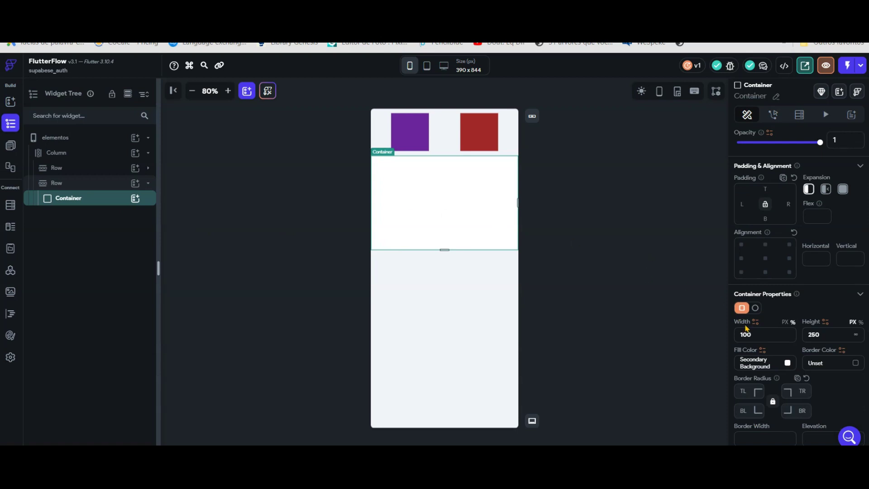
{"action": "left_click", "coordinate": [788, 363]}
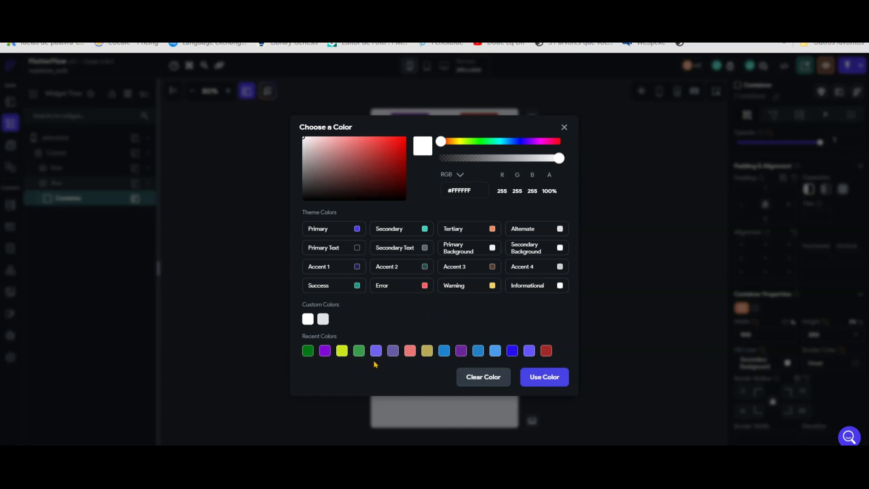
{"action": "left_click", "coordinate": [393, 350]}
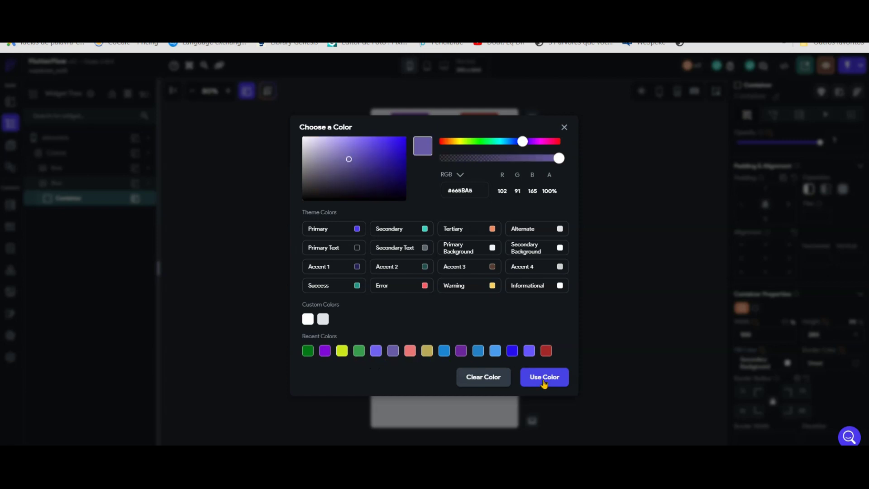
{"action": "left_click", "coordinate": [550, 378]}
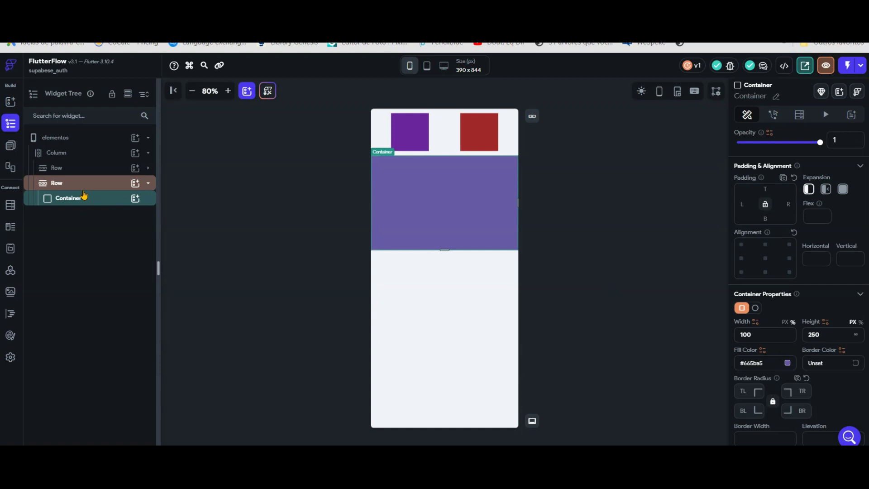
Add a Stack inside the second Row's Container and size it to 100% width and 250 px height.
{"action": "left_click", "coordinate": [136, 200]}
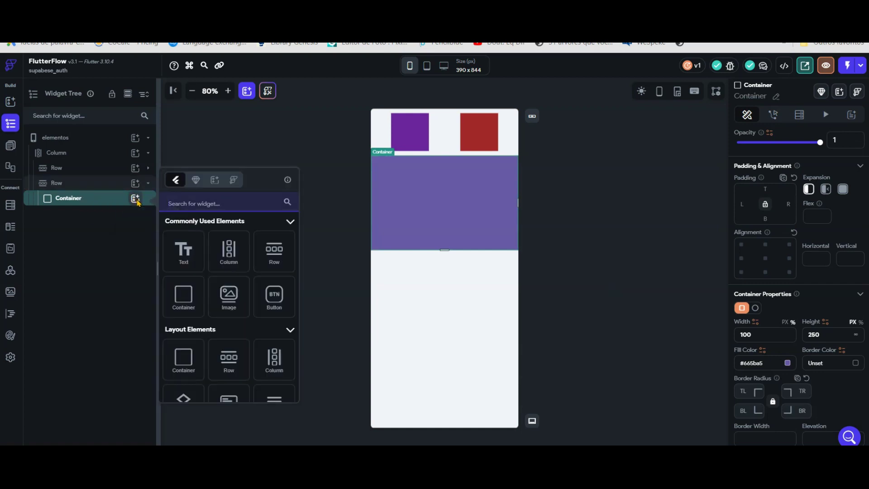
{"action": "scroll", "coordinate": [227, 256], "scroll_direction": "down", "scroll_amount": 3}
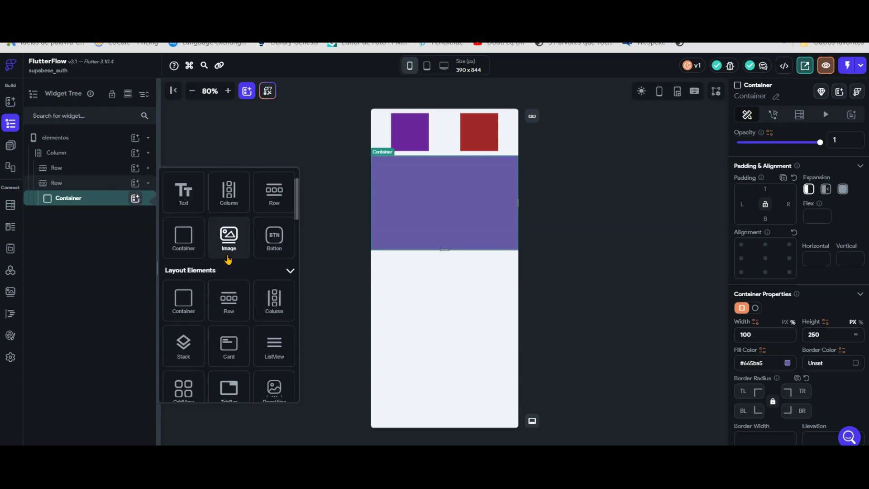
{"action": "scroll", "coordinate": [228, 259], "scroll_direction": "down", "scroll_amount": 2}
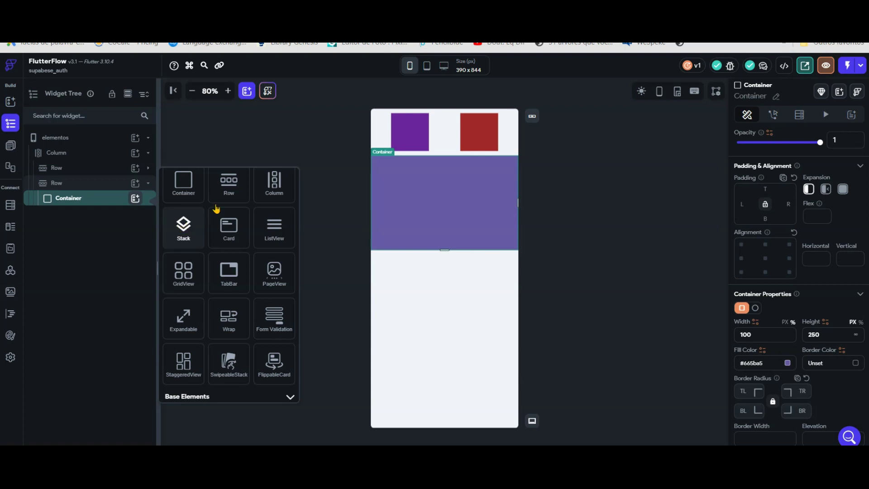
{"action": "left_click", "coordinate": [184, 235]}
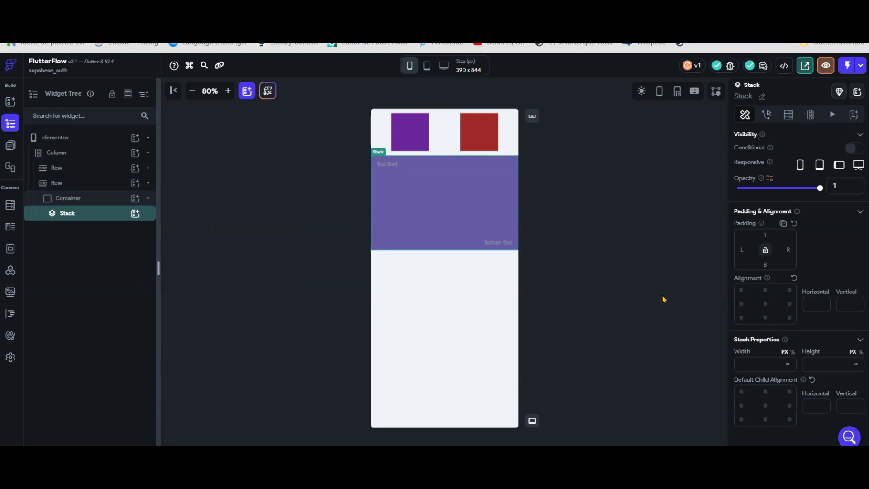
{"action": "left_click", "coordinate": [793, 352]}
{"action": "type", "text": "100"}
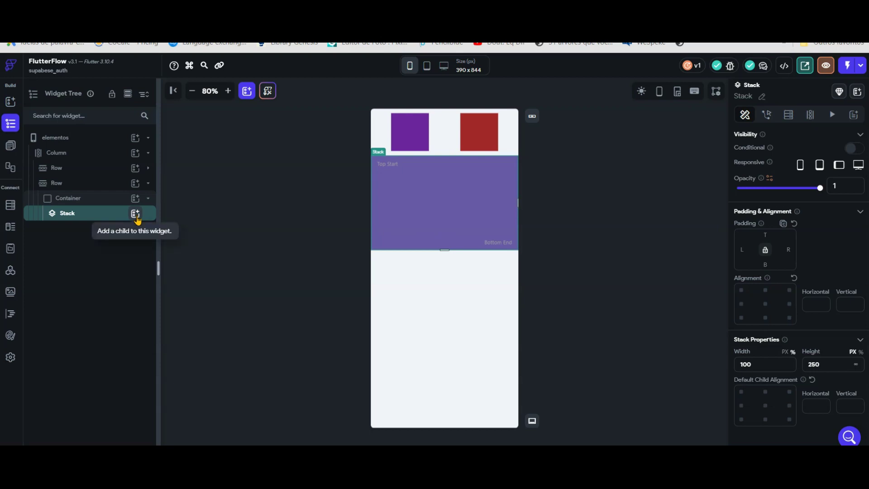
Add a Container as a child of the Stack.
{"action": "left_click", "coordinate": [135, 214]}
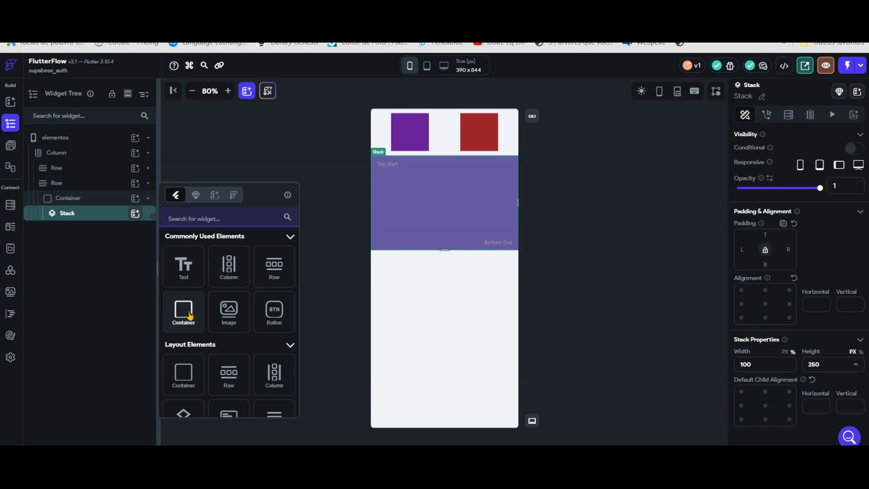
{"action": "left_click", "coordinate": [190, 315]}
{"action": "left_click", "coordinate": [190, 315]}
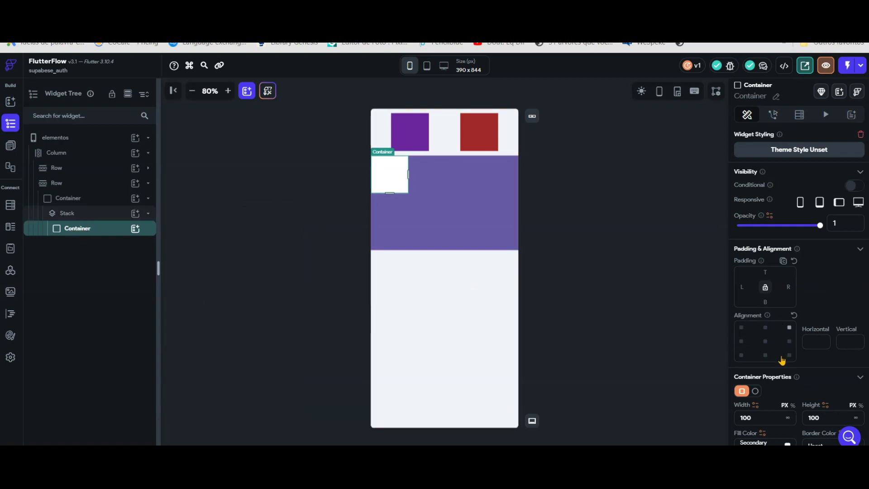
Set the fill color of the Stack's Container to the muted yellow #CAC864.
{"action": "scroll", "coordinate": [788, 366], "scroll_direction": "down", "scroll_amount": 3}
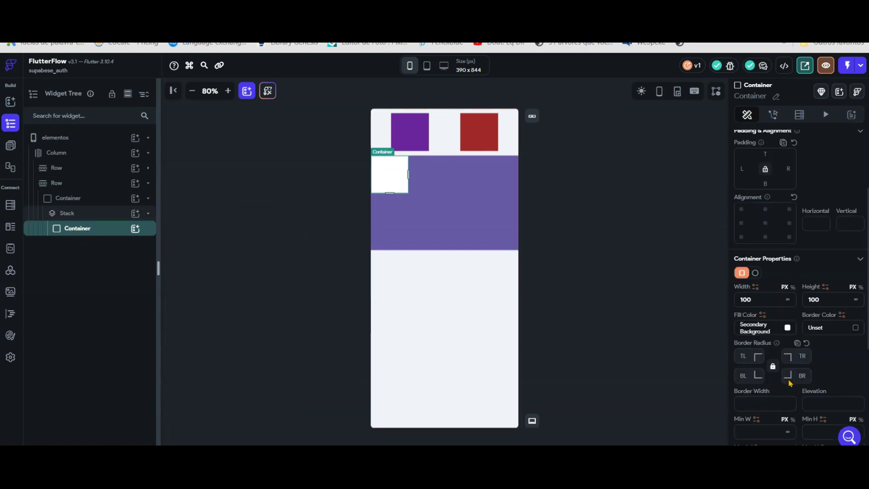
{"action": "left_click", "coordinate": [788, 327]}
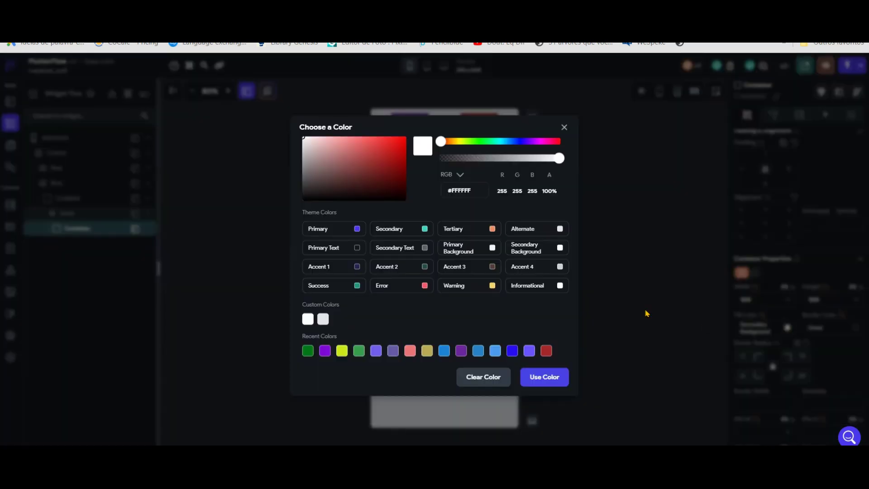
{"action": "key", "text": "Escape"}
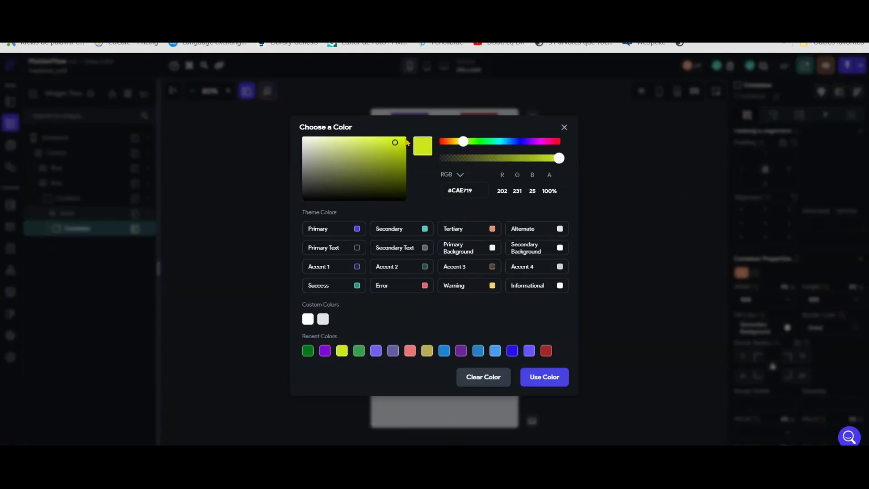
{"action": "left_click_drag", "start_coordinate": [464, 141], "coordinate": [460, 142]}
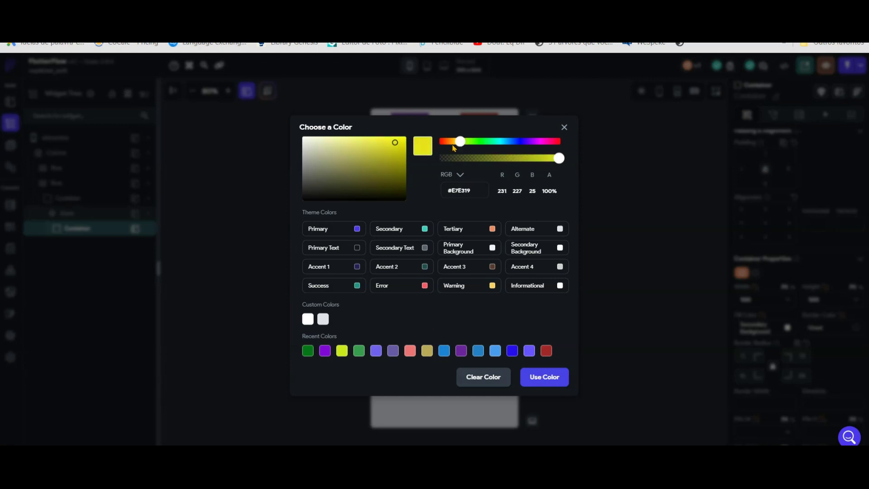
{"action": "left_click", "coordinate": [384, 152]}
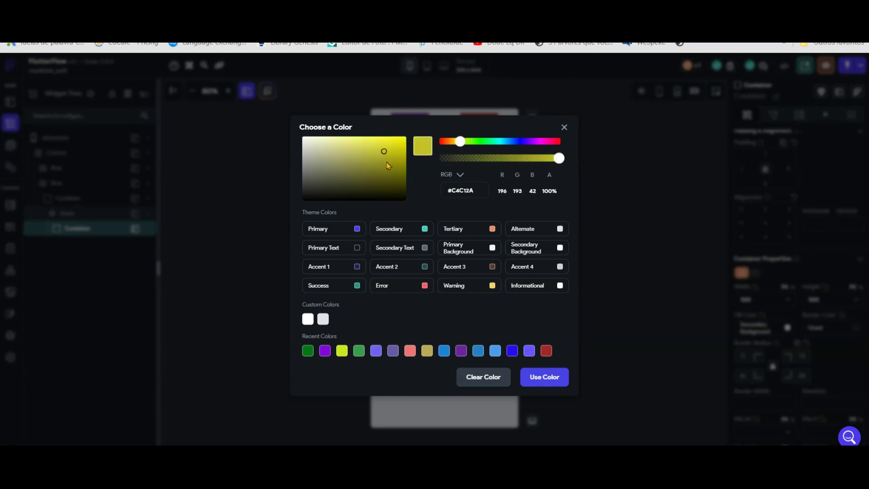
{"action": "left_click", "coordinate": [373, 142]}
{"action": "left_click", "coordinate": [357, 143]}
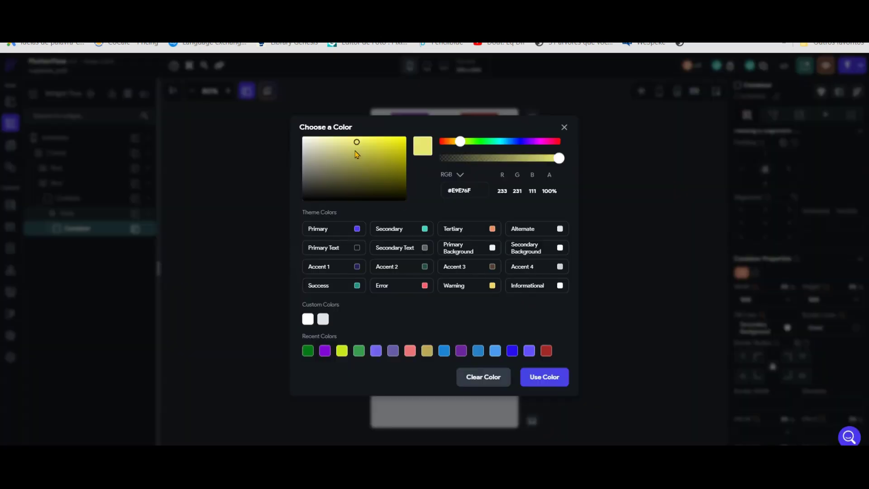
{"action": "left_click", "coordinate": [355, 150]}
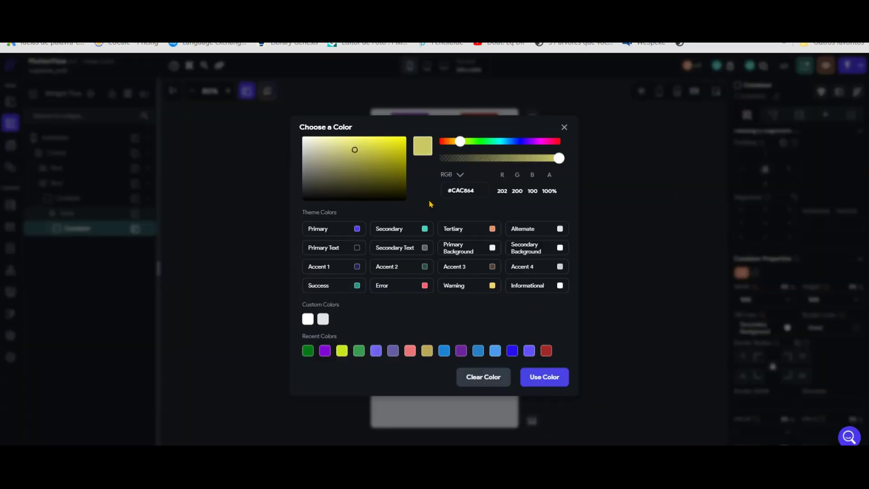
{"action": "left_click", "coordinate": [545, 377]}
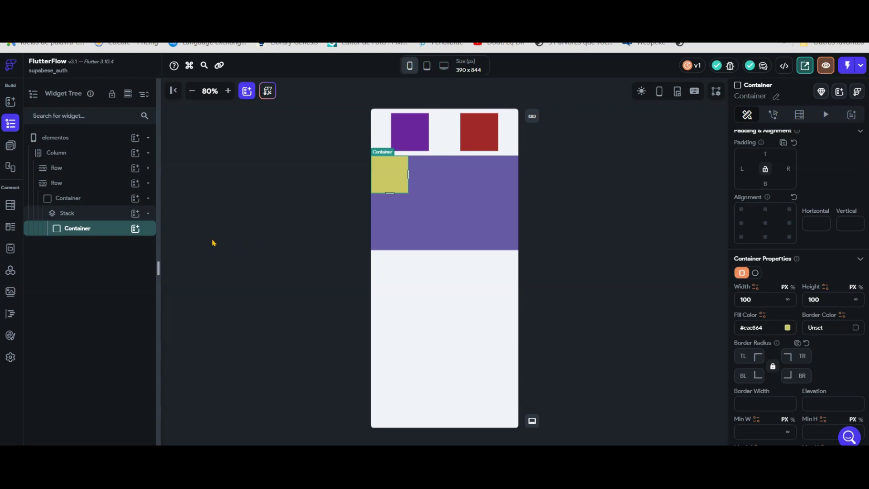
Add a Text element and a CircleImage to the Stack, finding the image widget by searching for "circle".
{"action": "left_click", "coordinate": [135, 213]}
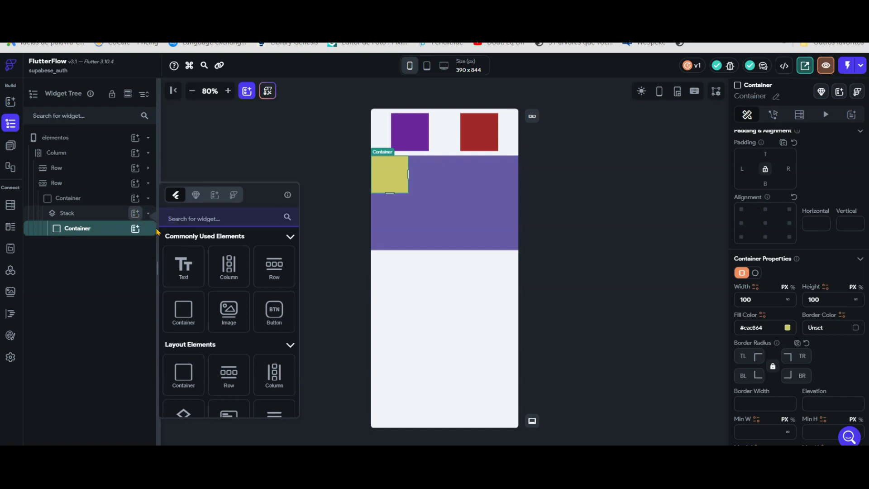
{"action": "left_click", "coordinate": [185, 267]}
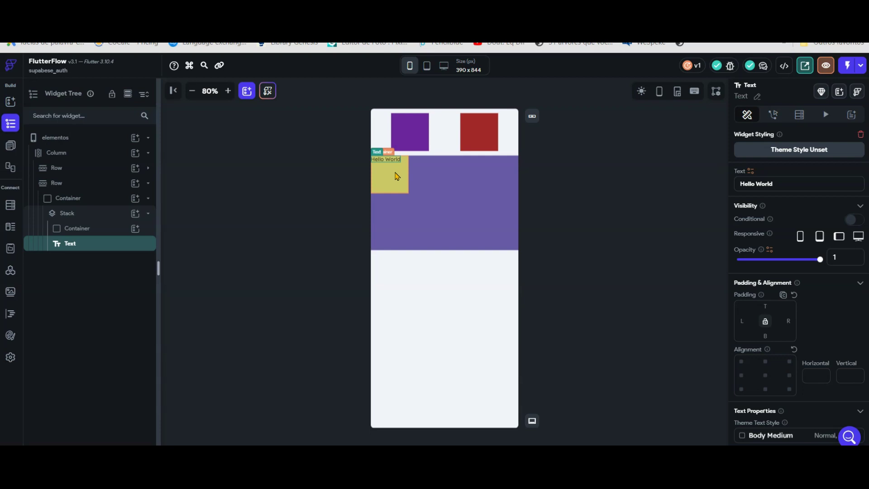
{"action": "left_click", "coordinate": [135, 215]}
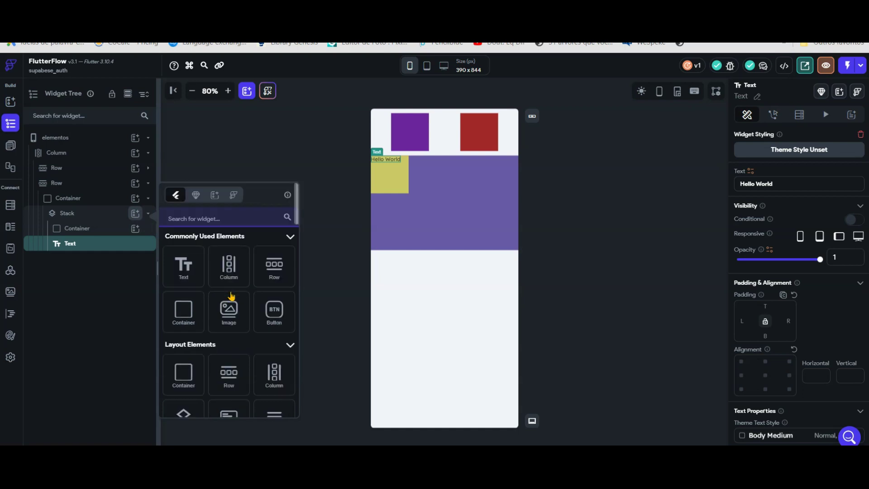
{"action": "left_click", "coordinate": [247, 219]}
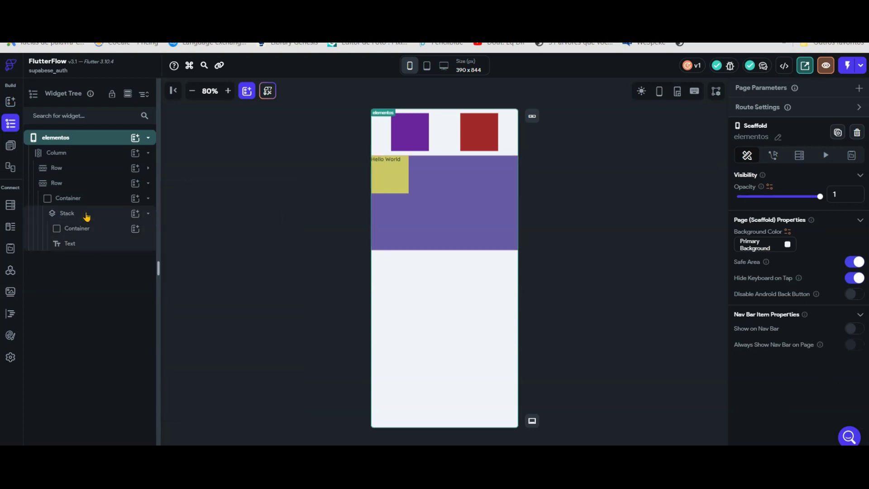
{"action": "left_click", "coordinate": [136, 214]}
{"action": "left_click", "coordinate": [136, 214]}
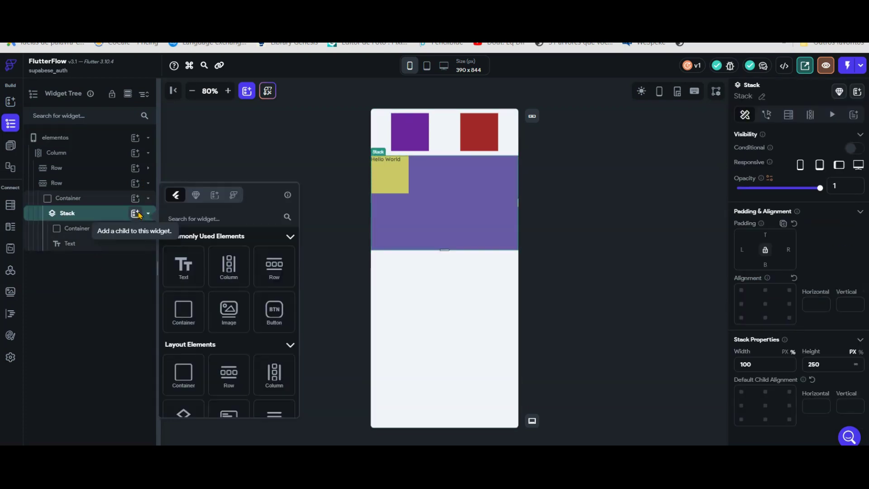
{"action": "left_click", "coordinate": [191, 216]}
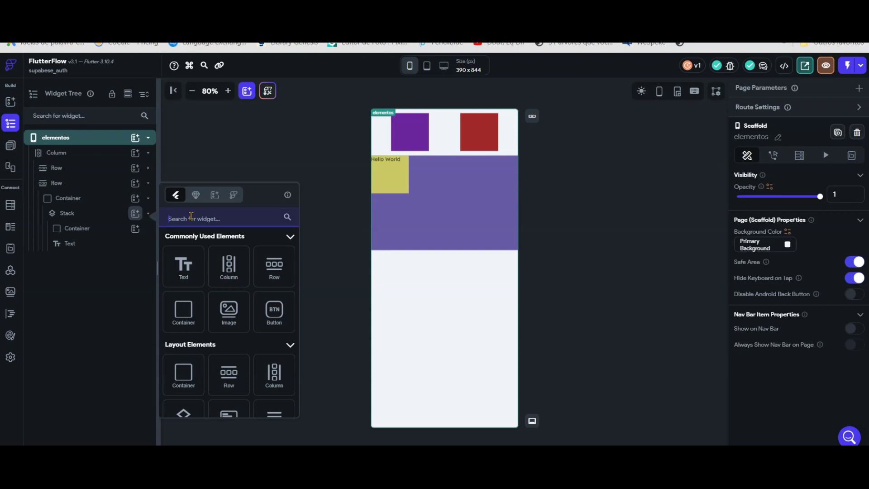
{"action": "type", "text": "circle"}
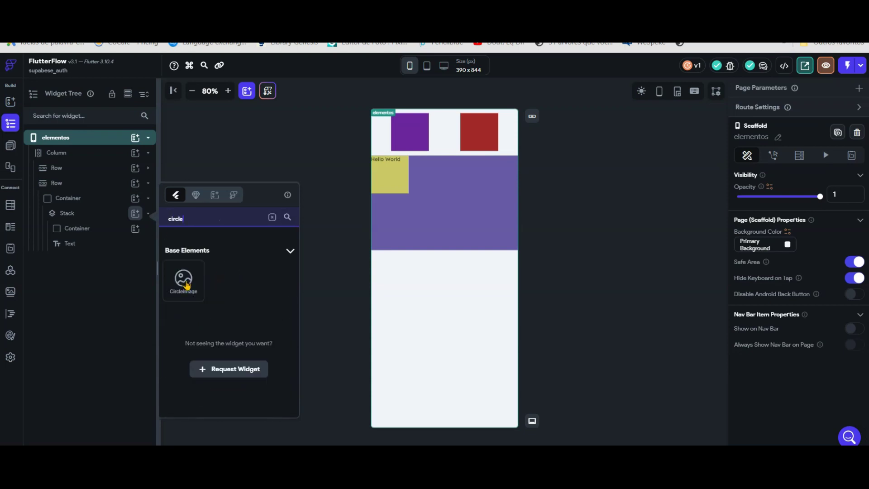
{"action": "left_click", "coordinate": [183, 281]}
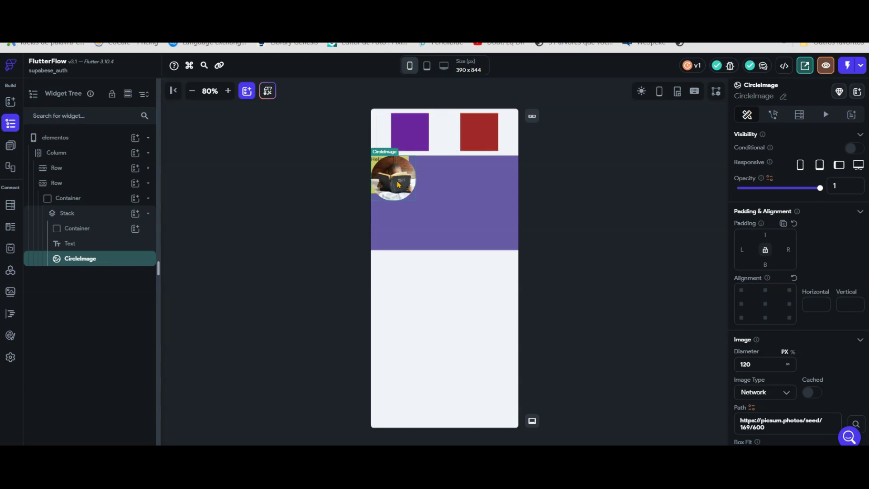
Move the CircleImage near the Stack's center and the yellow Container to the Stack's upper edge, partly behind the image.
{"action": "left_click_drag", "start_coordinate": [399, 184], "coordinate": [442, 207]}
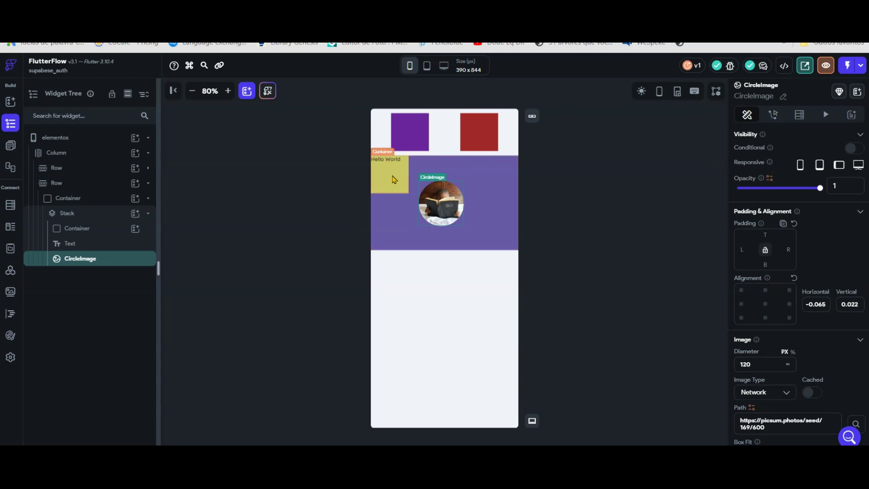
{"action": "left_click_drag", "start_coordinate": [392, 186], "coordinate": [435, 198]}
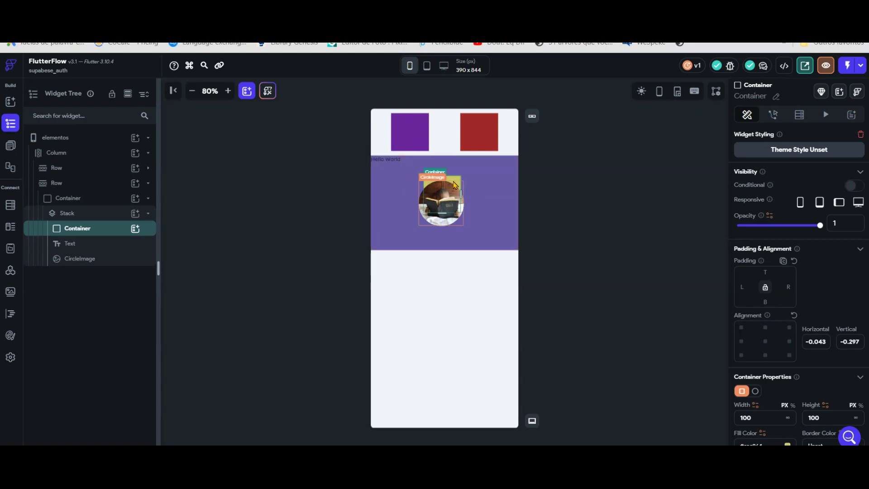
{"action": "left_click_drag", "start_coordinate": [458, 183], "coordinate": [442, 175]}
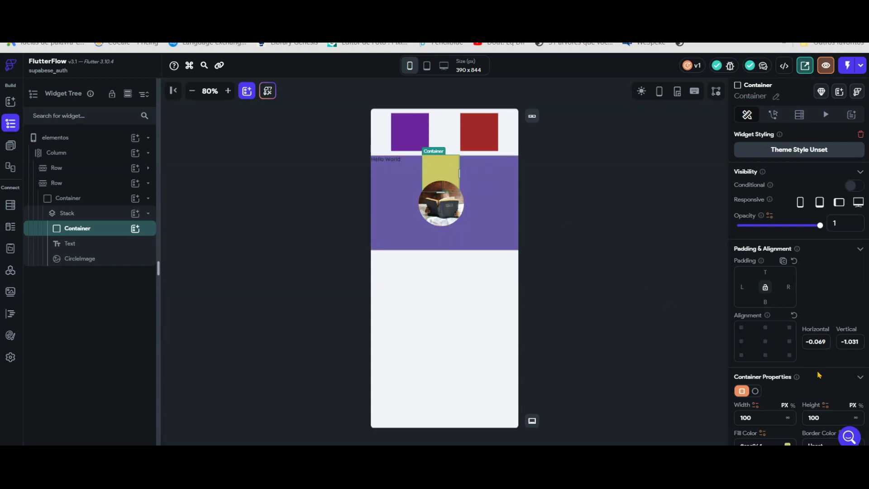
Set the yellow Container's width to 80%.
{"action": "scroll", "coordinate": [821, 374], "scroll_direction": "down", "scroll_amount": 1}
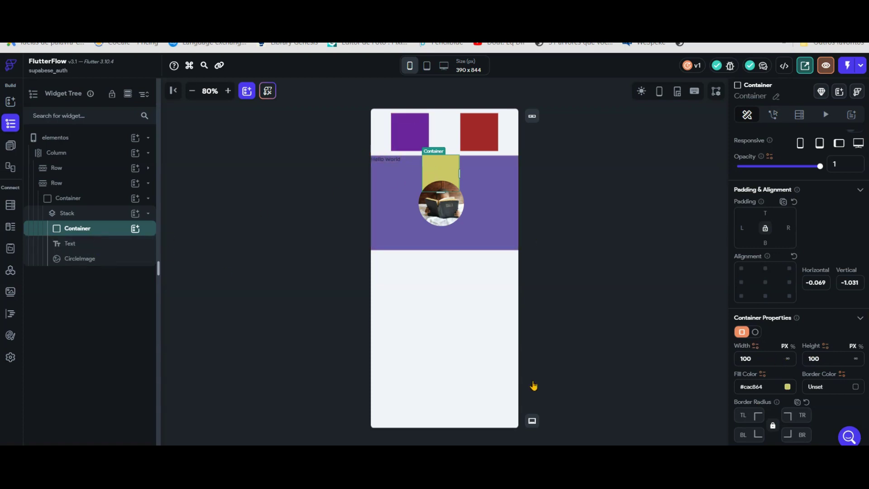
{"action": "left_click", "coordinate": [794, 347]}
{"action": "type", "text": "80"}
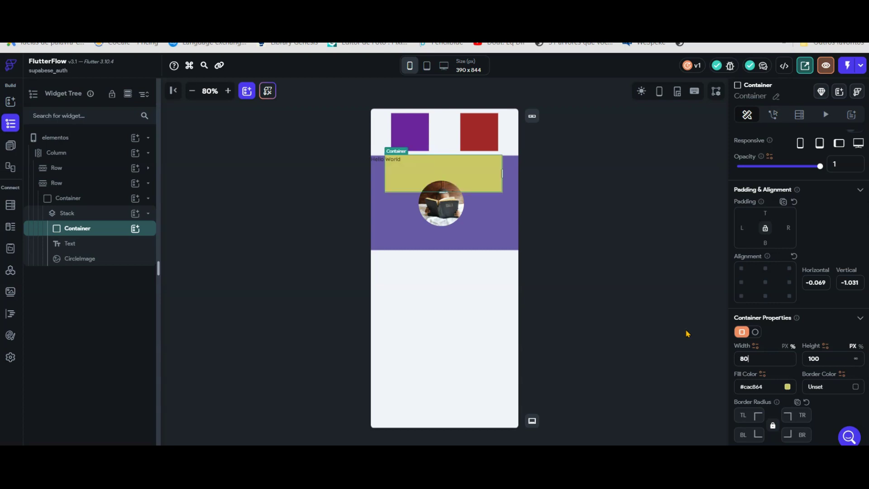
Set the yellow Container's height to 150 px.
{"action": "left_click", "coordinate": [836, 357]}
{"action": "key", "text": "BackSpace"}
{"action": "key", "text": "BackSpace"}
{"action": "type", "text": "50"}
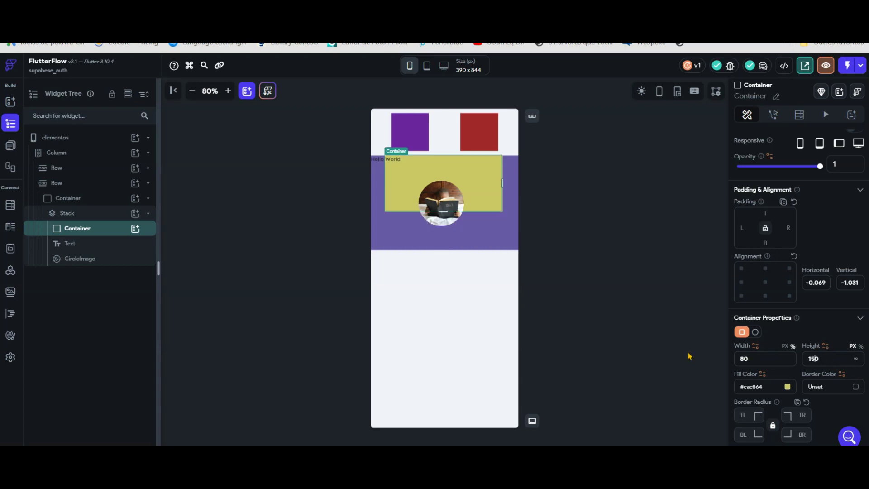
Set the CircleImage's diameter to 180 px.
{"action": "left_click", "coordinate": [446, 203]}
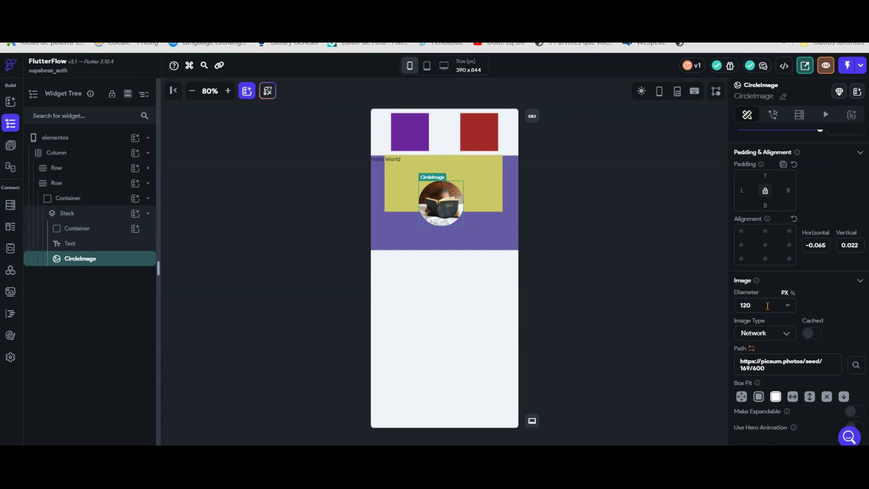
{"action": "double_click", "coordinate": [768, 306]}
{"action": "type", "text": "180"}
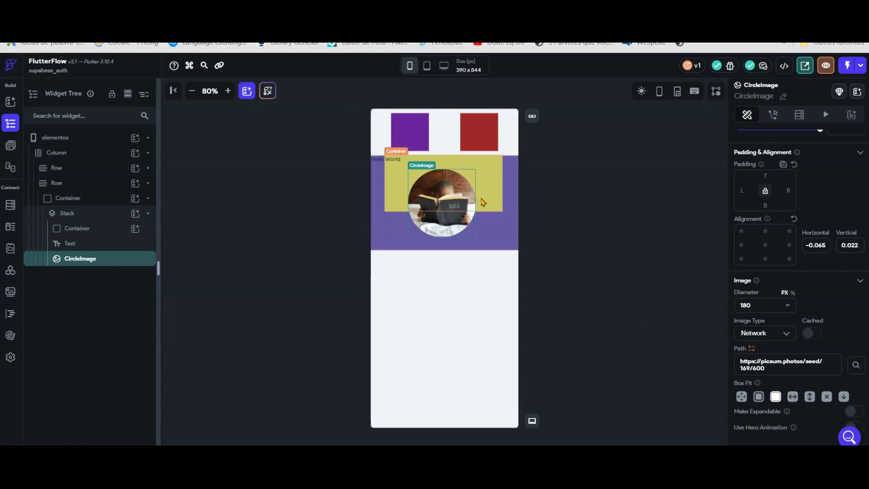
Set the yellow Container's height to 100 px.
{"action": "left_click", "coordinate": [498, 183]}
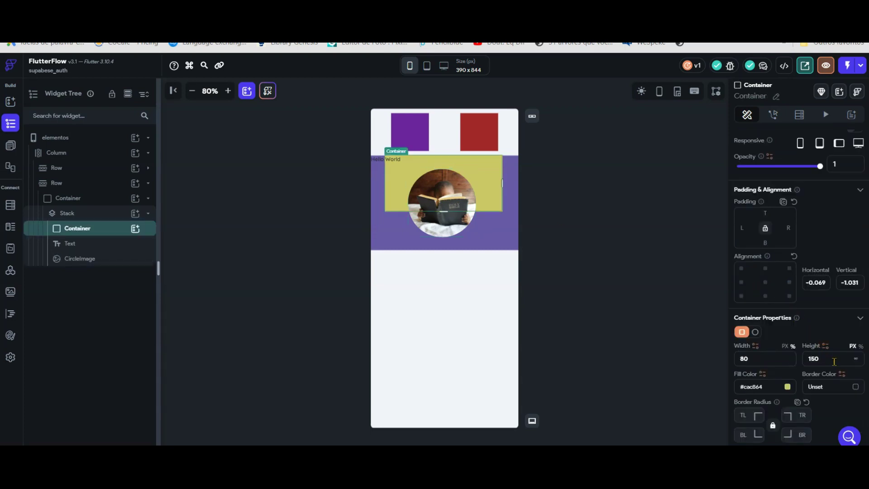
{"action": "key", "text": "BackSpace"}
{"action": "key", "text": "BackSpace"}
{"action": "type", "text": "00"}
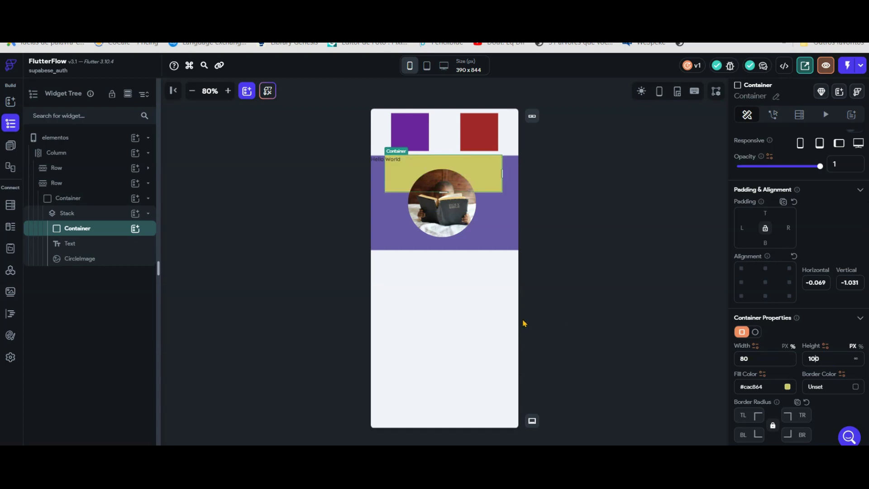
Move the CircleImage slightly up over the yellow Container and place the Text centered beneath the image.
{"action": "left_click", "coordinate": [447, 193]}
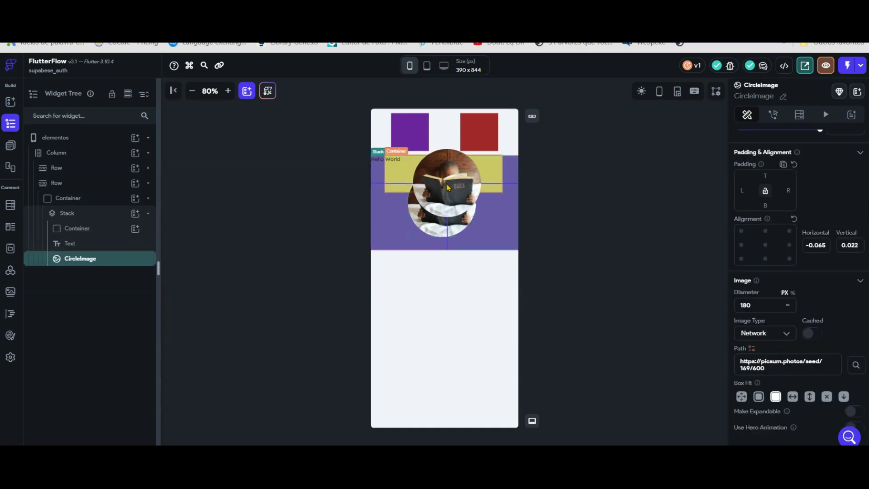
{"action": "left_click_drag", "start_coordinate": [448, 194], "coordinate": [444, 196]}
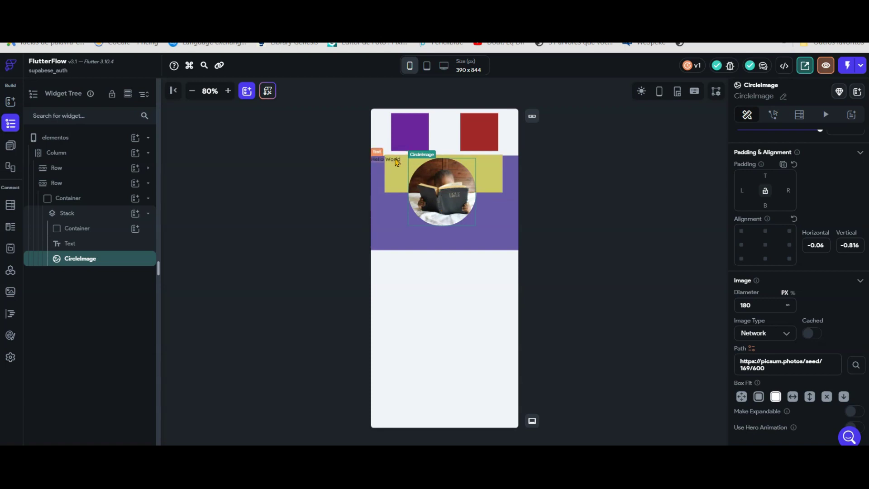
{"action": "left_click_drag", "start_coordinate": [396, 162], "coordinate": [454, 241]}
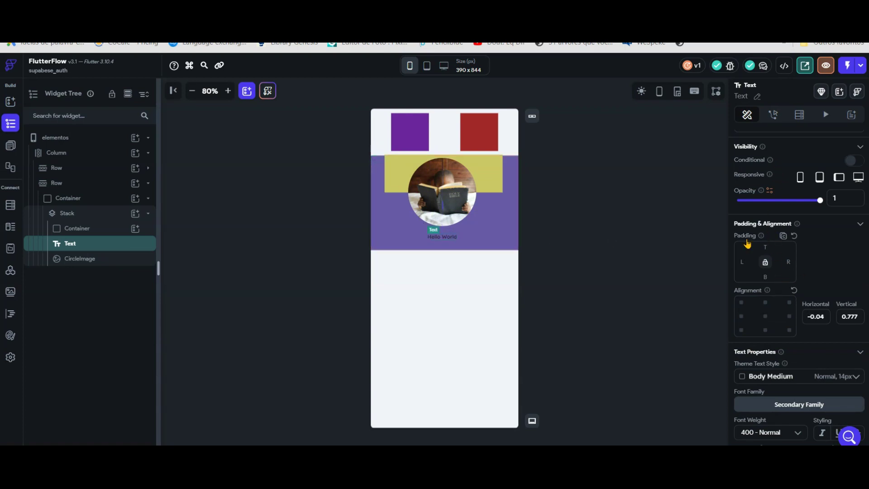
Replace the content of the Text below the image with "Nome".
{"action": "scroll", "coordinate": [773, 220], "scroll_direction": "up", "scroll_amount": 2}
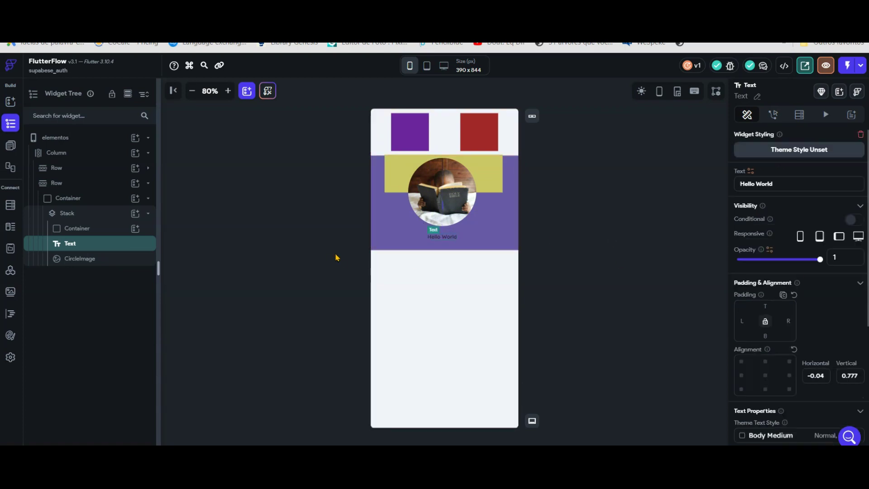
{"action": "triple_click", "coordinate": [792, 184]}
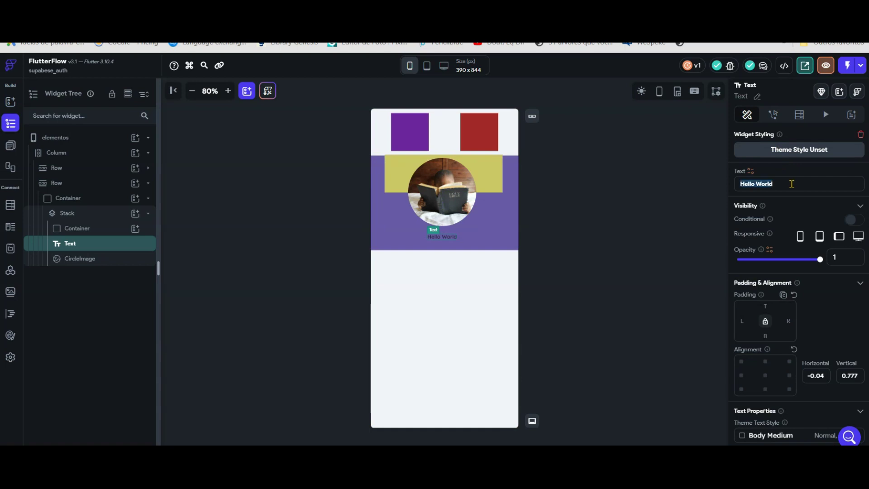
{"action": "type", "text": "Nome"}
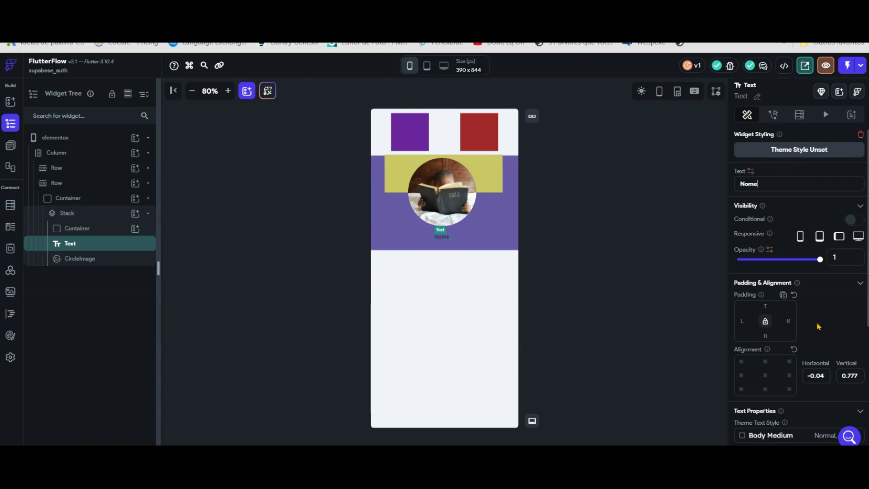
Set the "Nome" text's font size to 34 and its font weight to 700 - Bold.
{"action": "scroll", "coordinate": [810, 324], "scroll_direction": "down", "scroll_amount": 3}
{"action": "double_click", "coordinate": [760, 402]}
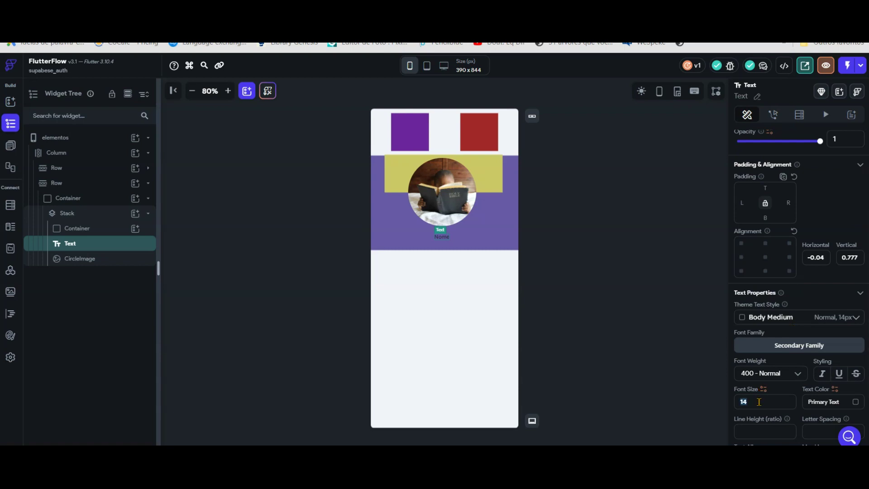
{"action": "type", "text": "34"}
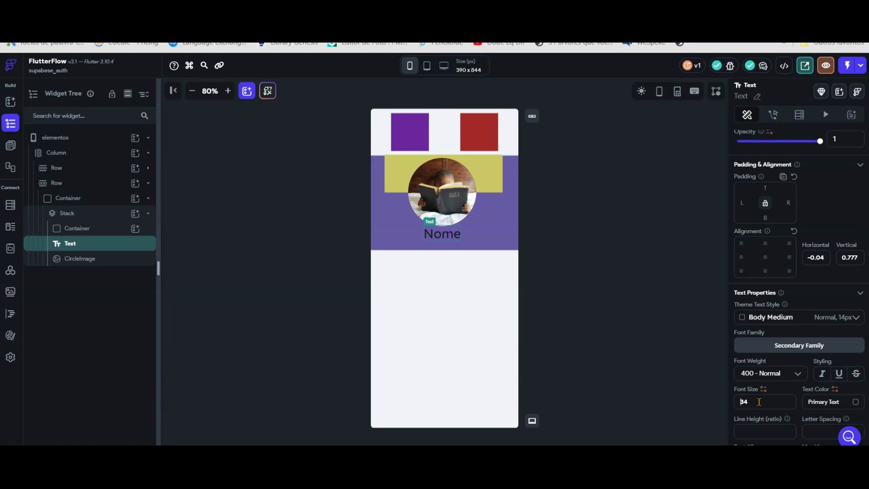
{"action": "scroll", "coordinate": [790, 415], "scroll_direction": "down", "scroll_amount": 3}
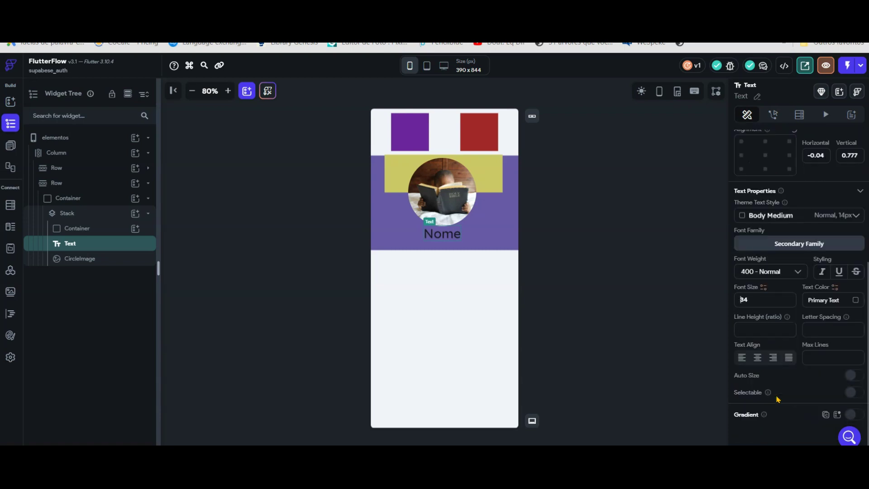
{"action": "left_click", "coordinate": [788, 280]}
{"action": "left_click", "coordinate": [779, 343]}
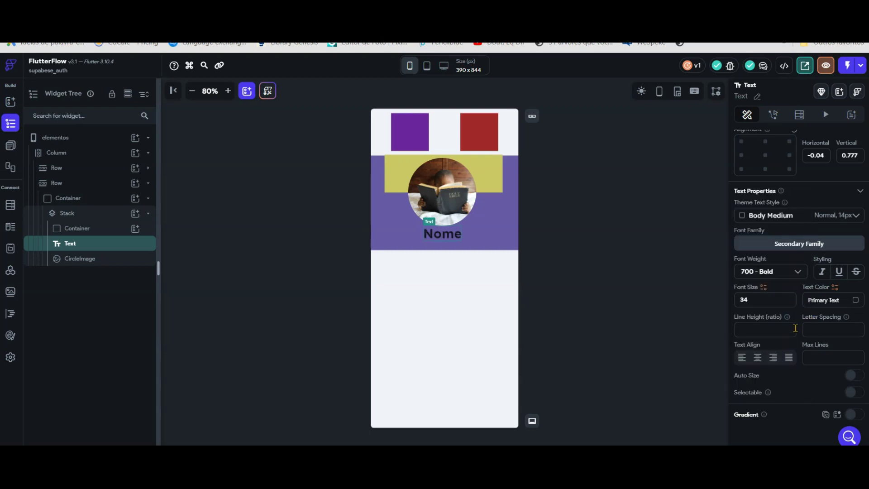
Change the color of the "Nome" text to white.
{"action": "left_click", "coordinate": [856, 300]}
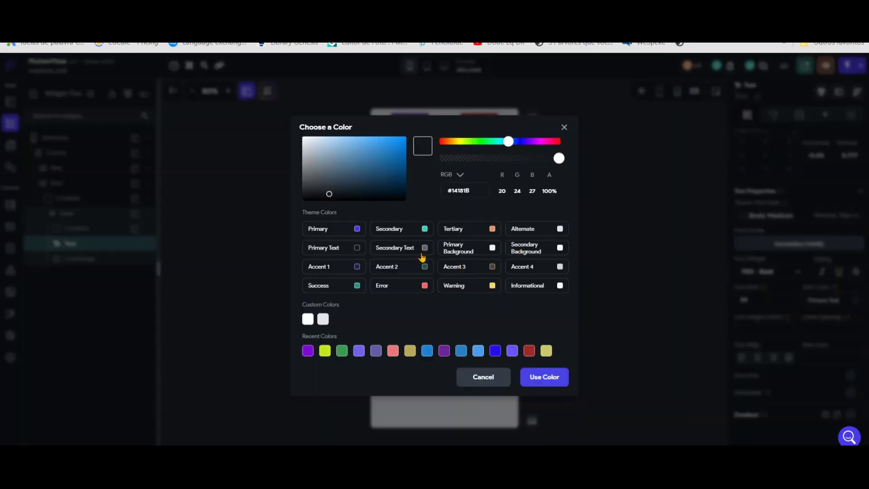
{"action": "left_click", "coordinate": [545, 383]}
{"action": "left_click", "coordinate": [508, 256]}
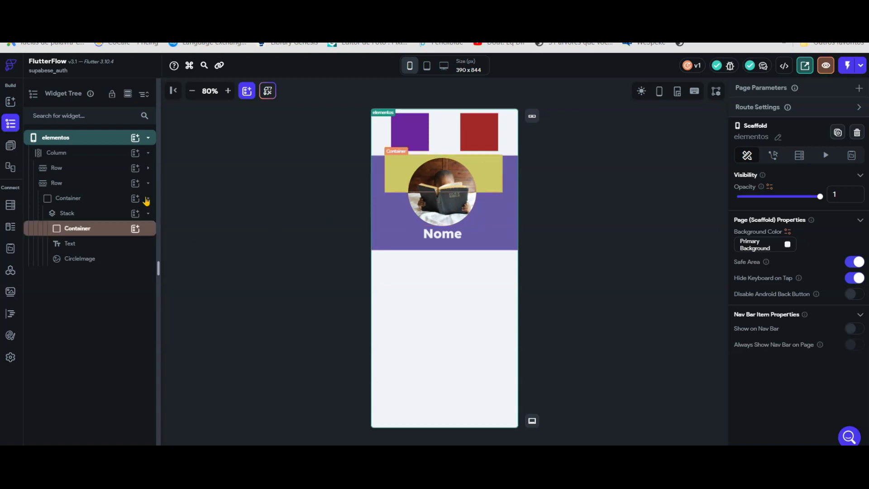
Collapse the second Row in the widget tree and add a third Row to the Column.
{"action": "left_click", "coordinate": [148, 183]}
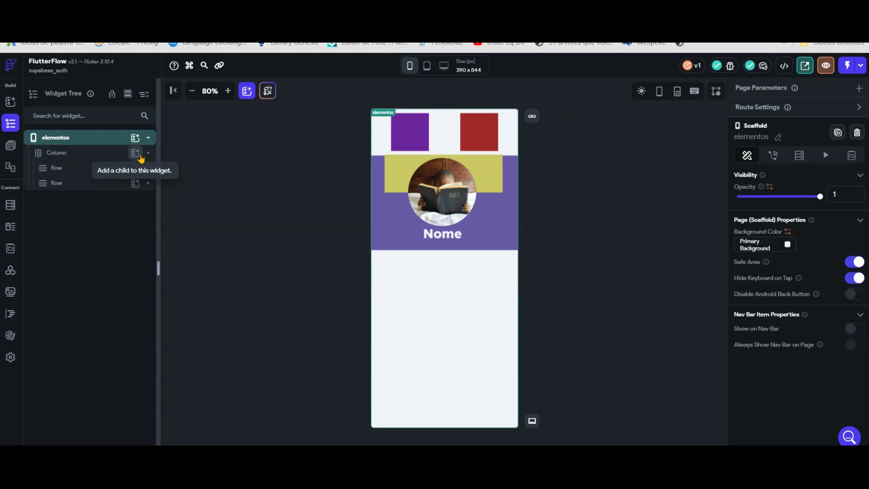
{"action": "left_click", "coordinate": [135, 153]}
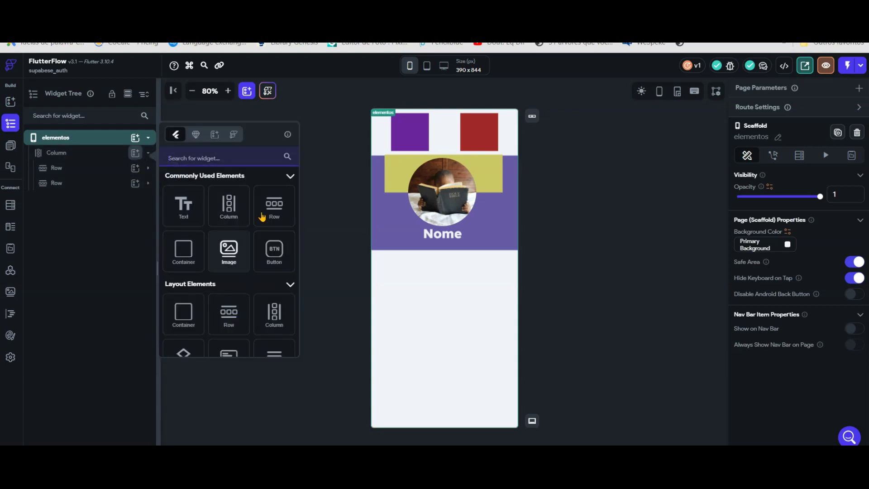
{"action": "left_click", "coordinate": [269, 207]}
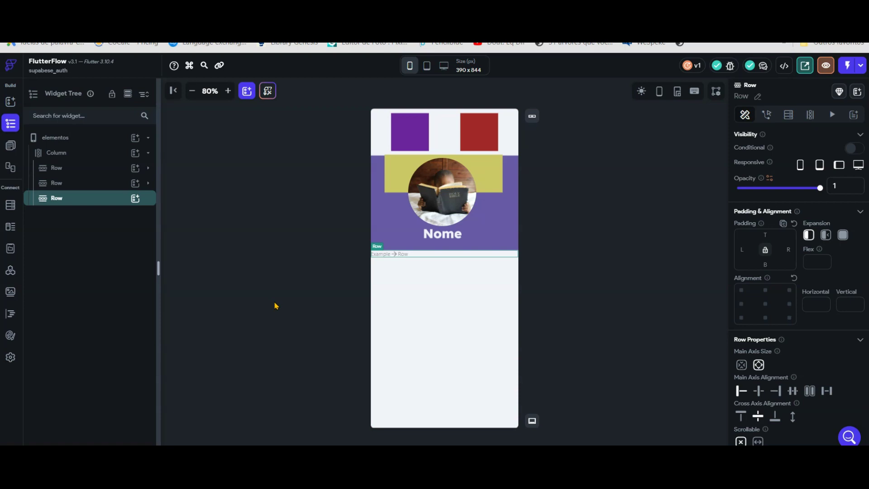
Add a Card from the layout elements as a child of the new third Row.
{"action": "left_click", "coordinate": [141, 205]}
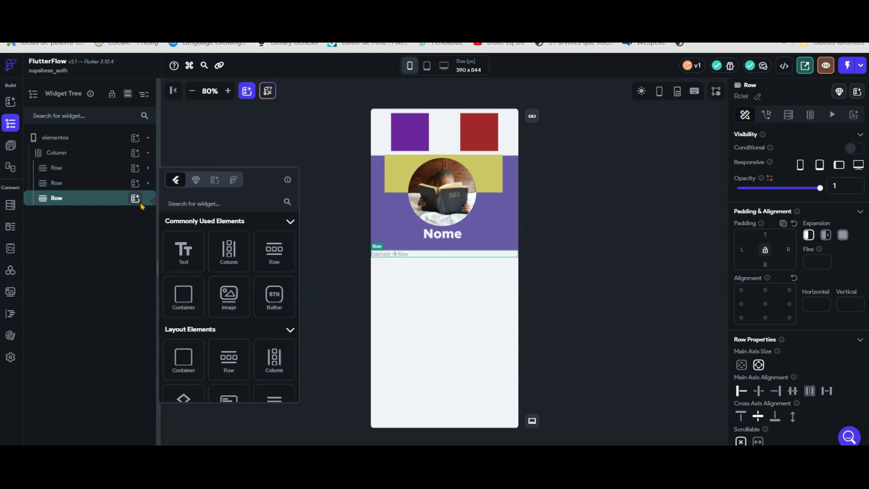
{"action": "scroll", "coordinate": [258, 296], "scroll_direction": "down", "scroll_amount": 3}
{"action": "scroll", "coordinate": [259, 297], "scroll_direction": "down", "scroll_amount": 3}
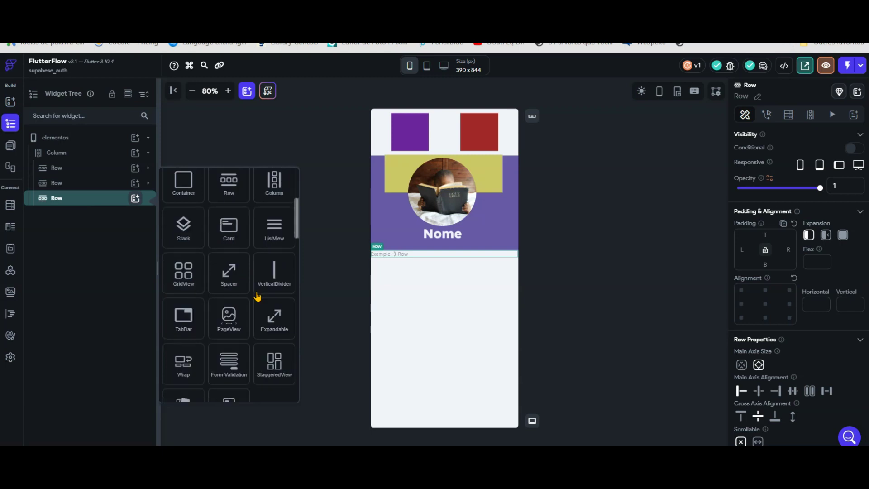
{"action": "scroll", "coordinate": [258, 295], "scroll_direction": "up", "scroll_amount": 3}
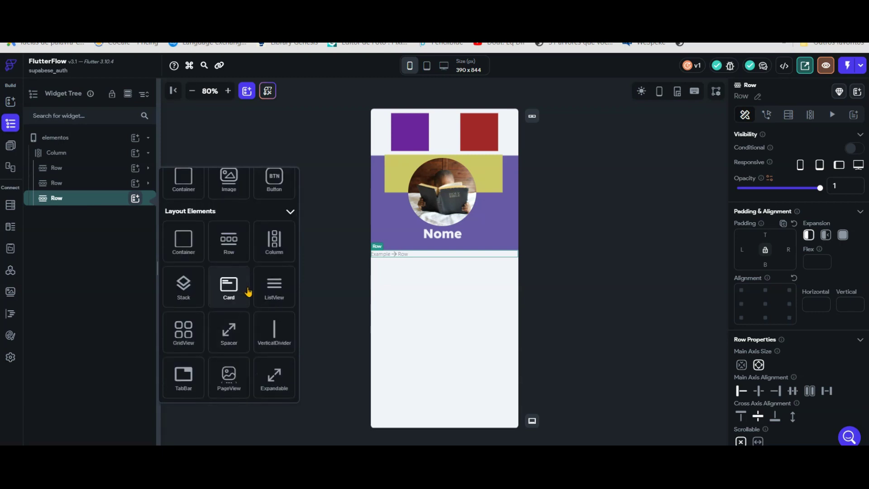
{"action": "scroll", "coordinate": [249, 292], "scroll_direction": "down", "scroll_amount": 2}
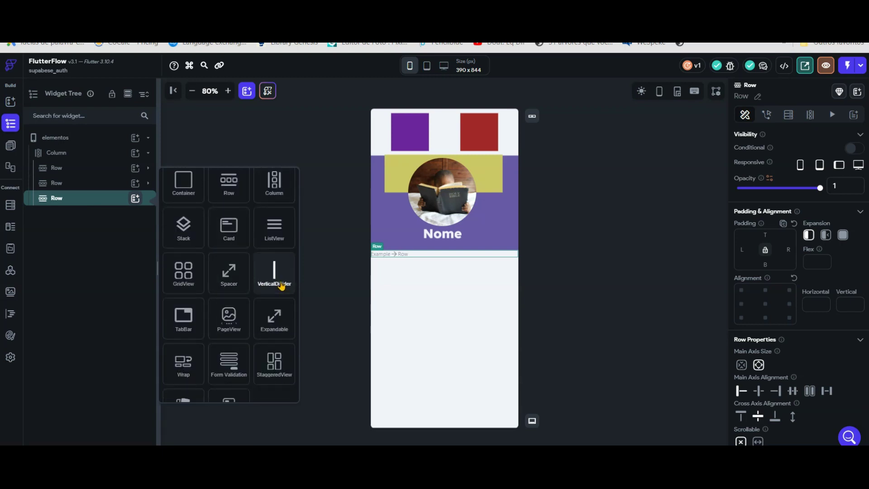
{"action": "scroll", "coordinate": [284, 285], "scroll_direction": "up", "scroll_amount": 2}
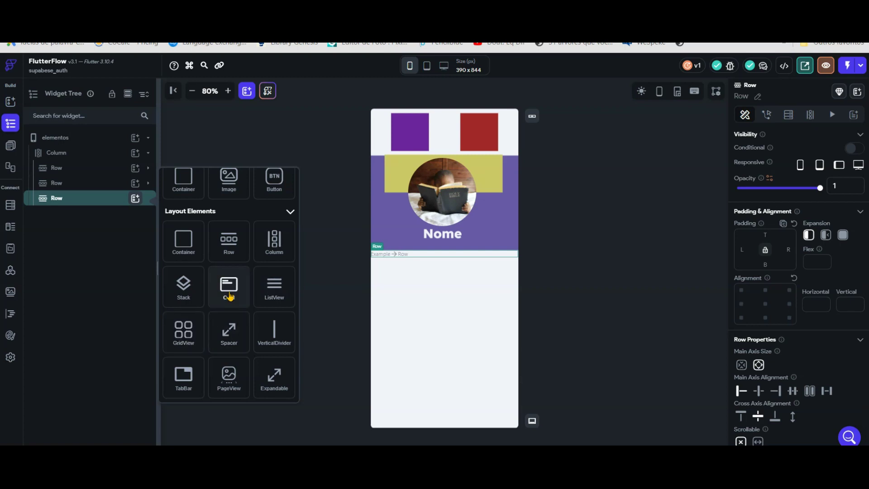
{"action": "key", "text": "Escape"}
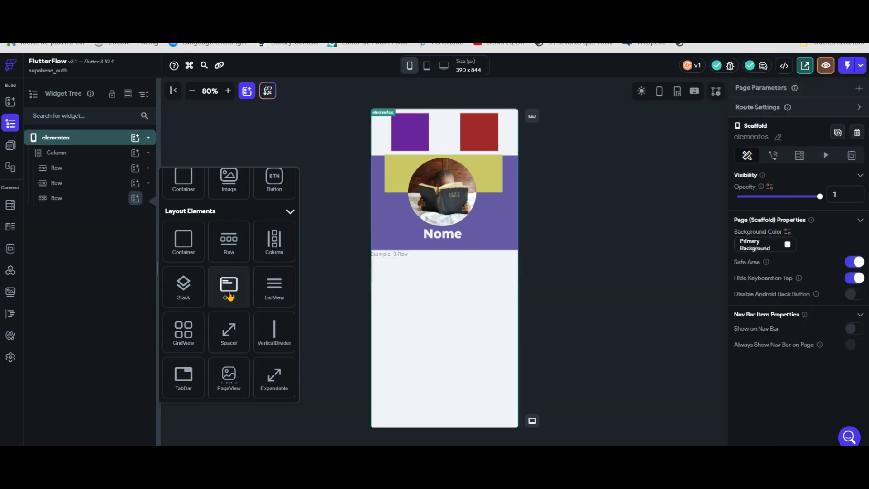
{"action": "left_click", "coordinate": [230, 295]}
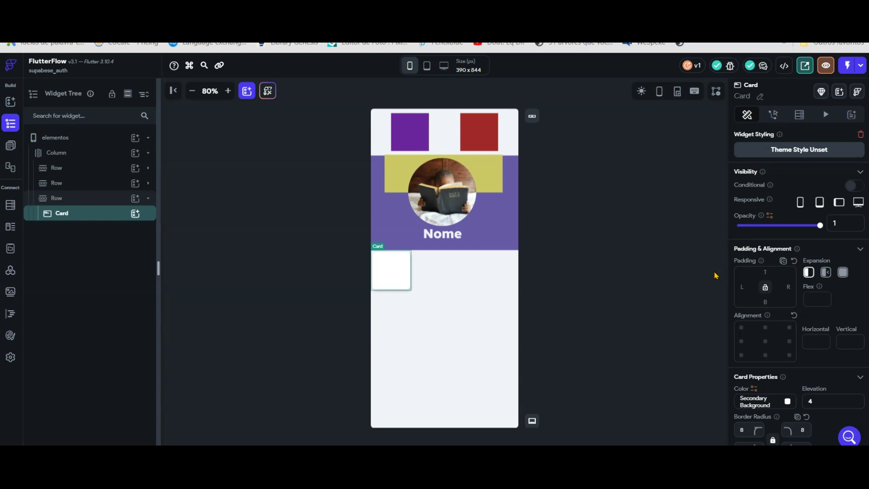
Examine the Card's properties and compare them with those of the purple Container holding the Stack, through to its child alignment.
{"action": "scroll", "coordinate": [792, 286], "scroll_direction": "down", "scroll_amount": 1}
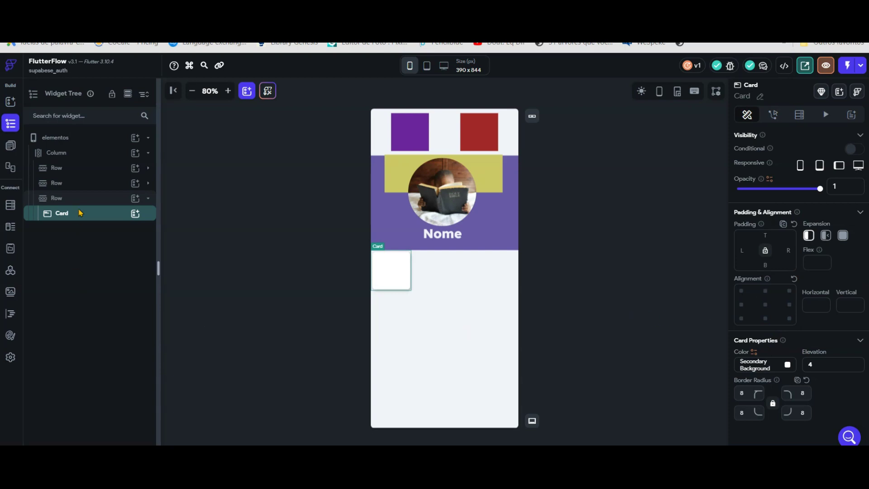
{"action": "left_click", "coordinate": [148, 183]}
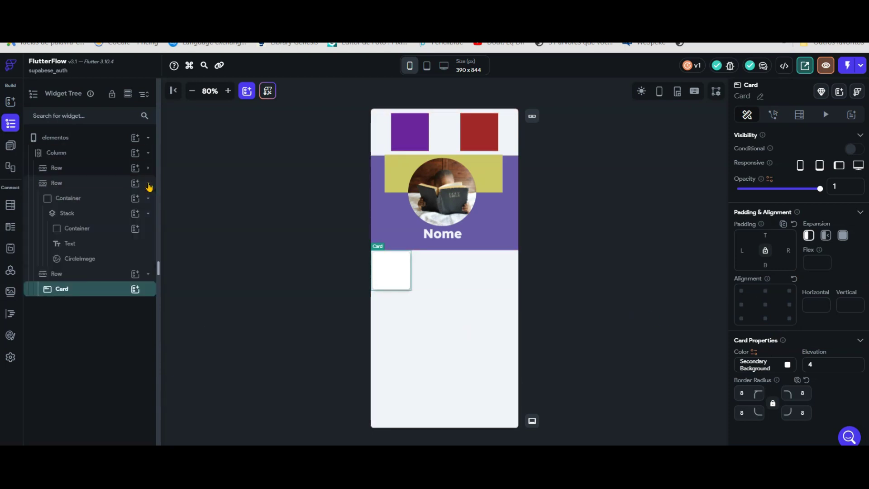
{"action": "left_click", "coordinate": [86, 199]}
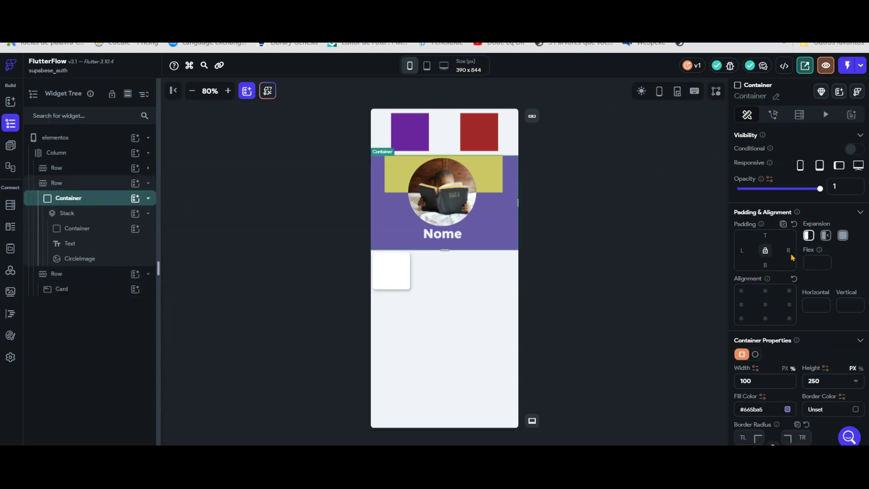
{"action": "scroll", "coordinate": [792, 232], "scroll_direction": "down", "scroll_amount": 2}
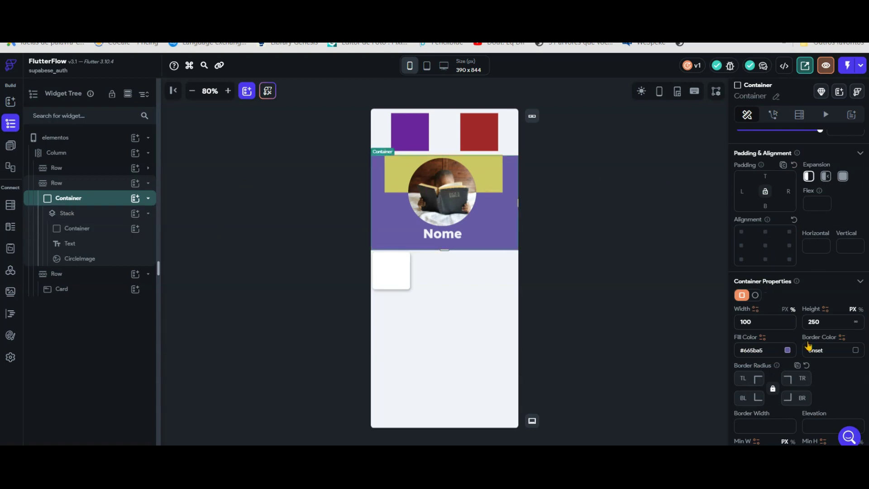
{"action": "scroll", "coordinate": [793, 344], "scroll_direction": "down", "scroll_amount": 2}
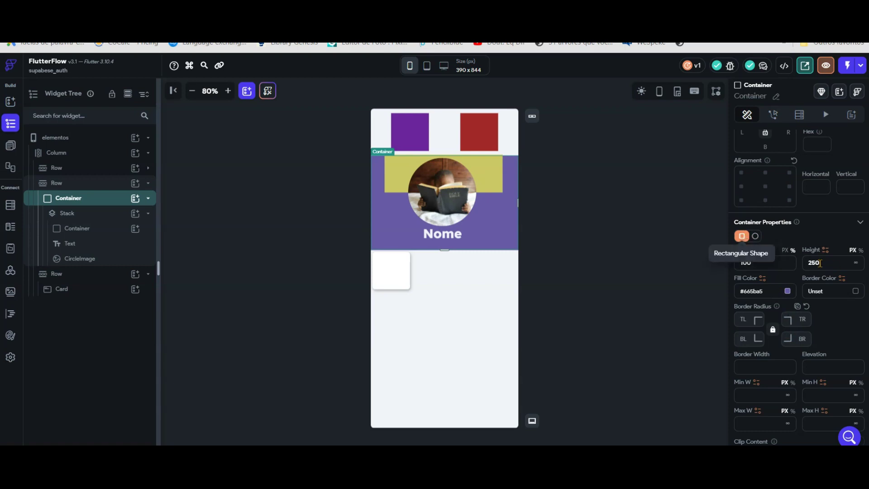
{"action": "scroll", "coordinate": [815, 279], "scroll_direction": "down", "scroll_amount": 2}
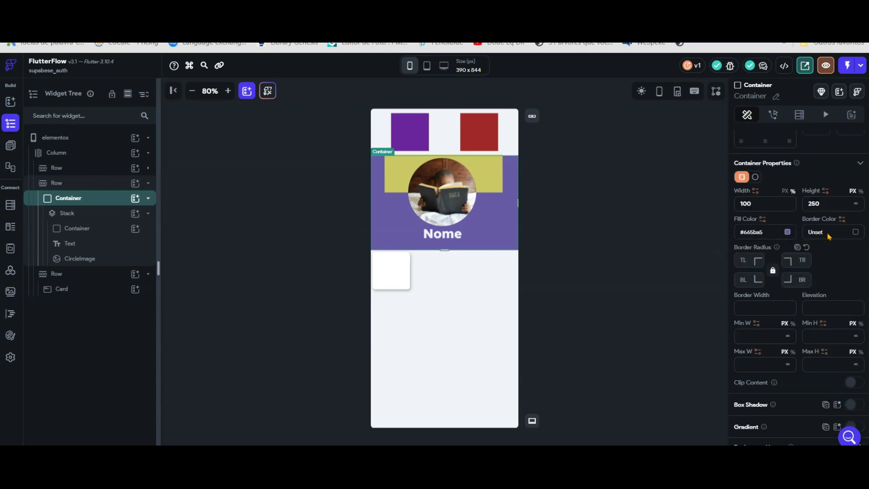
{"action": "scroll", "coordinate": [770, 262], "scroll_direction": "down", "scroll_amount": 2}
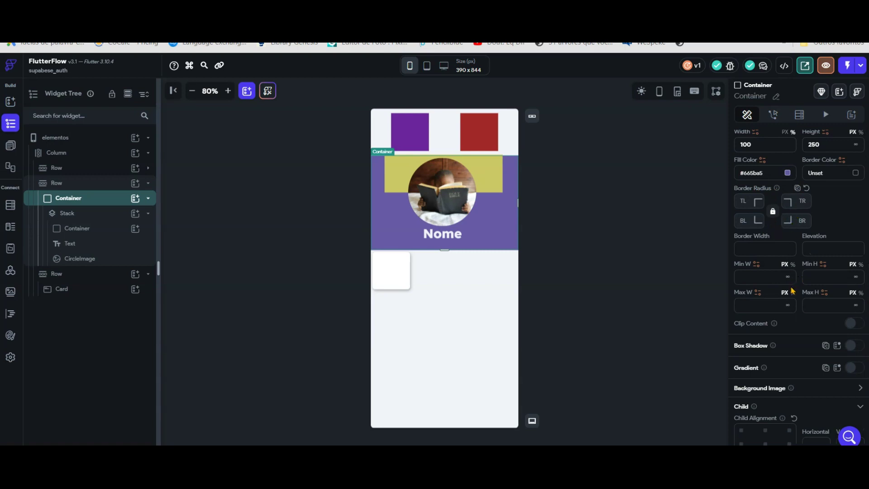
{"action": "scroll", "coordinate": [793, 290], "scroll_direction": "down", "scroll_amount": 2}
{"action": "scroll", "coordinate": [788, 285], "scroll_direction": "down", "scroll_amount": 1}
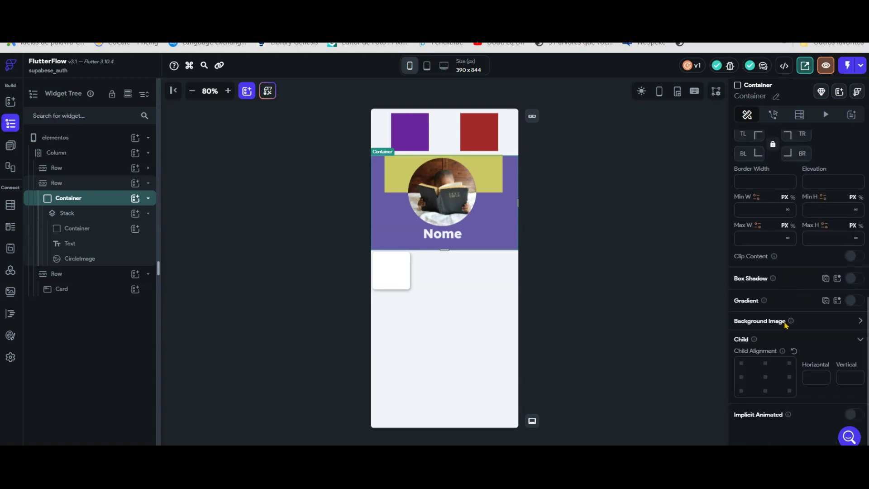
Collapse the purple Container in the widget tree and set the Card's color to purple #7f0ad6.
{"action": "left_click", "coordinate": [148, 200]}
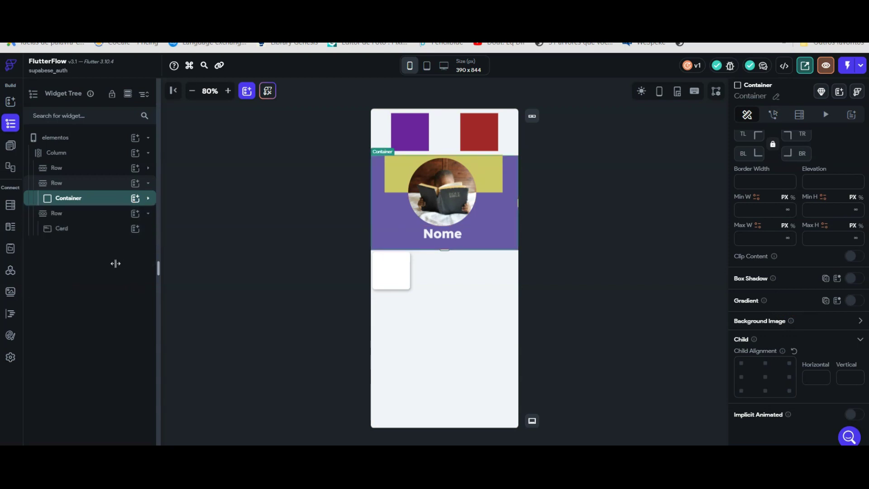
{"action": "left_click", "coordinate": [88, 230]}
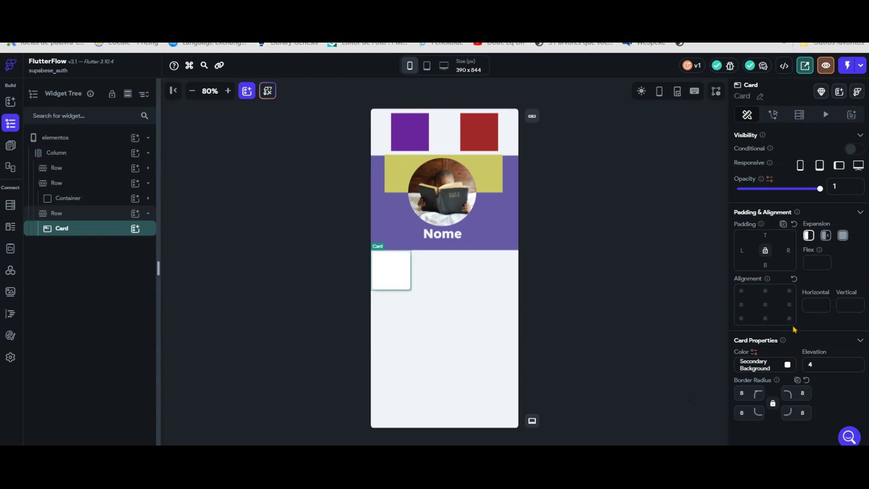
{"action": "scroll", "coordinate": [800, 338], "scroll_direction": "up", "scroll_amount": 1}
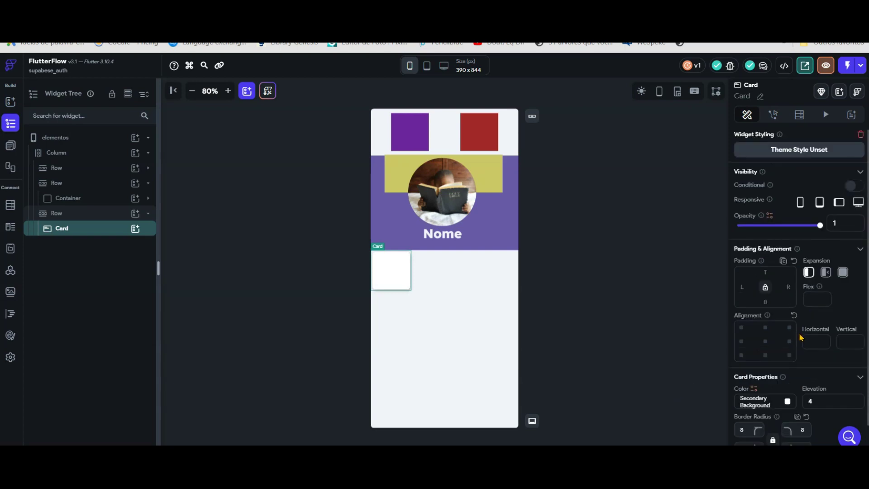
{"action": "scroll", "coordinate": [801, 337], "scroll_direction": "down", "scroll_amount": 1}
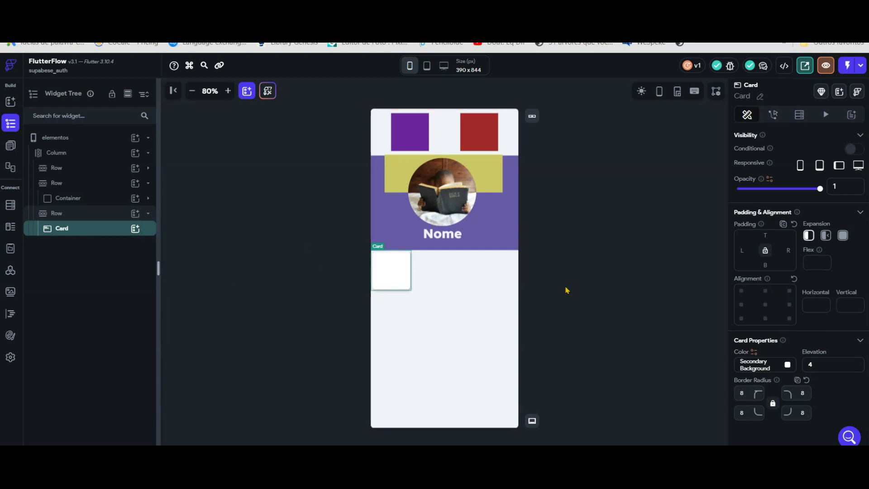
{"action": "left_click", "coordinate": [788, 365]}
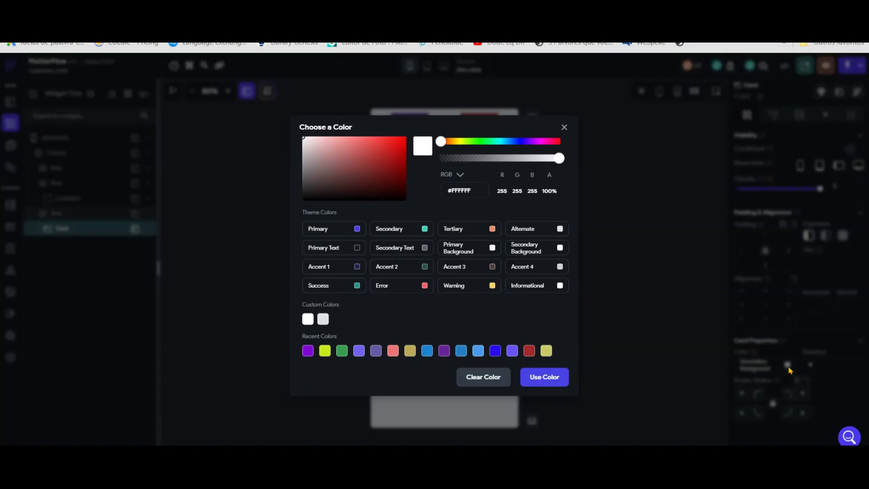
{"action": "left_click", "coordinate": [307, 352]}
{"action": "left_click", "coordinate": [545, 377]}
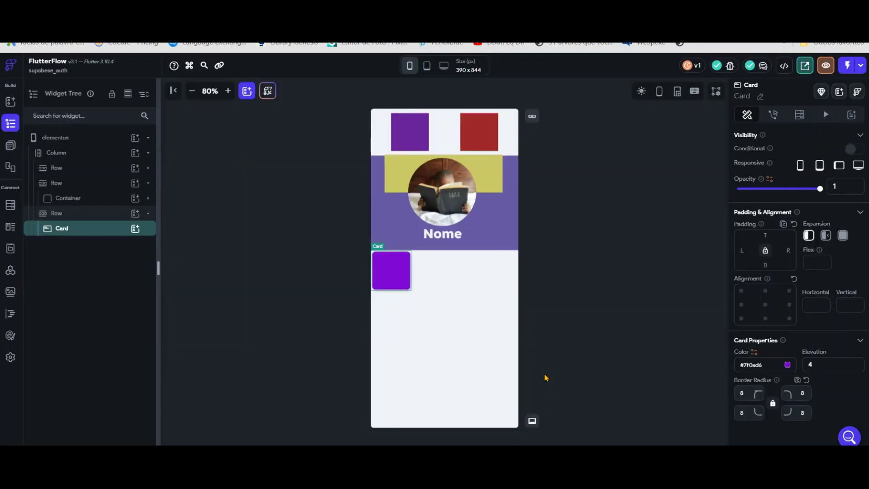
Add an Image as a child of the Card.
{"action": "left_click", "coordinate": [135, 228]}
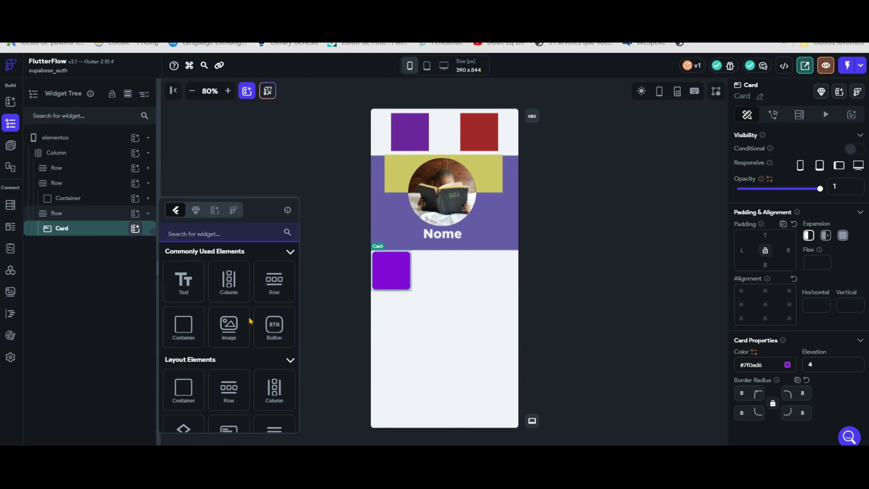
{"action": "left_click", "coordinate": [232, 330]}
{"action": "left_click", "coordinate": [233, 330]}
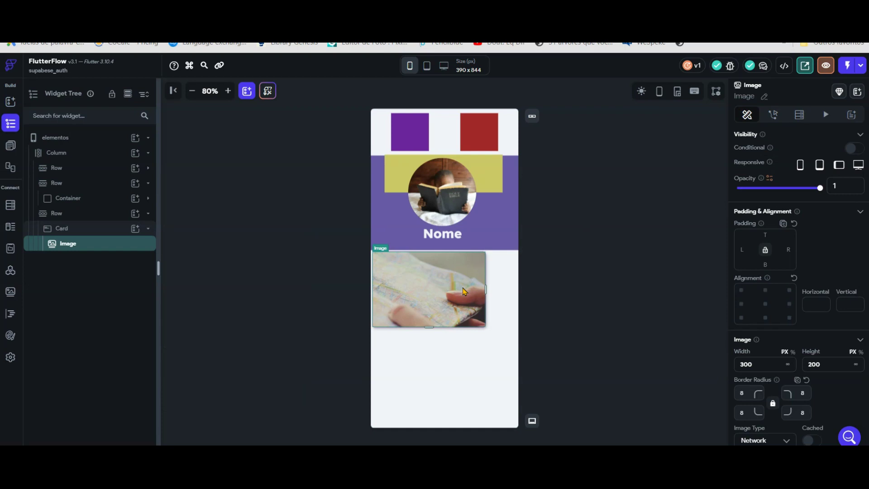
Set the Image's width to 90 percent after trying 100 percent, and center its alignment.
{"action": "scroll", "coordinate": [800, 242], "scroll_direction": "down", "scroll_amount": 3}
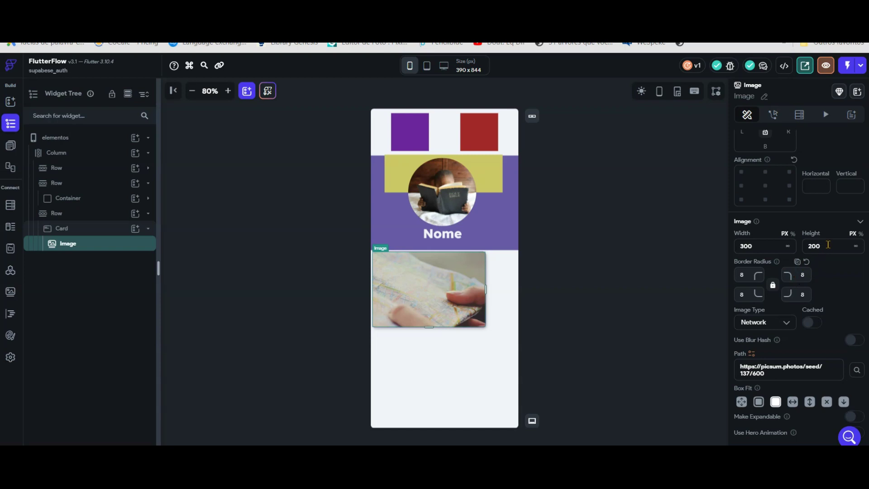
{"action": "left_click", "coordinate": [793, 234]}
{"action": "type", "text": "100"}
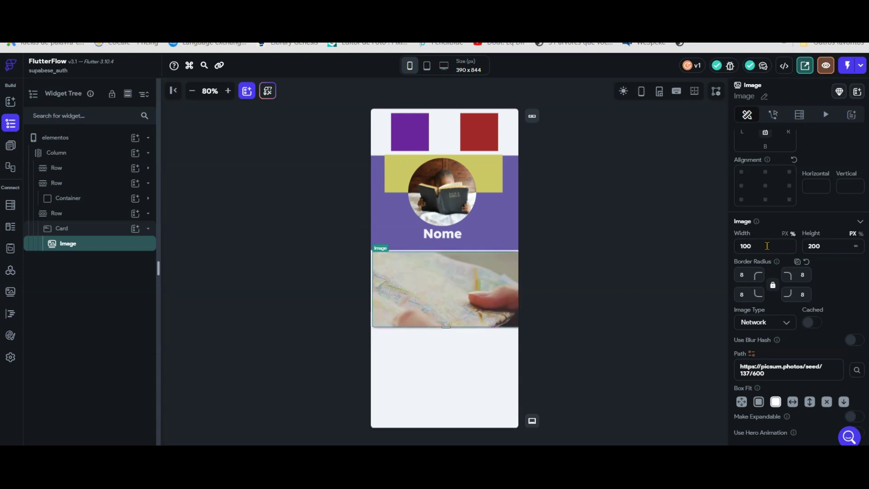
{"action": "double_click", "coordinate": [767, 246]}
{"action": "type", "text": "90"}
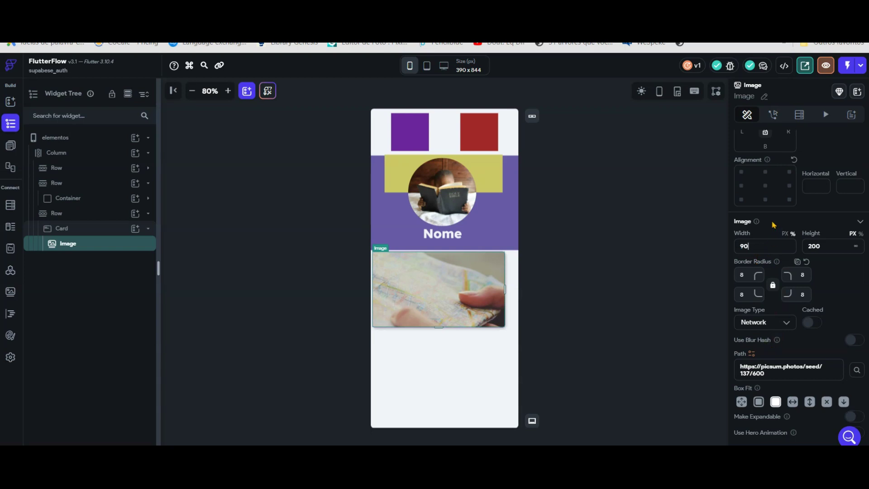
{"action": "left_click", "coordinate": [771, 187]}
{"action": "scroll", "coordinate": [769, 193], "scroll_direction": "up", "scroll_amount": 2}
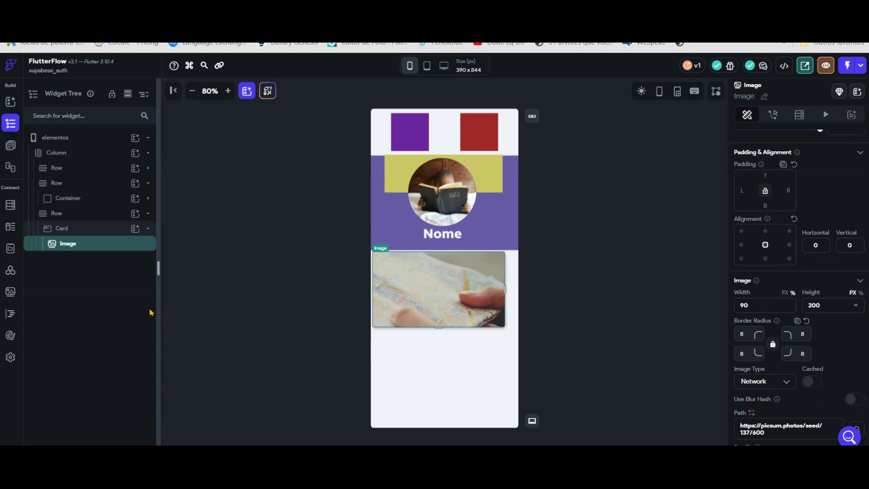
Add a Text to the Card, wrapping it together with the existing Image in a Column.
{"action": "left_click", "coordinate": [135, 228]}
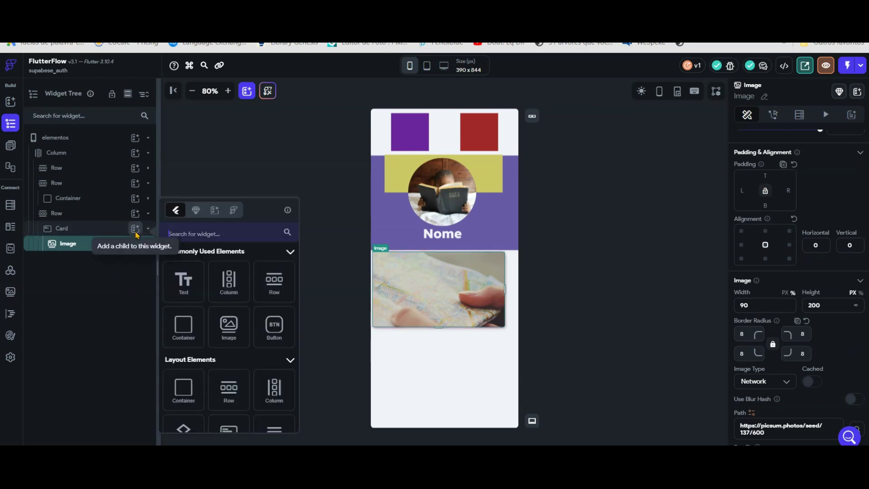
{"action": "left_click", "coordinate": [192, 290]}
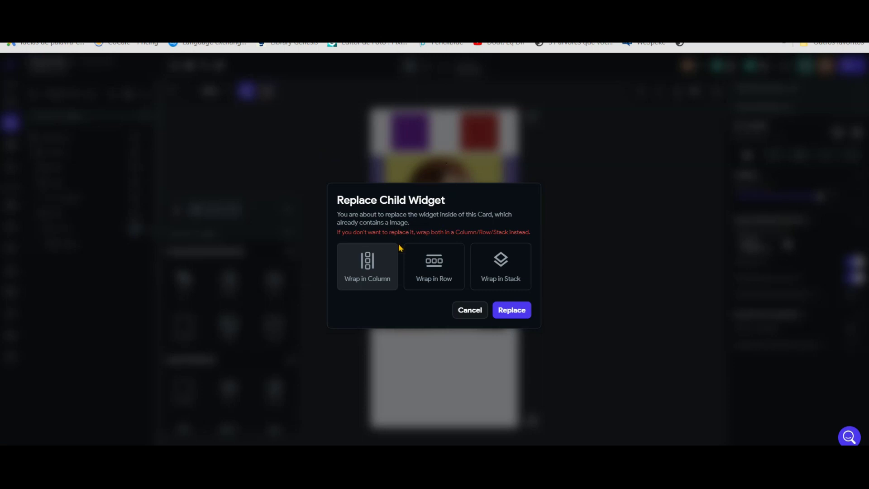
{"action": "left_click", "coordinate": [380, 277]}
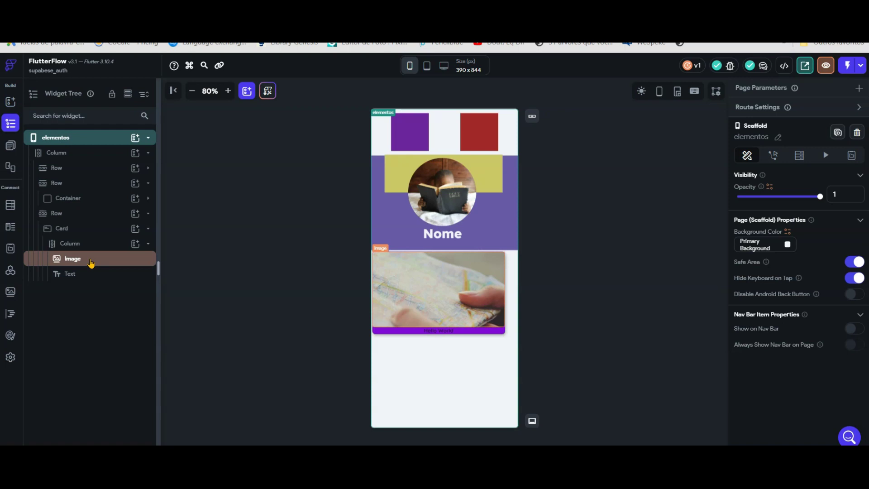
Replace the Image in the Card's Column with a new Image below the Text, setting its width to 90 percent.
{"action": "left_click", "coordinate": [90, 263]}
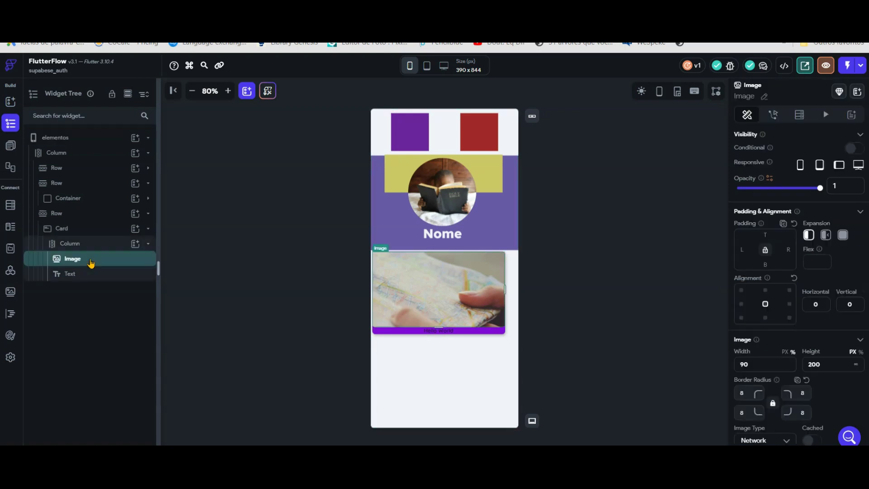
{"action": "key", "text": "Delete"}
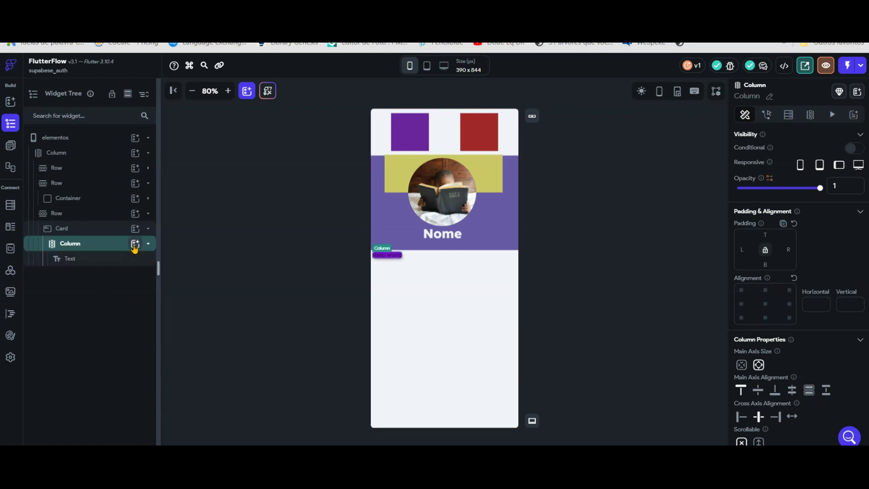
{"action": "left_click", "coordinate": [135, 244]}
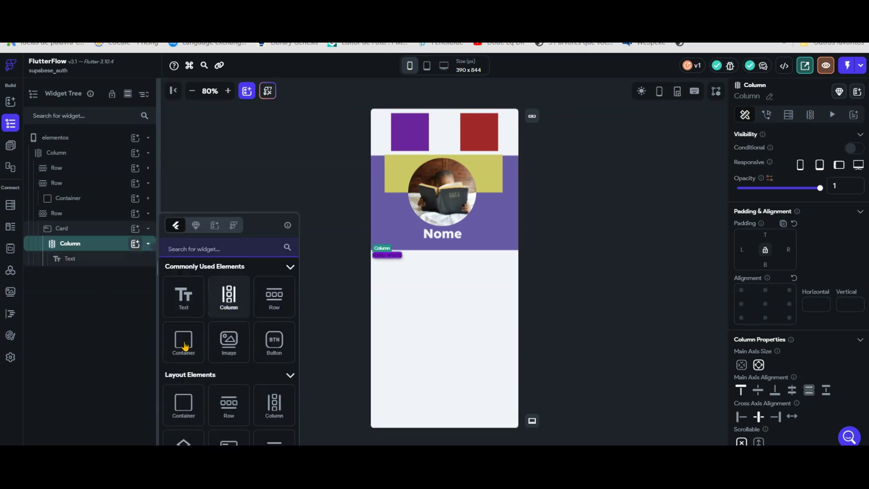
{"action": "left_click", "coordinate": [233, 344]}
{"action": "left_click", "coordinate": [233, 344]}
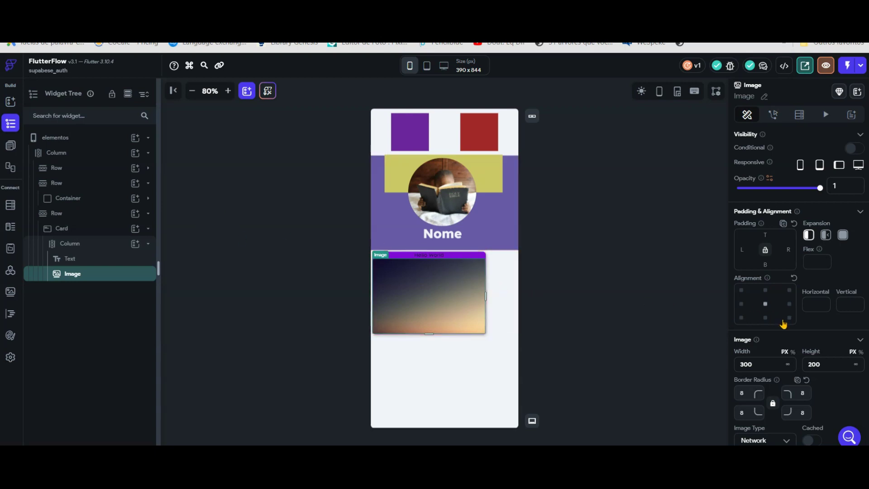
{"action": "left_click", "coordinate": [795, 354]}
{"action": "type", "text": "90"}
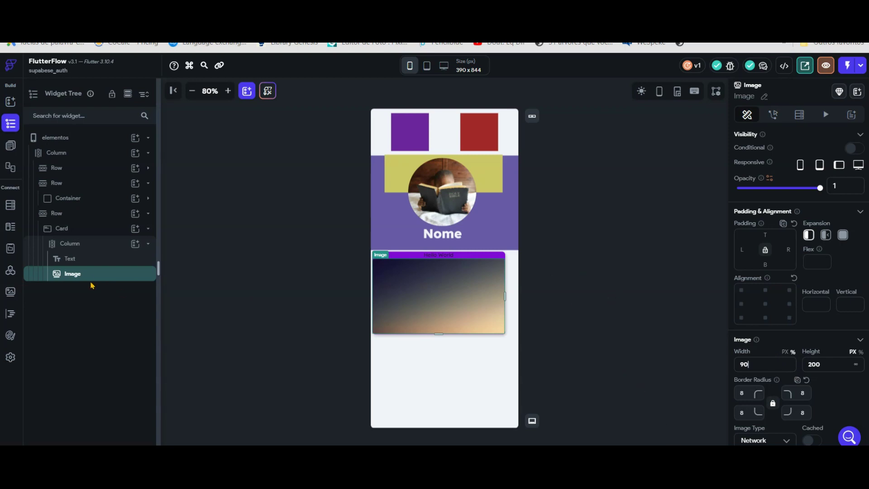
Set the "Hello World" text's color to yellow #e0dc22 and its font weight to 700 - Bold.
{"action": "left_click", "coordinate": [79, 262]}
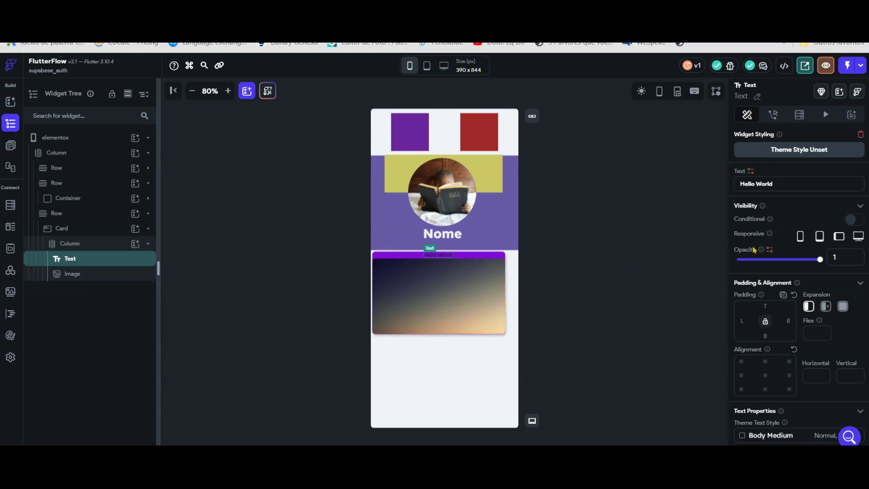
{"action": "scroll", "coordinate": [808, 334], "scroll_direction": "down", "scroll_amount": 3}
{"action": "scroll", "coordinate": [808, 335], "scroll_direction": "down", "scroll_amount": 3}
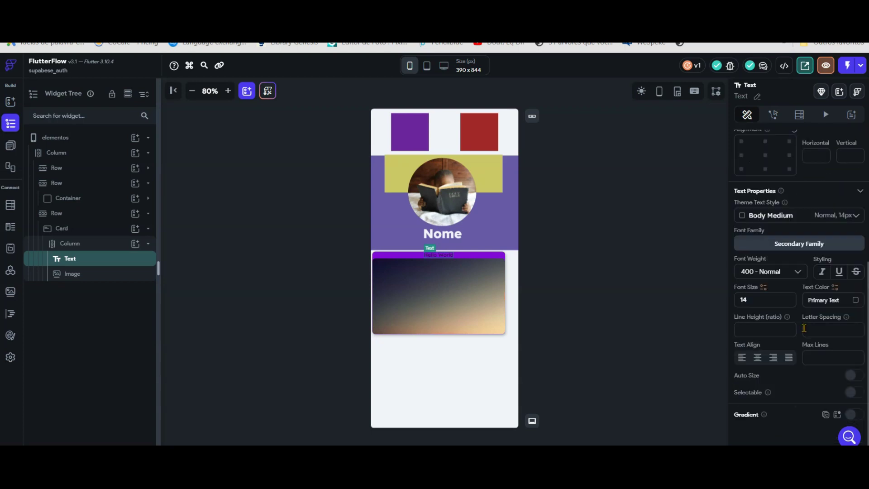
{"action": "left_click", "coordinate": [856, 302]}
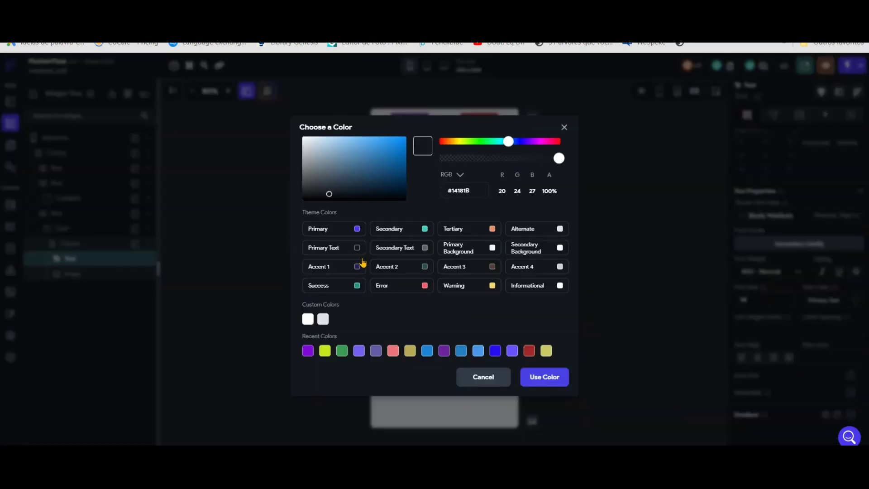
{"action": "left_click", "coordinate": [548, 351]}
{"action": "left_click", "coordinate": [392, 146]}
{"action": "left_click", "coordinate": [553, 380]}
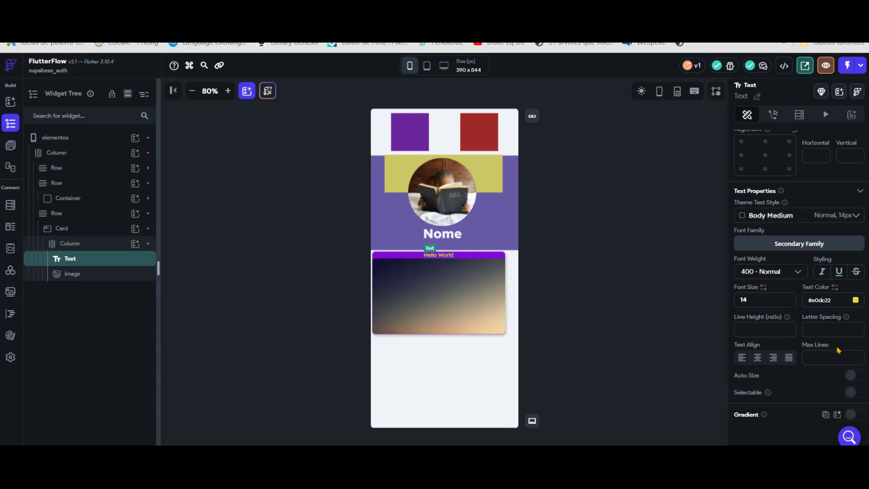
{"action": "left_click", "coordinate": [798, 272]}
{"action": "left_click", "coordinate": [777, 342]}
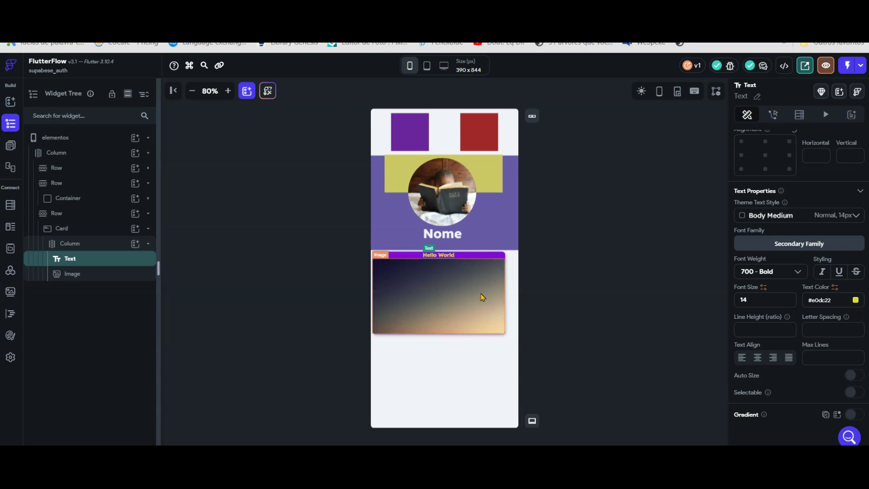
Center the main axis alignment of the third Row that holds the Card.
{"action": "left_click", "coordinate": [88, 243]}
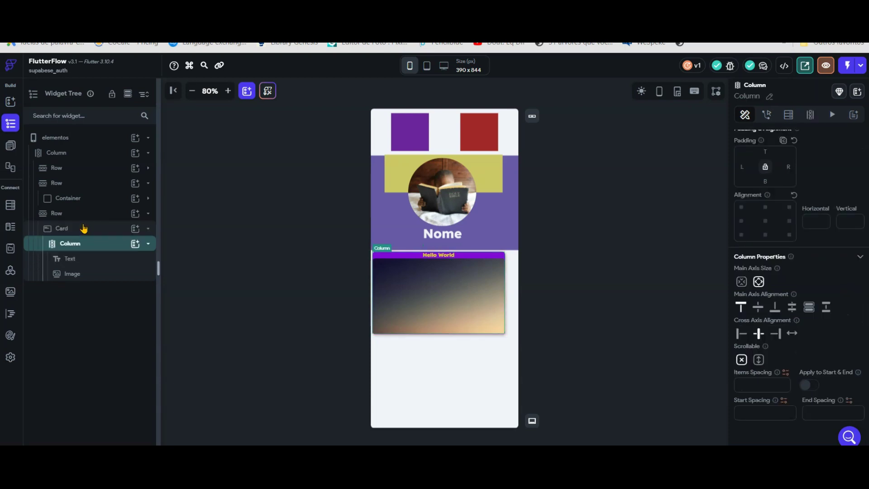
{"action": "left_click", "coordinate": [84, 228]}
{"action": "left_click", "coordinate": [84, 219]}
{"action": "scroll", "coordinate": [791, 308], "scroll_direction": "down", "scroll_amount": 1}
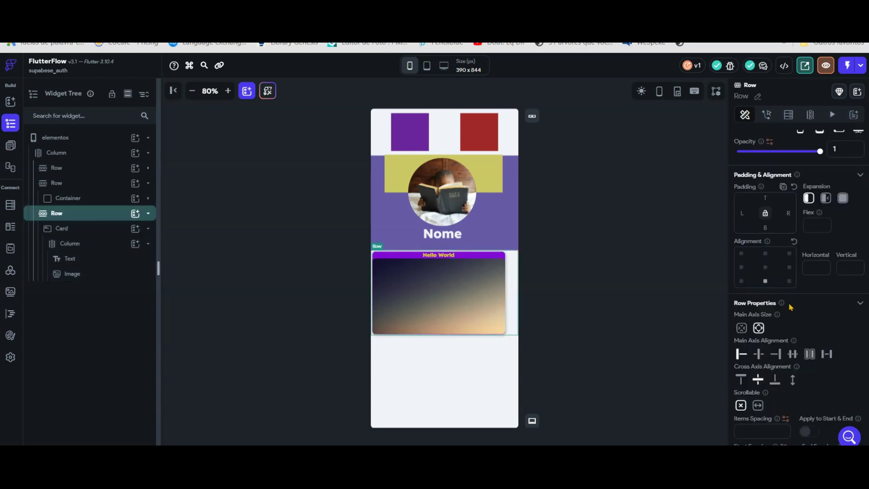
{"action": "left_click", "coordinate": [760, 354]}
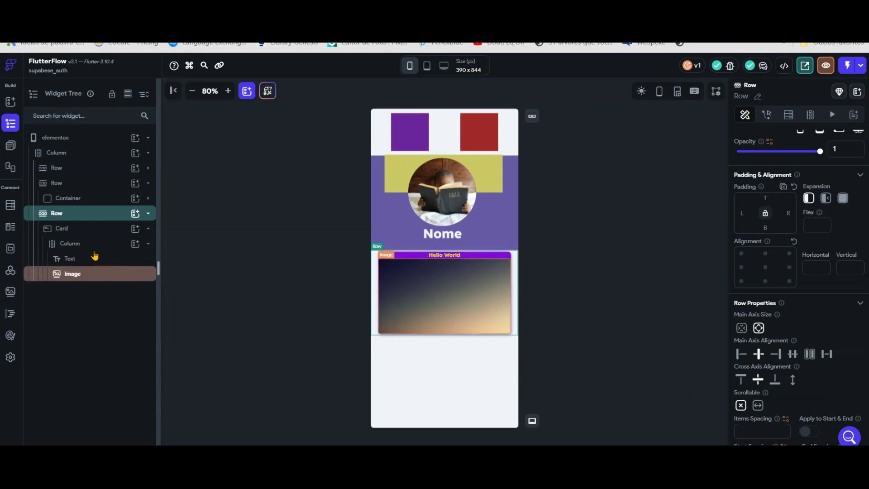
Try an elevation of 2 on the Card and restore it to 4.
{"action": "left_click", "coordinate": [84, 230]}
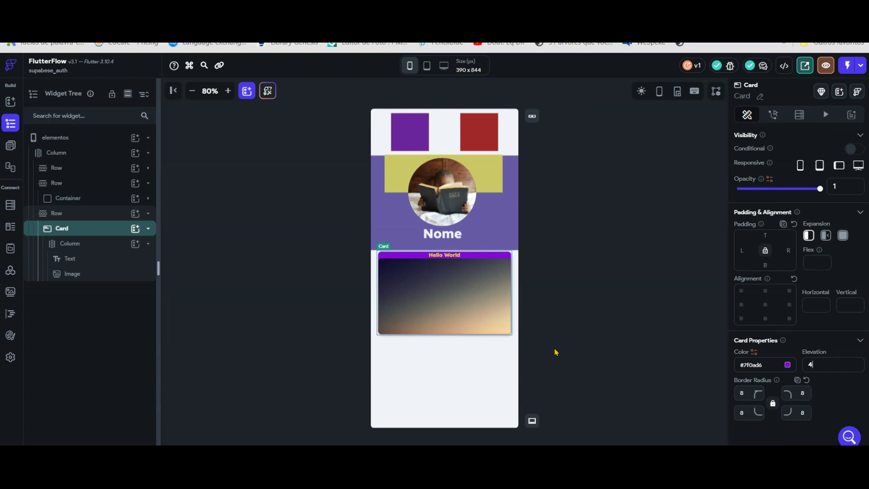
{"action": "key", "text": "ctrl+a"}
{"action": "type", "text": "2"}
{"action": "type", "text": "4"}
Set the Card's border radius to 30 on all four corners after trying 16.
{"action": "double_click", "coordinate": [750, 393]}
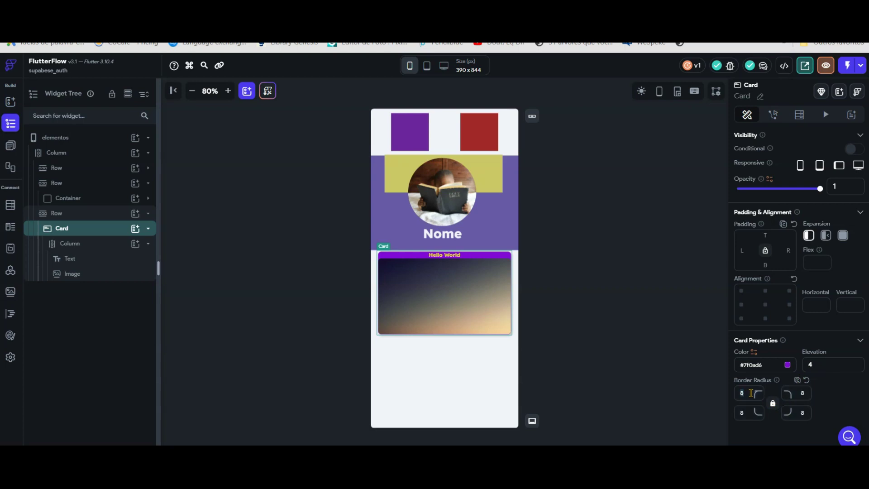
{"action": "type", "text": "16"}
{"action": "left_click_drag", "start_coordinate": [730, 396], "coordinate": [715, 397]}
{"action": "type", "text": "30"}
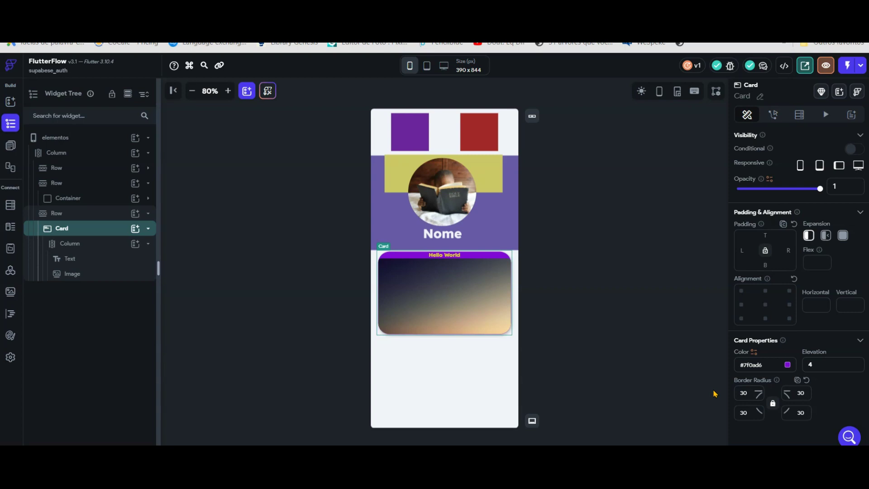
Set the "Hello World" text's font size to 24 and collapse the third Row in the widget tree.
{"action": "left_click", "coordinate": [450, 256]}
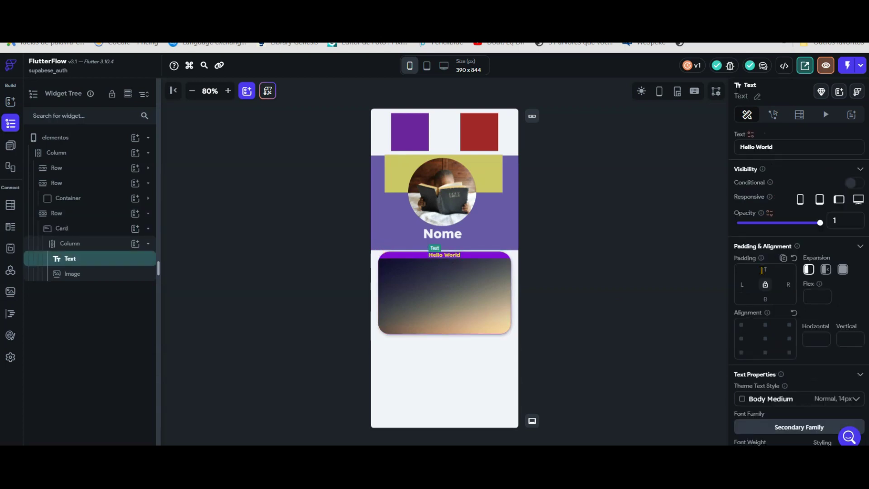
{"action": "scroll", "coordinate": [797, 292], "scroll_direction": "down", "scroll_amount": 3}
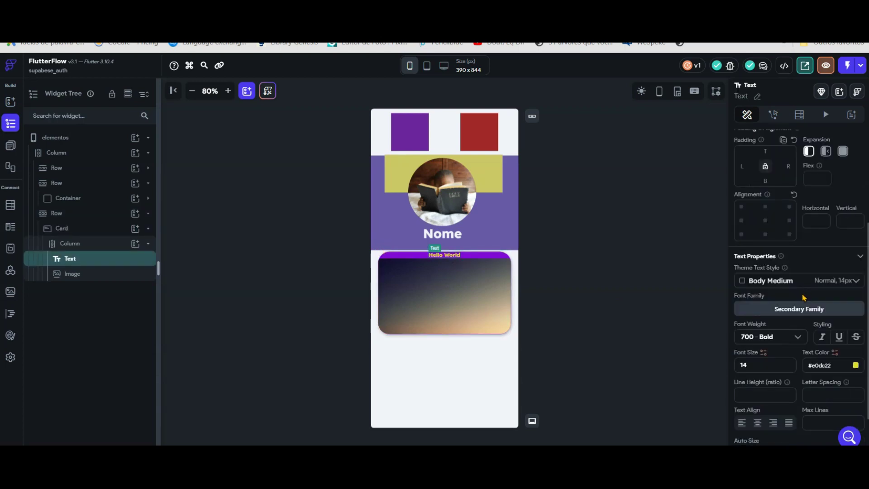
{"action": "double_click", "coordinate": [772, 367]}
{"action": "type", "text": "24"}
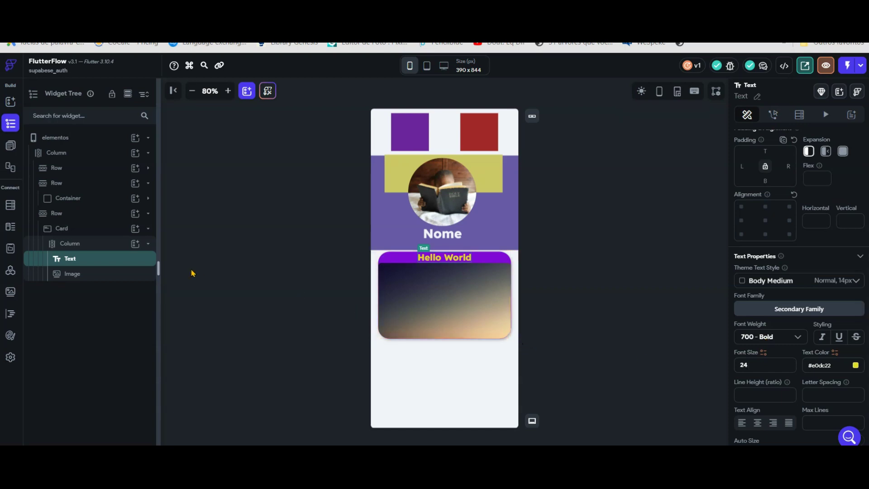
{"action": "left_click", "coordinate": [150, 216]}
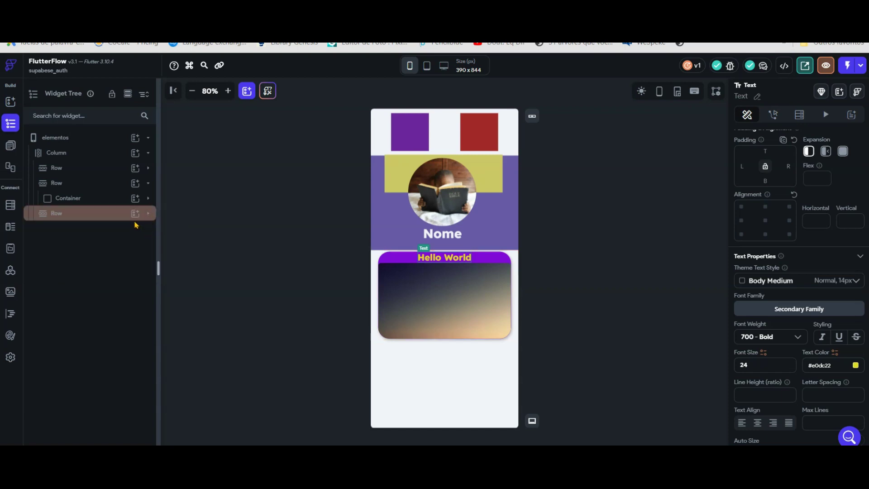
Look through the available layout elements for the elementos page, from Container, Row and Column to ListView, Wrap and FlippableCard.
{"action": "left_click", "coordinate": [247, 95]}
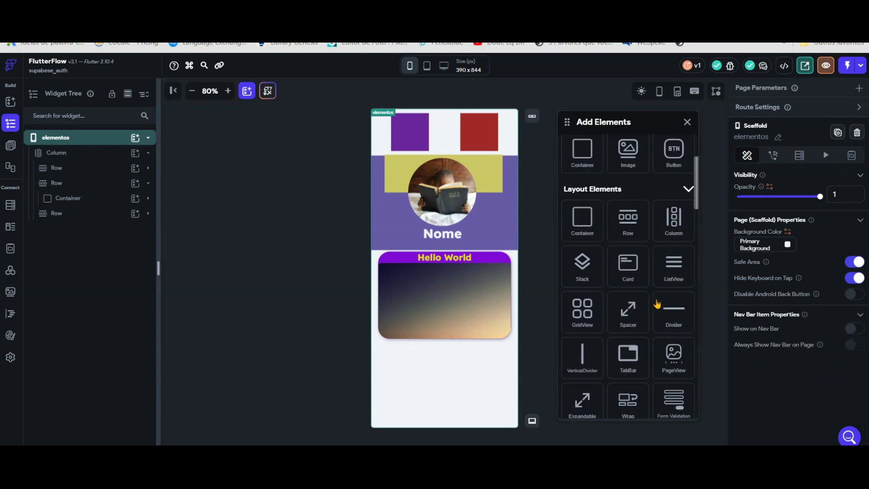
{"action": "scroll", "coordinate": [657, 305], "scroll_direction": "down", "scroll_amount": 2}
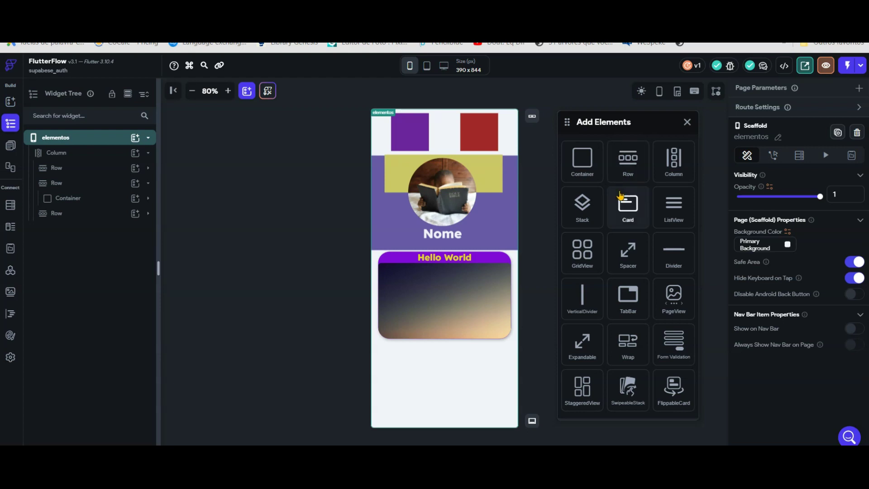
{"action": "scroll", "coordinate": [621, 195], "scroll_direction": "up", "scroll_amount": 2}
{"action": "scroll", "coordinate": [621, 195], "scroll_direction": "down", "scroll_amount": 2}
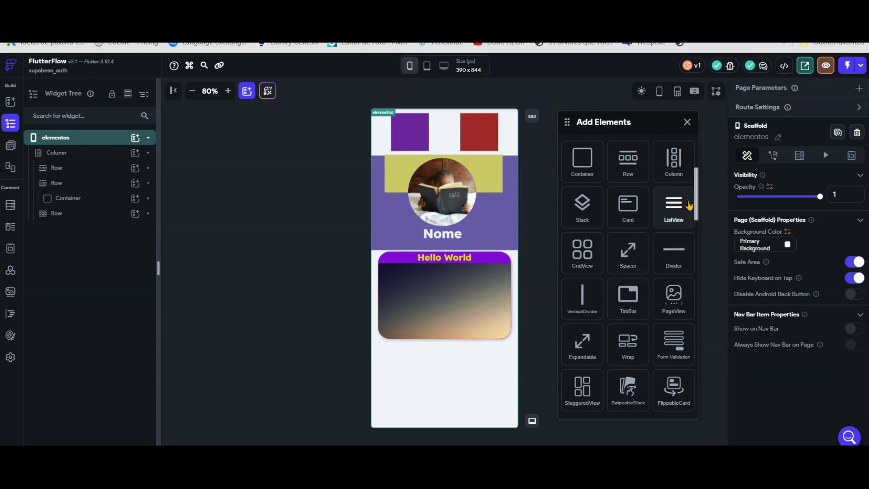
{"action": "scroll", "coordinate": [674, 254], "scroll_direction": "down", "scroll_amount": 1}
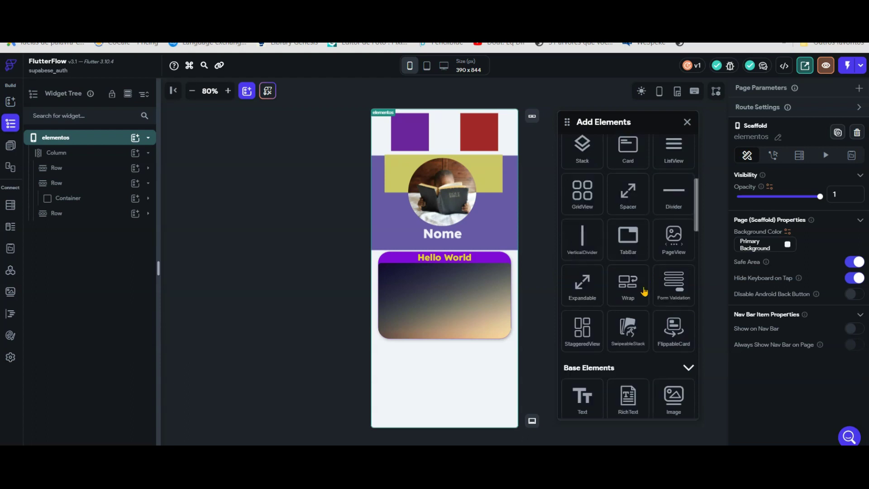
{"action": "left_click", "coordinate": [262, 267]}
{"action": "left_click", "coordinate": [144, 137]}
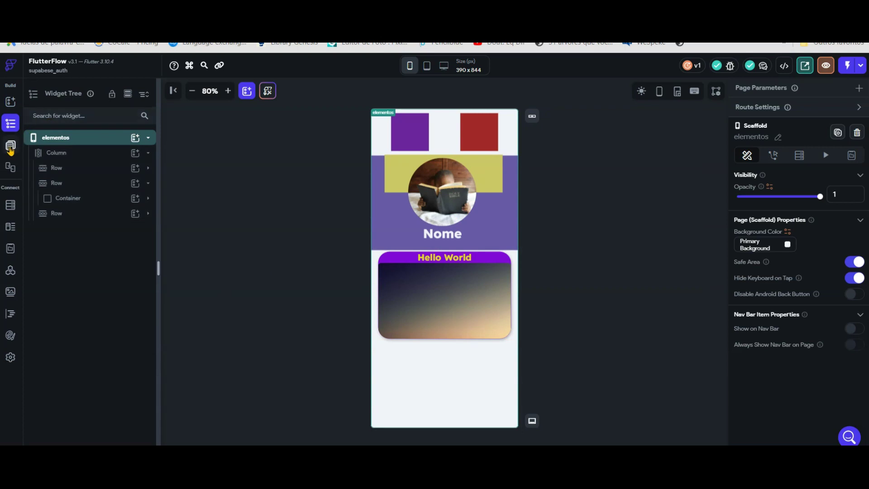
Create a new blank page named page02 in the project.
{"action": "left_click", "coordinate": [11, 145]}
{"action": "left_click", "coordinate": [123, 90]}
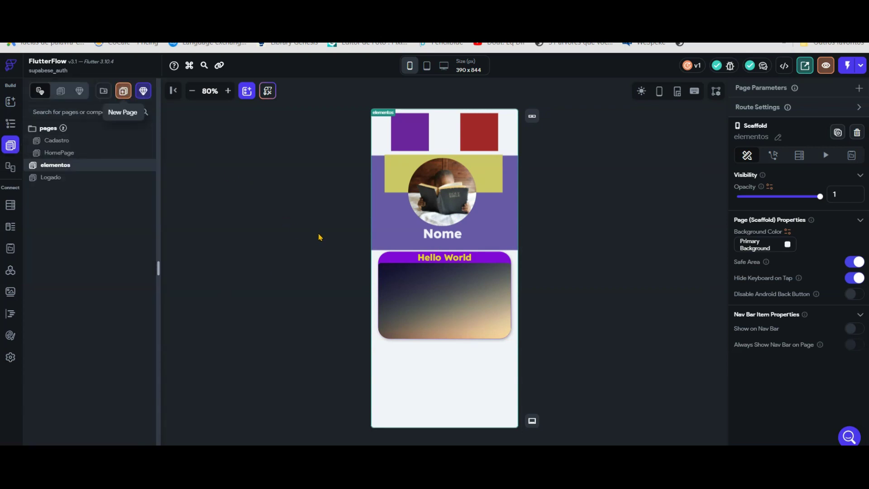
{"action": "type", "text": "pa"}
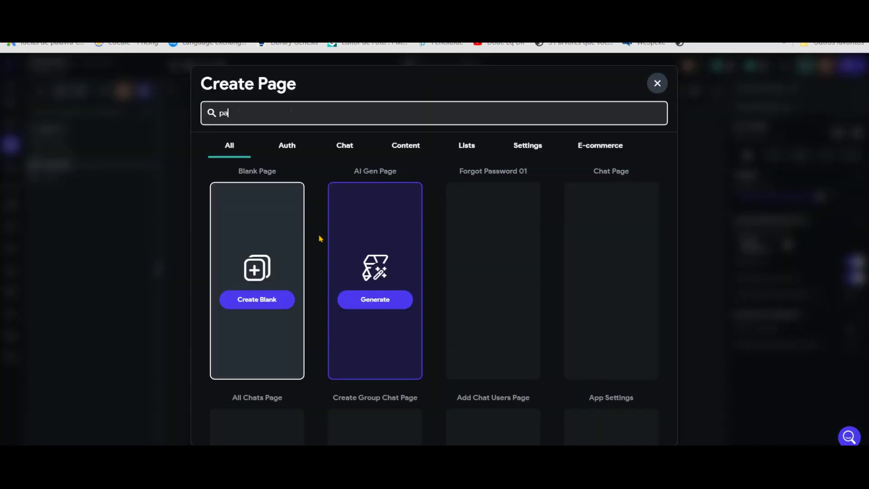
{"action": "type", "text": "ge02"}
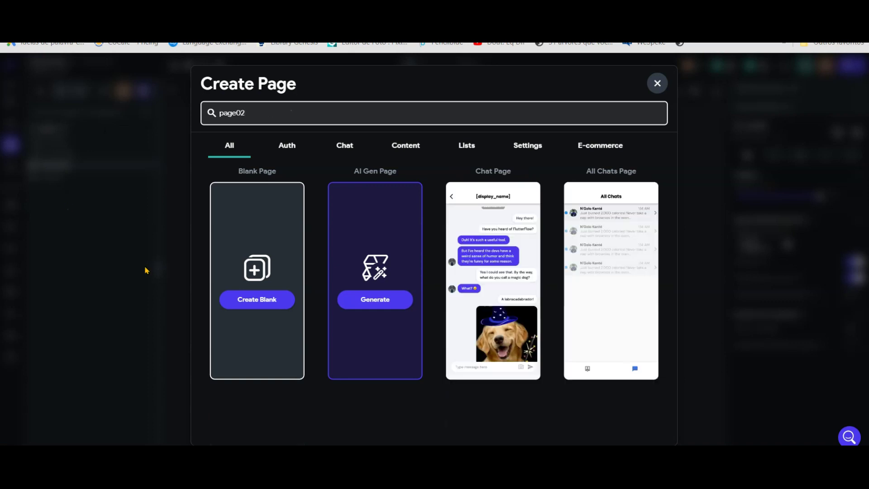
{"action": "left_click", "coordinate": [284, 300]}
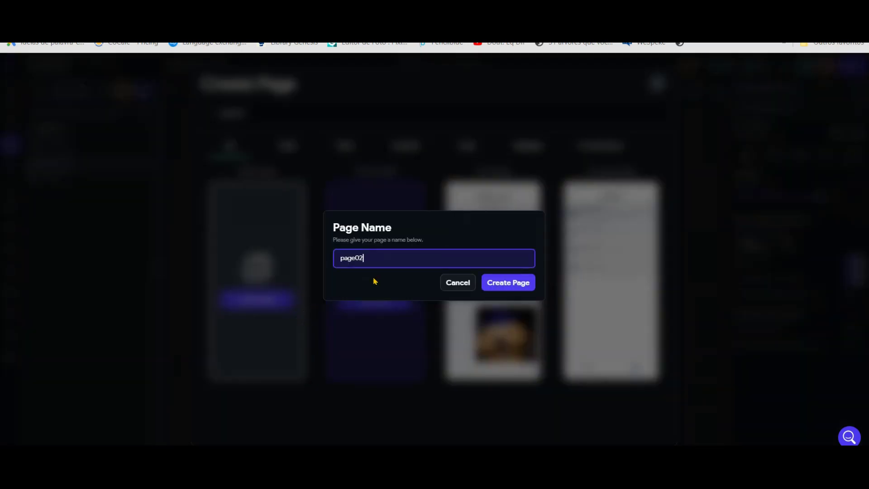
{"action": "left_click", "coordinate": [498, 283]}
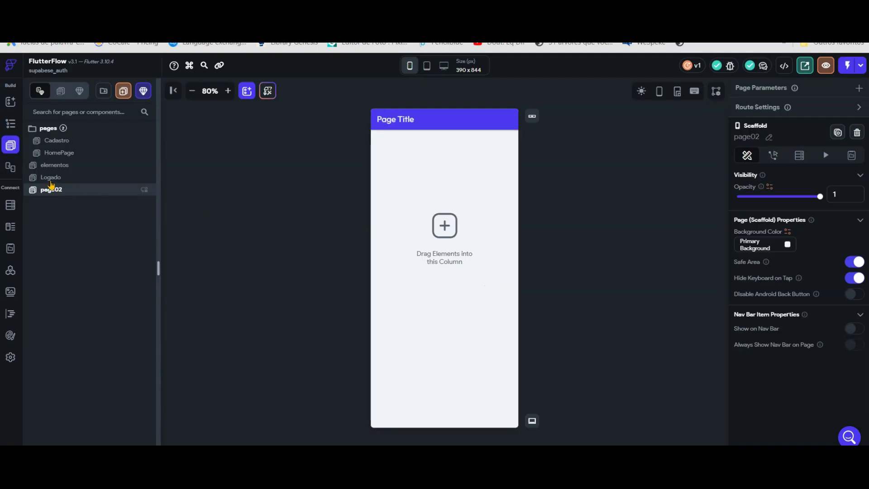
Add a ListView inside the Column of page02.
{"action": "left_click", "coordinate": [13, 127]}
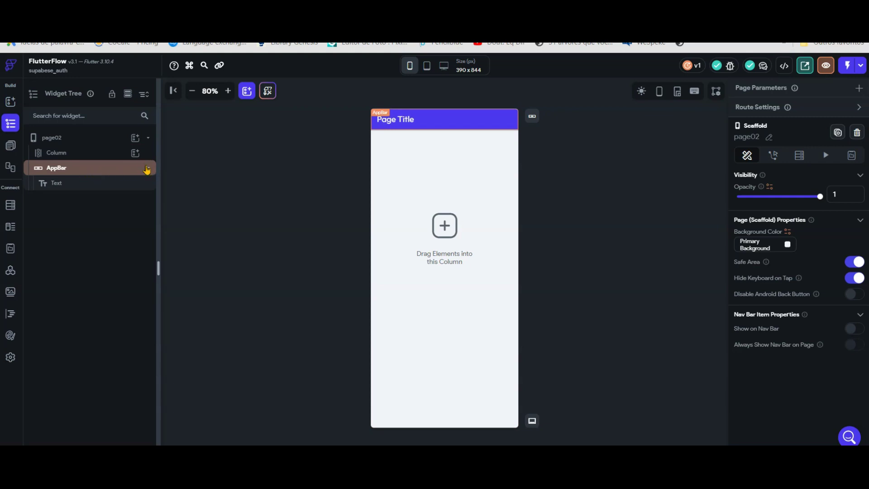
{"action": "left_click", "coordinate": [148, 170]}
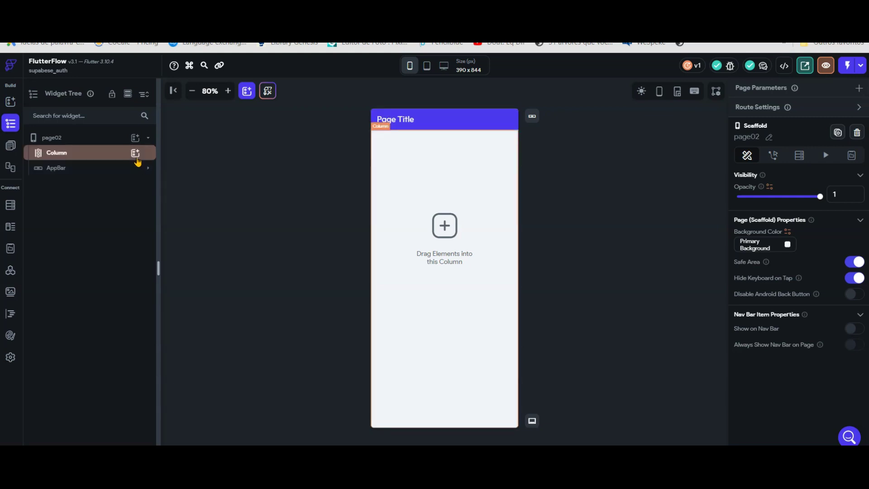
{"action": "left_click", "coordinate": [135, 154]}
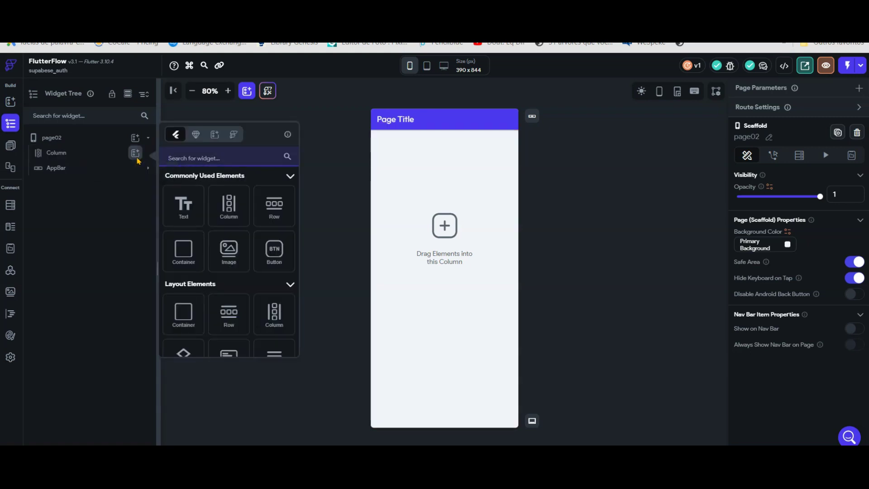
{"action": "scroll", "coordinate": [261, 269], "scroll_direction": "down", "scroll_amount": 5}
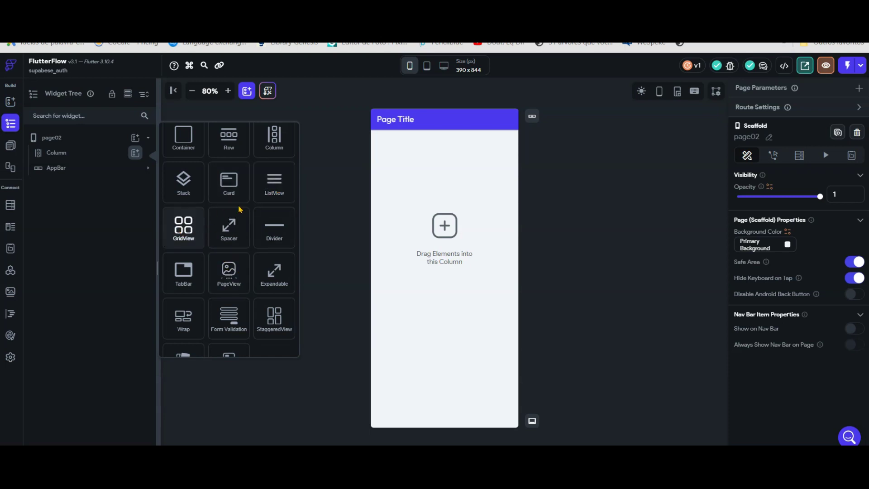
{"action": "left_click", "coordinate": [274, 191]}
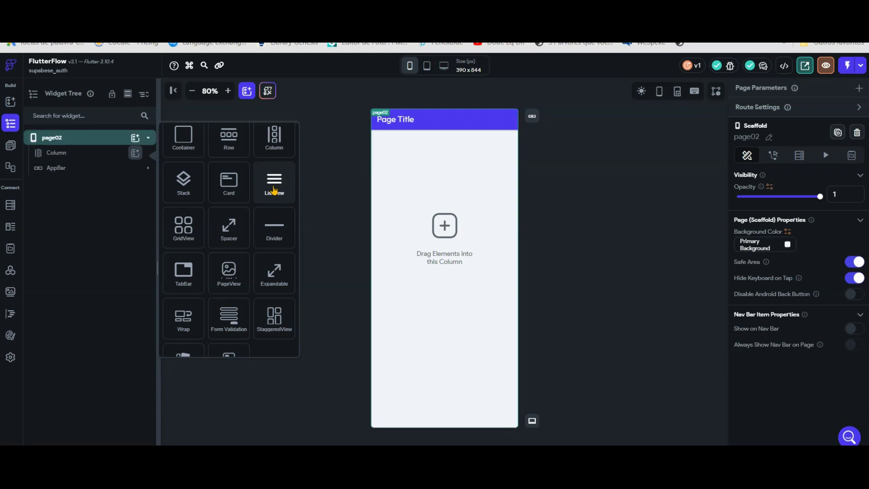
{"action": "left_click", "coordinate": [274, 191]}
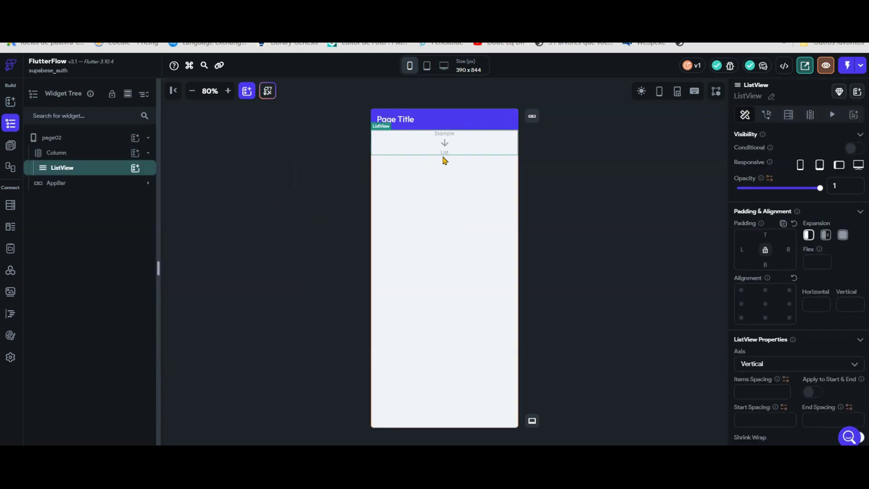
{"action": "scroll", "coordinate": [803, 320], "scroll_direction": "down", "scroll_amount": 1}
{"action": "scroll", "coordinate": [797, 319], "scroll_direction": "up", "scroll_amount": 1}
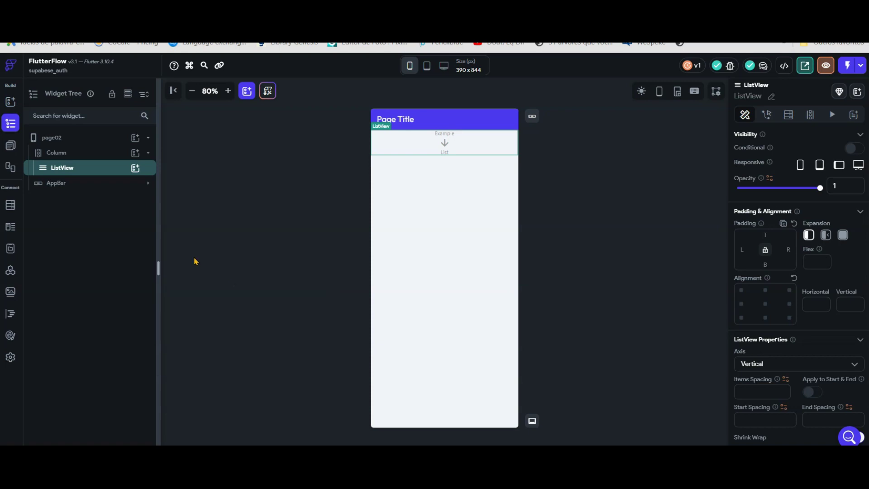
Add a Card as a child of the ListView.
{"action": "left_click", "coordinate": [136, 169]}
{"action": "scroll", "coordinate": [233, 256], "scroll_direction": "down", "scroll_amount": 2}
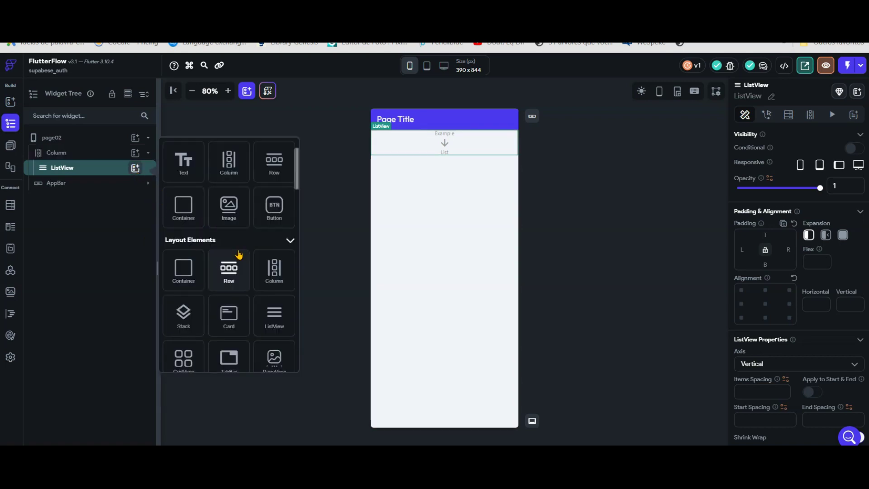
{"action": "scroll", "coordinate": [234, 256], "scroll_direction": "down", "scroll_amount": 2}
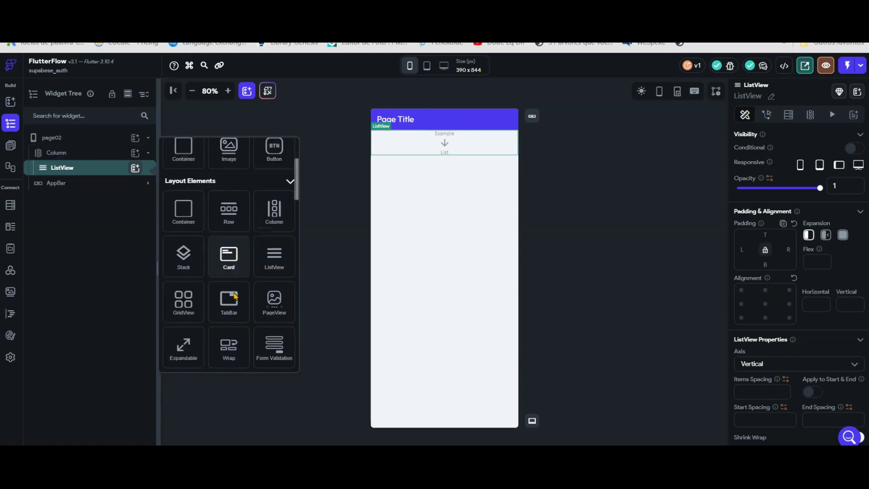
{"action": "left_click", "coordinate": [229, 254]}
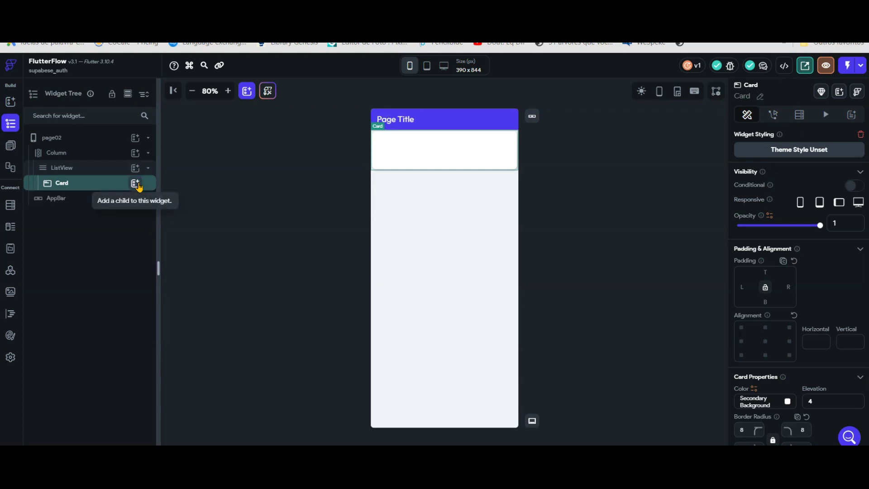
Add a Row inside the Card and place a Text widget in that Row.
{"action": "left_click", "coordinate": [135, 183]}
{"action": "left_click", "coordinate": [273, 237]}
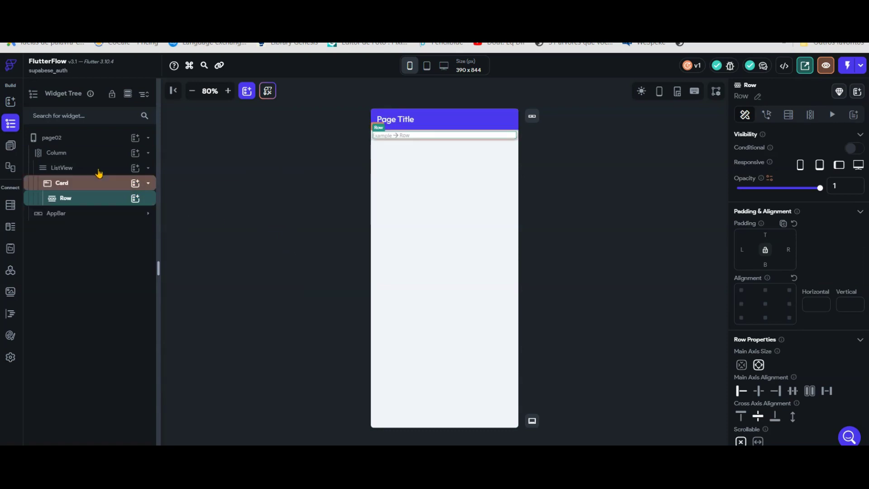
{"action": "left_click", "coordinate": [134, 200]}
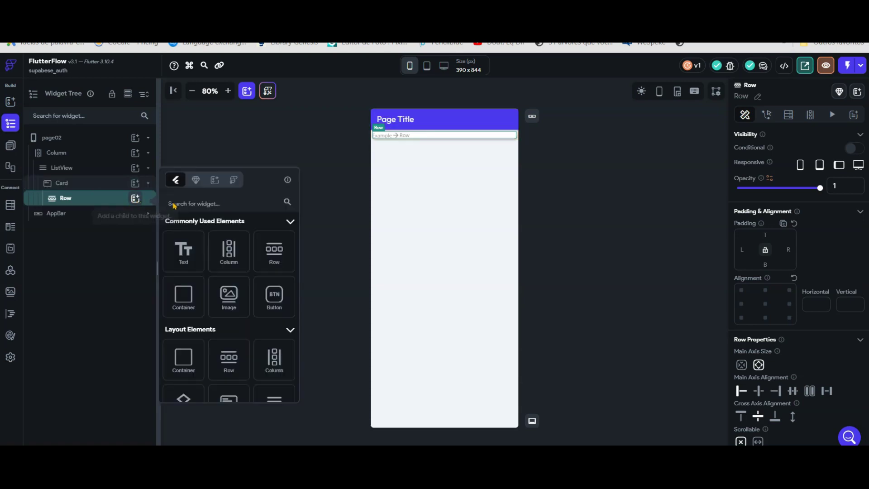
{"action": "left_click", "coordinate": [181, 248]}
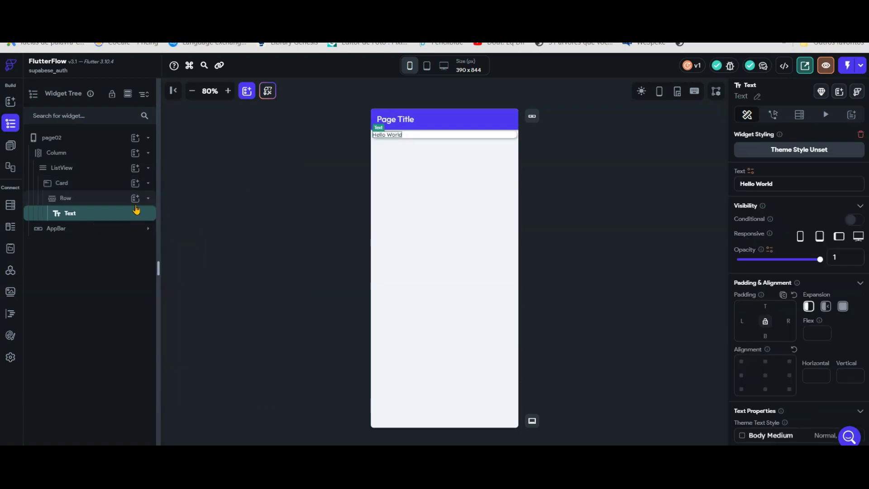
Add an Image to the Row after the Text widget and set its height to 100 px.
{"action": "left_click", "coordinate": [136, 201]}
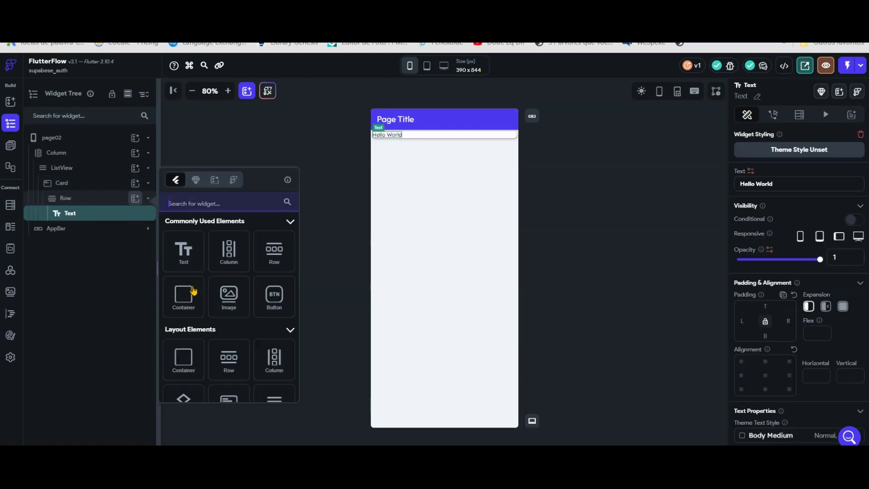
{"action": "left_click", "coordinate": [524, 186]}
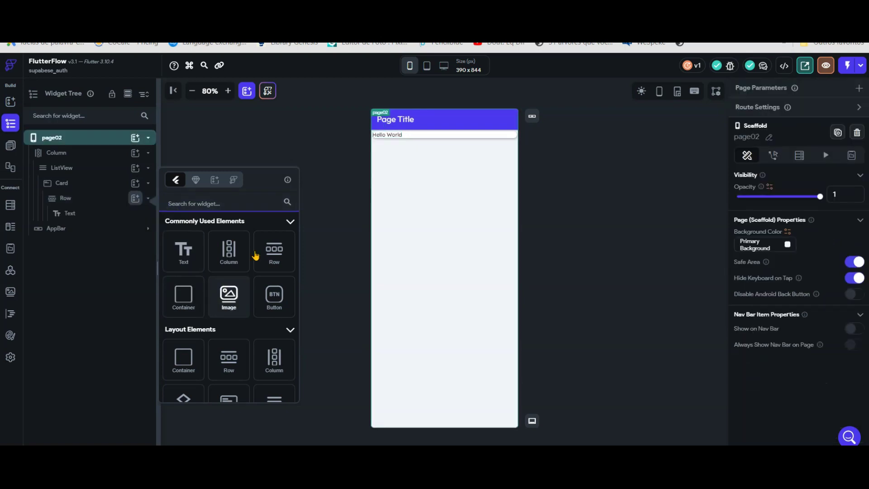
{"action": "left_click_drag", "start_coordinate": [520, 177], "coordinate": [471, 135]}
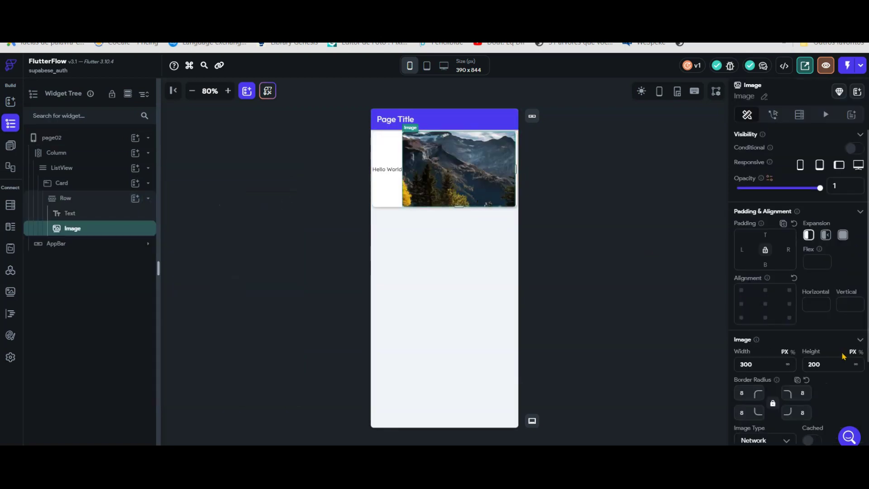
{"action": "double_click", "coordinate": [836, 366]}
{"action": "type", "text": "100"}
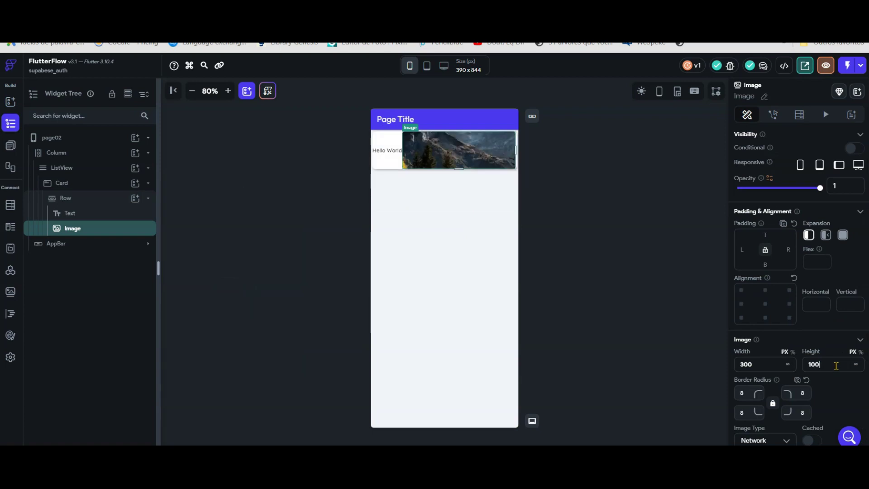
Change the Row's Text widget content to "Item 01".
{"action": "left_click", "coordinate": [397, 153]}
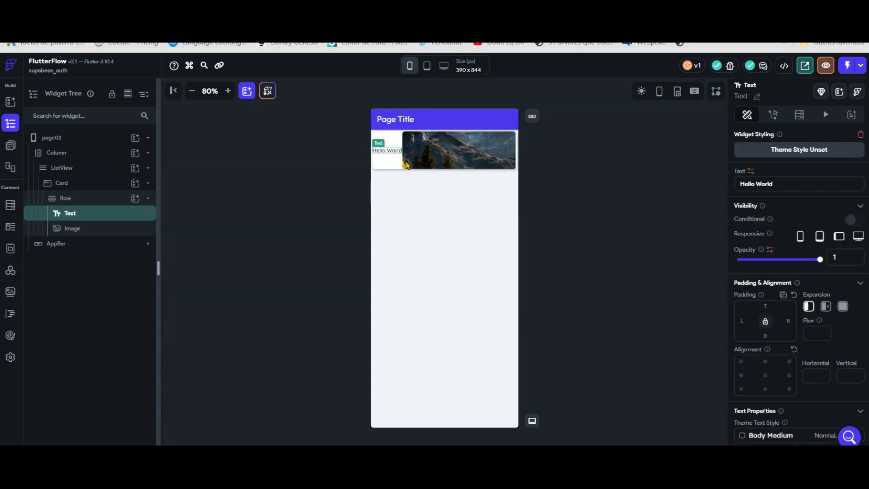
{"action": "triple_click", "coordinate": [791, 182]}
{"action": "type", "text": "tem"}
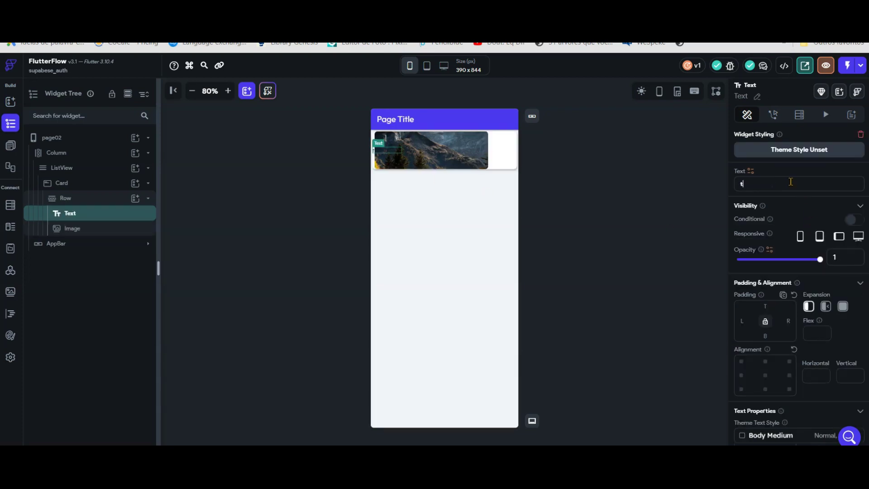
{"action": "key", "text": "BackSpace"}
{"action": "key", "text": "BackSpace"}
{"action": "key", "text": "BackSpace"}
{"action": "type", "text": "Item 01"}
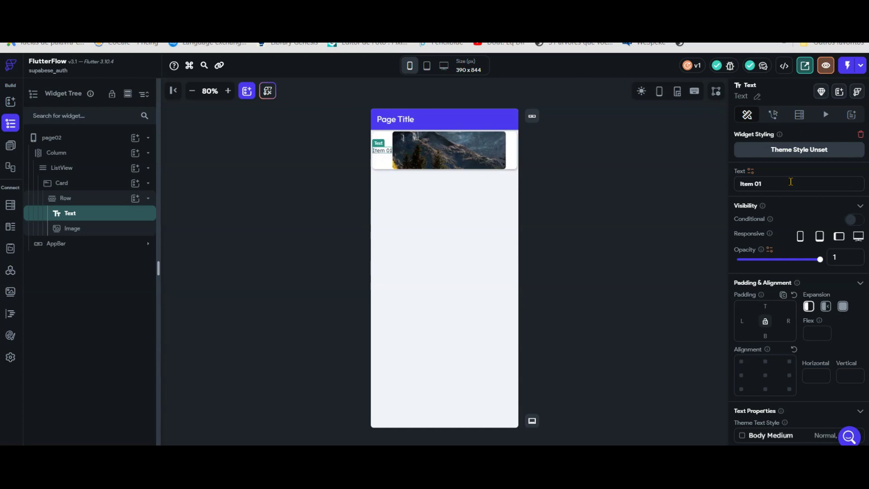
Change the Row's main axis alignment to space out its text and image, and collapse the Row and Card in the widget tree.
{"action": "left_click", "coordinate": [111, 198]}
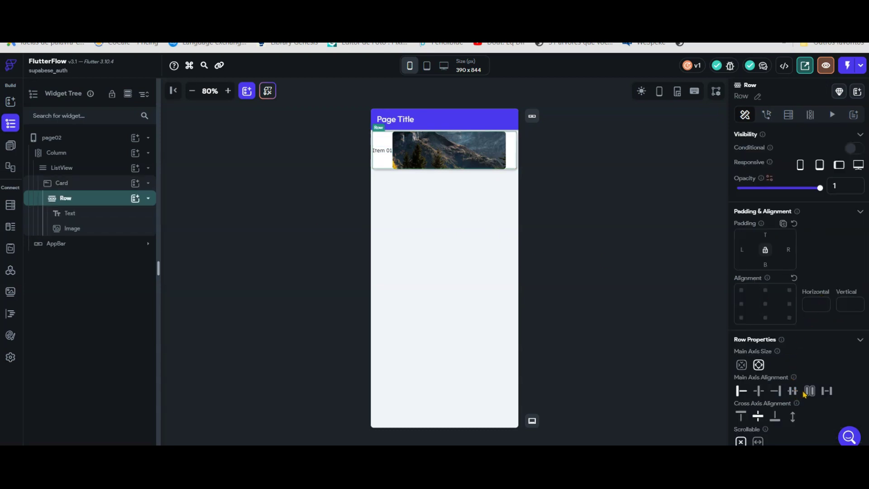
{"action": "left_click", "coordinate": [810, 392]}
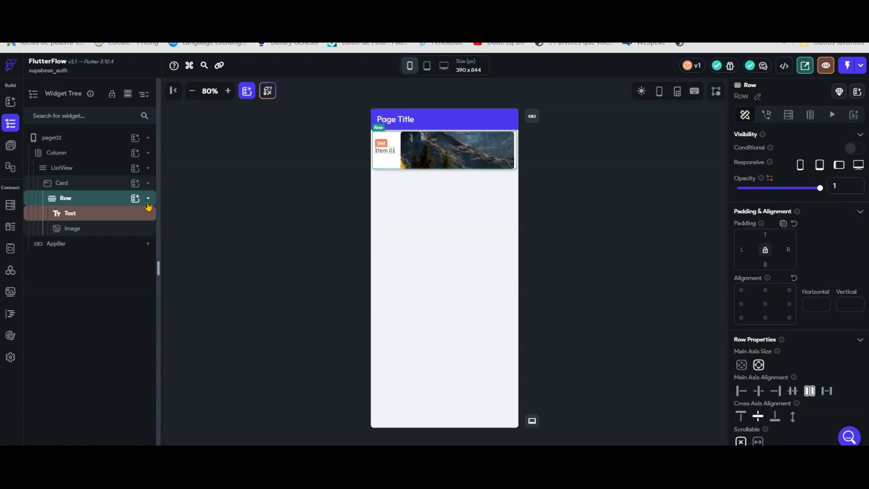
{"action": "left_click", "coordinate": [149, 199]}
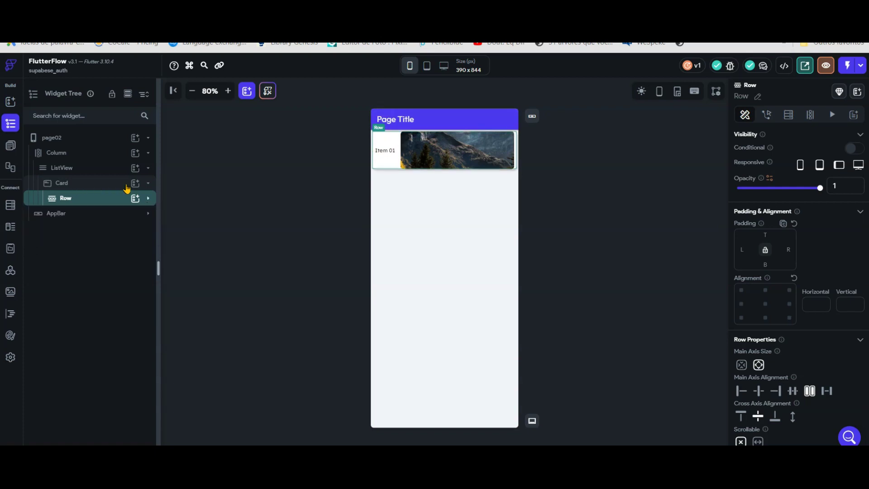
{"action": "left_click", "coordinate": [148, 184]}
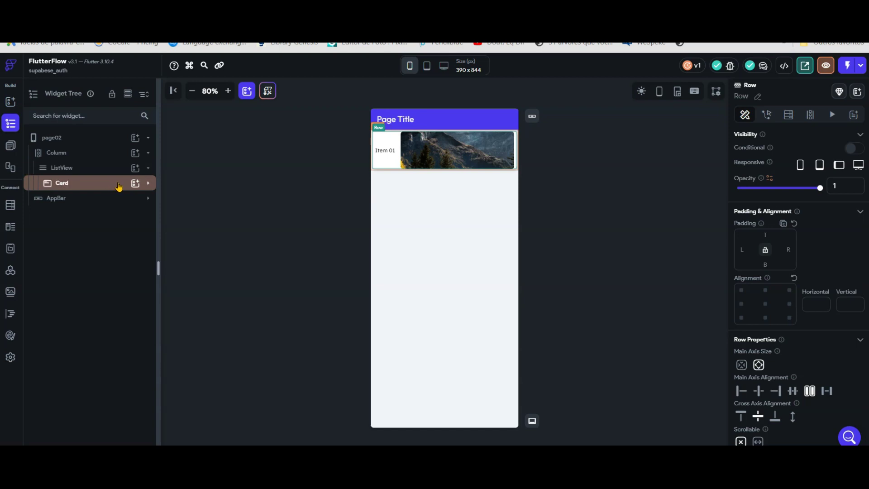
Review the Card's nested Row, Text and Image in the widget tree.
{"action": "left_click", "coordinate": [148, 184]}
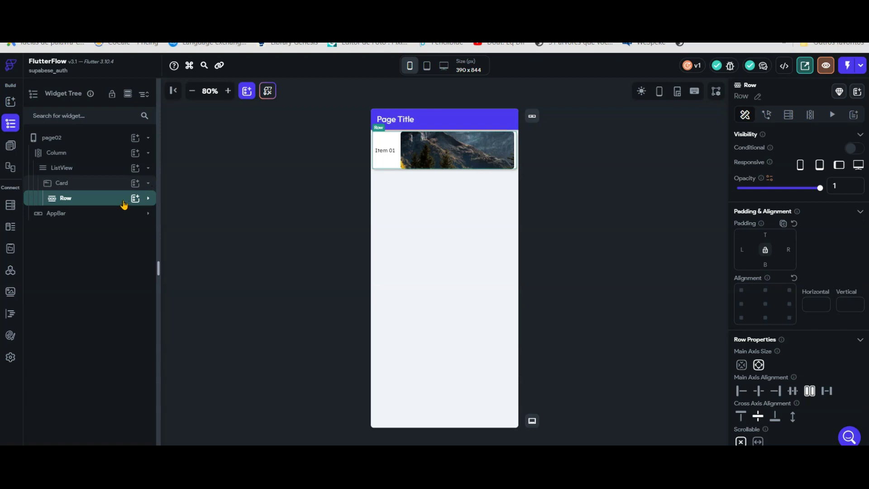
{"action": "left_click", "coordinate": [149, 199]}
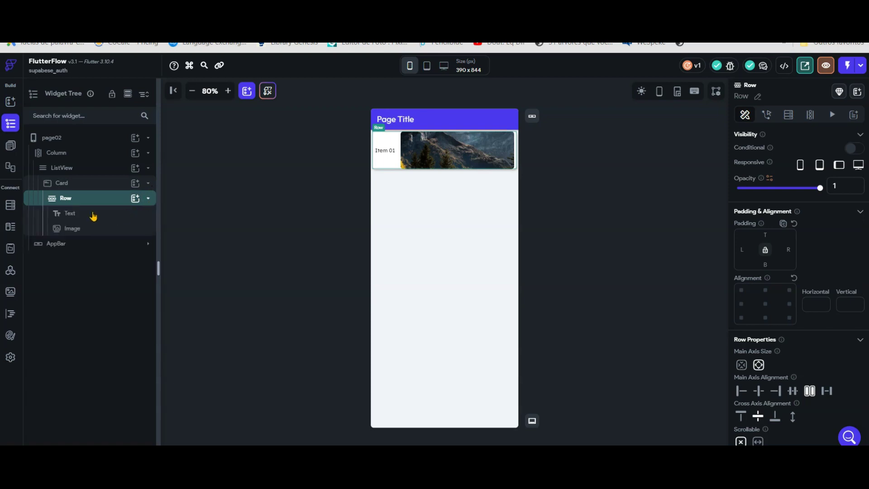
{"action": "left_click", "coordinate": [149, 199]}
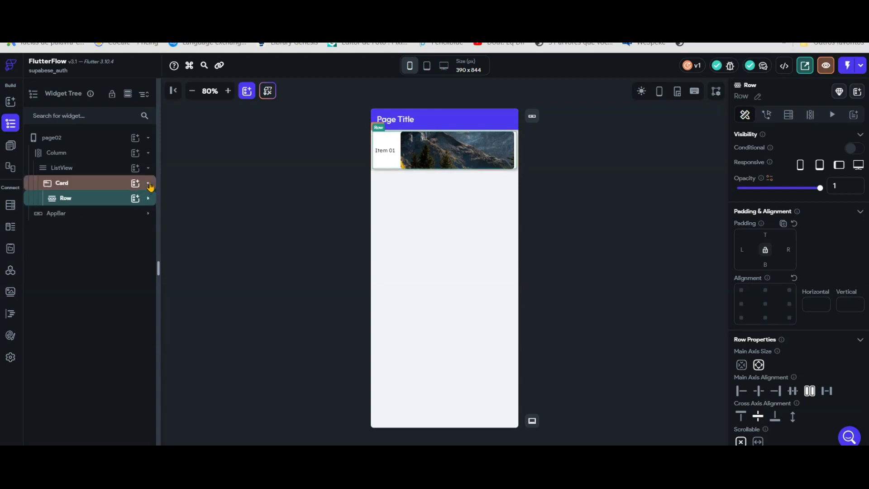
{"action": "left_click", "coordinate": [148, 183]}
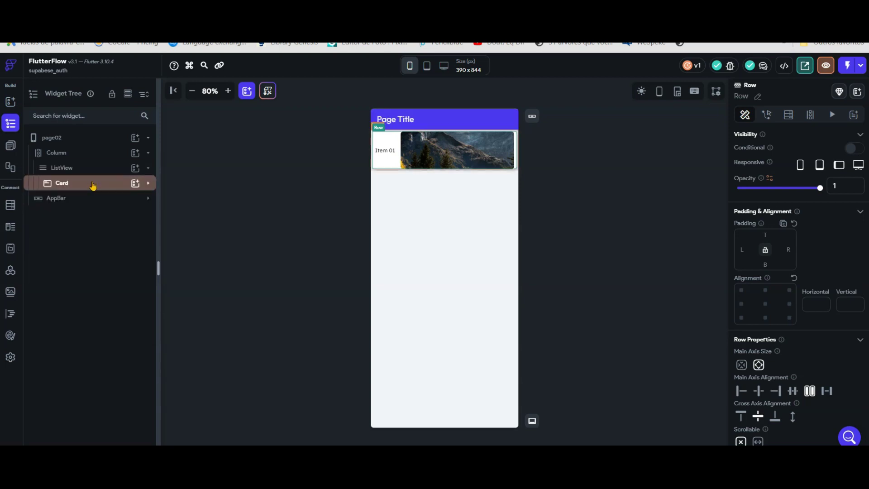
Duplicate the Card three times within the ListView to make a list of four cards.
{"action": "right_click", "coordinate": [92, 186]}
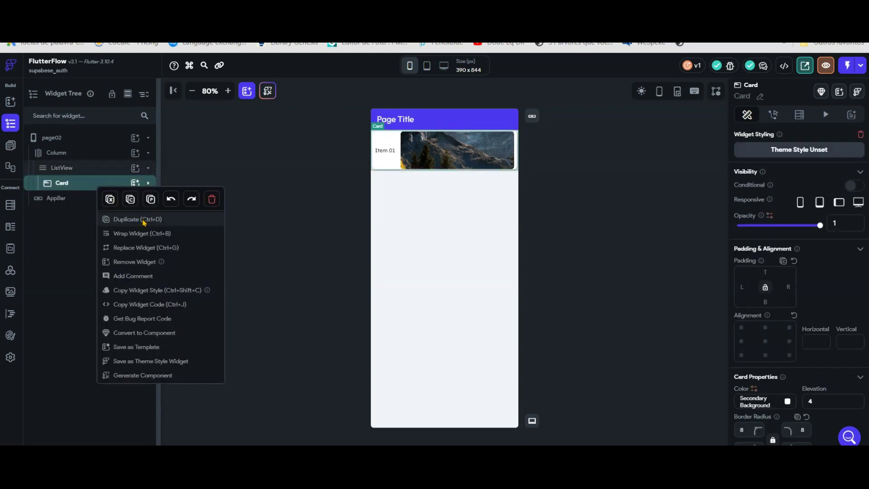
{"action": "left_click", "coordinate": [143, 223]}
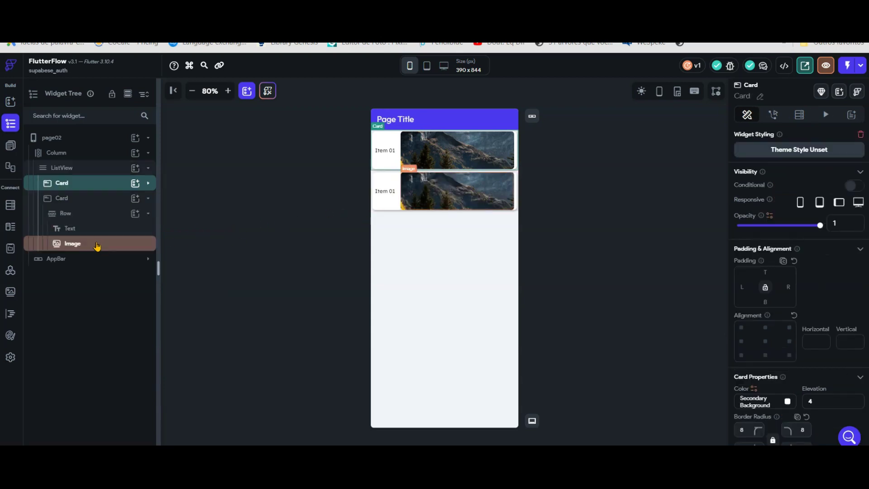
{"action": "left_click", "coordinate": [92, 200]}
{"action": "right_click", "coordinate": [96, 201]}
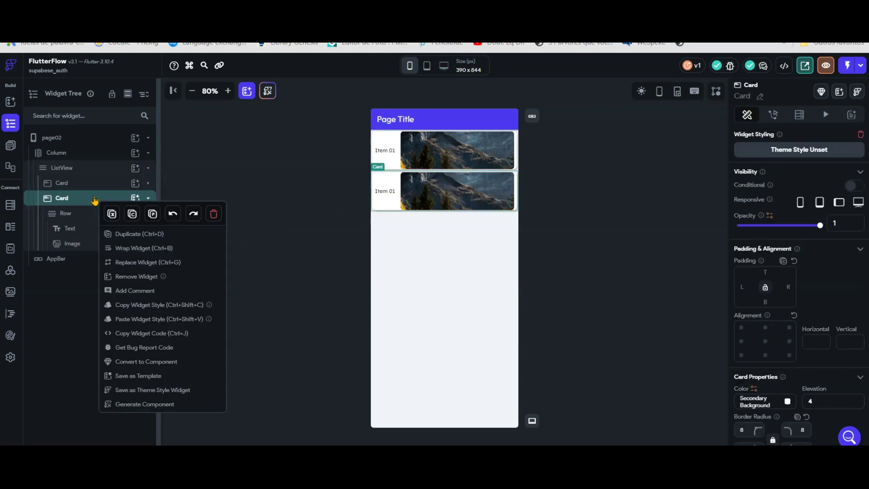
{"action": "left_click", "coordinate": [141, 234]}
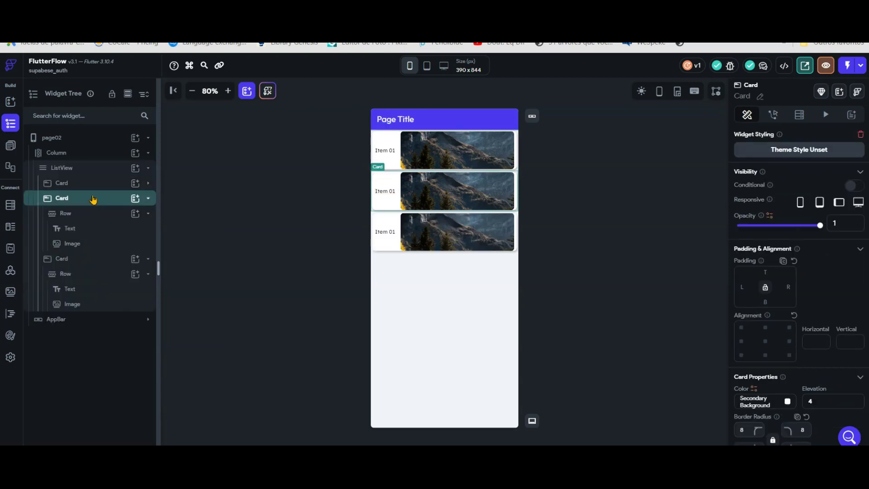
{"action": "right_click", "coordinate": [95, 201]}
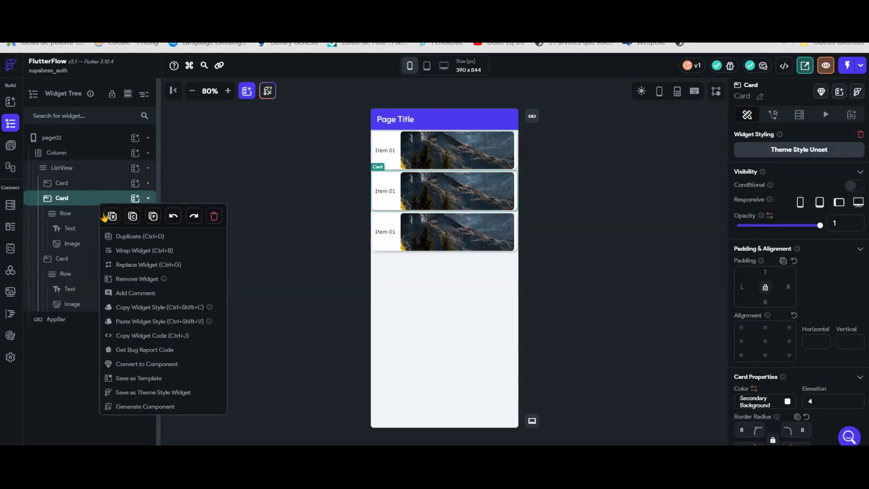
{"action": "left_click", "coordinate": [135, 237]}
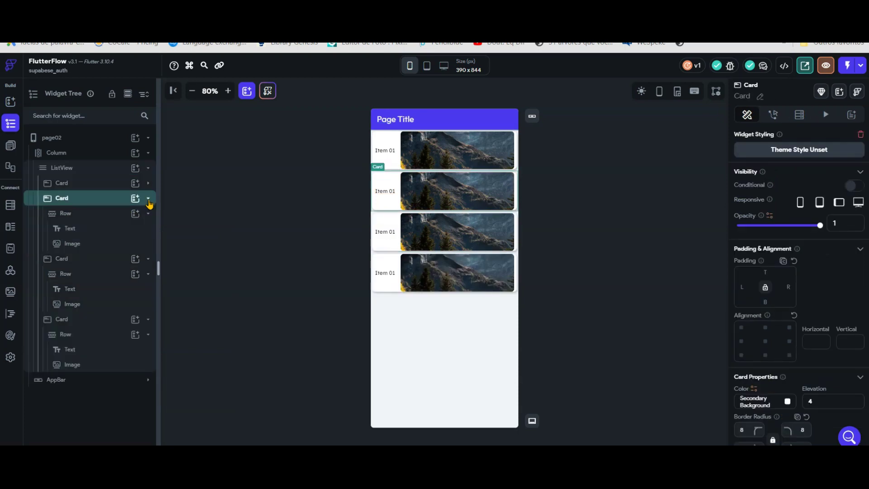
Collapse the three duplicated Cards under the ListView in the widget tree.
{"action": "left_click", "coordinate": [149, 199]}
{"action": "left_click", "coordinate": [148, 214]}
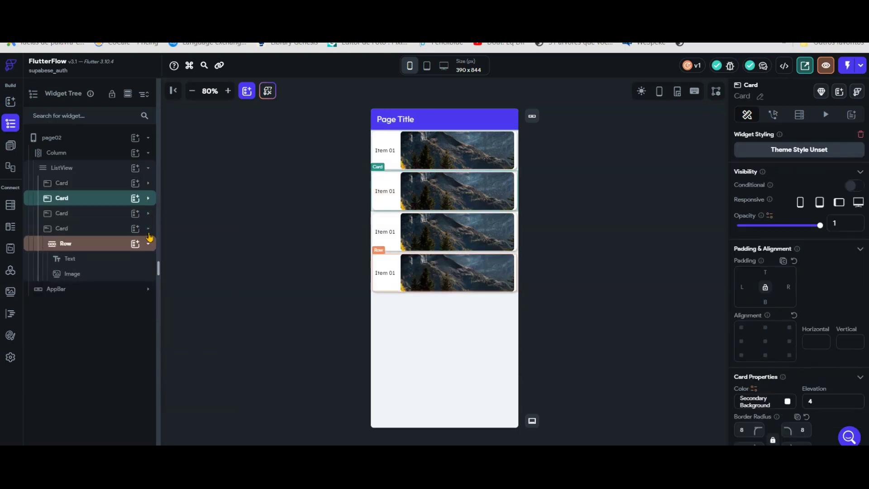
{"action": "left_click", "coordinate": [148, 229]}
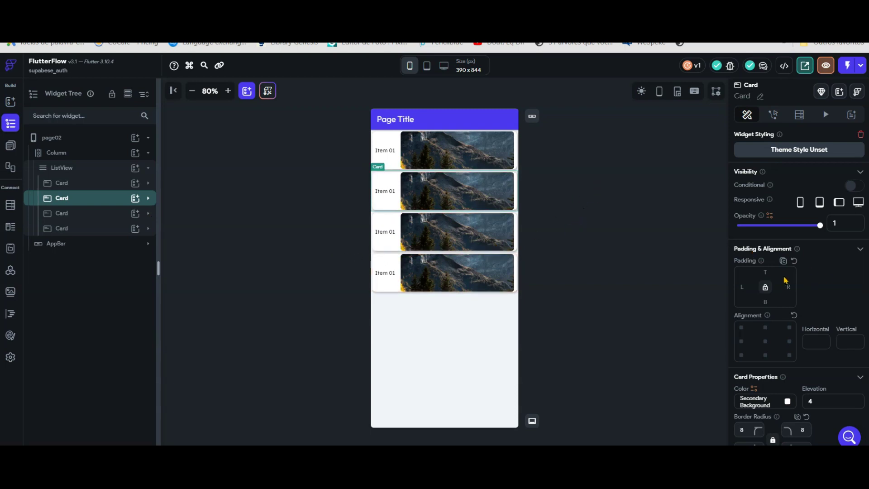
{"action": "scroll", "coordinate": [785, 280], "scroll_direction": "down", "scroll_amount": 1}
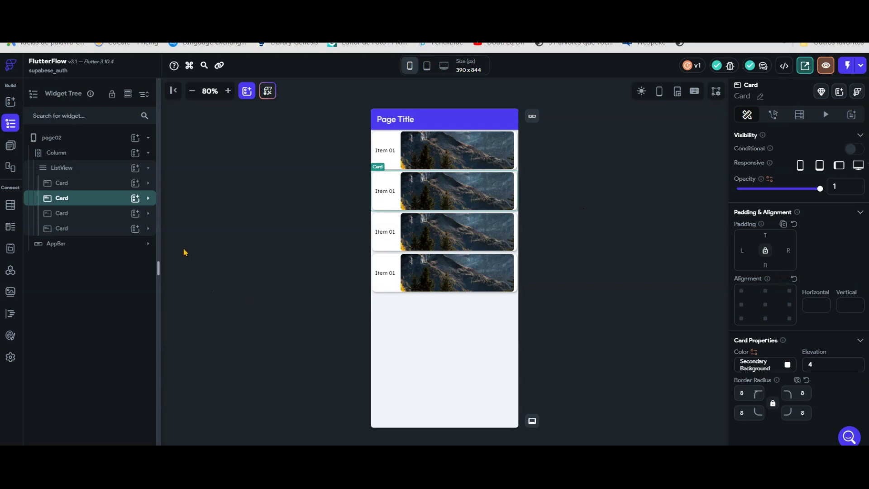
Examine the ListView's axis options and other properties, keeping its axis set to Vertical.
{"action": "left_click", "coordinate": [96, 174]}
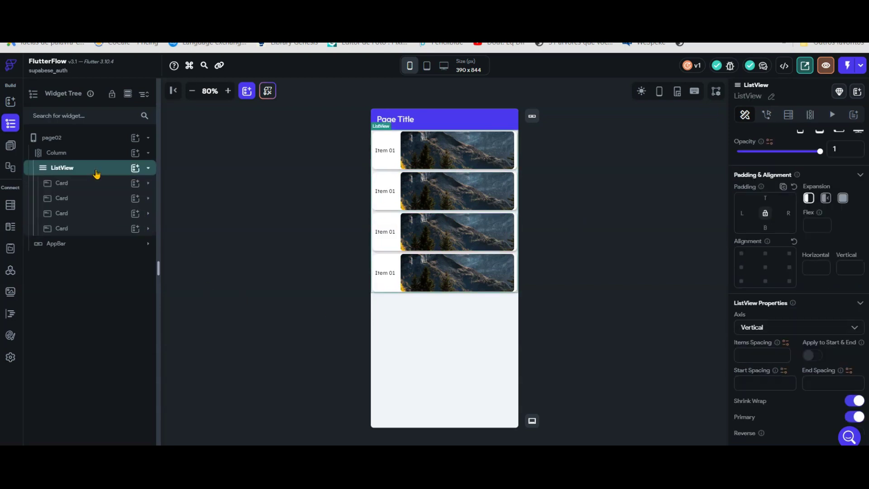
{"action": "scroll", "coordinate": [815, 286], "scroll_direction": "down", "scroll_amount": 1}
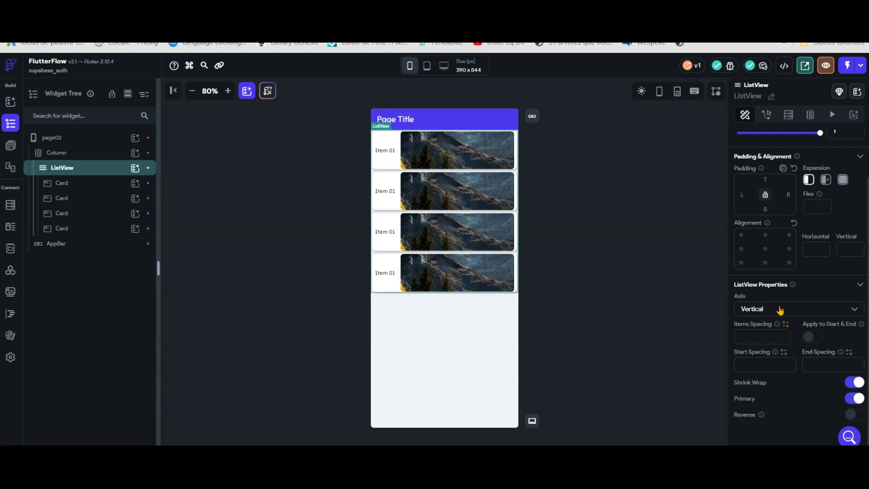
{"action": "left_click", "coordinate": [781, 310]}
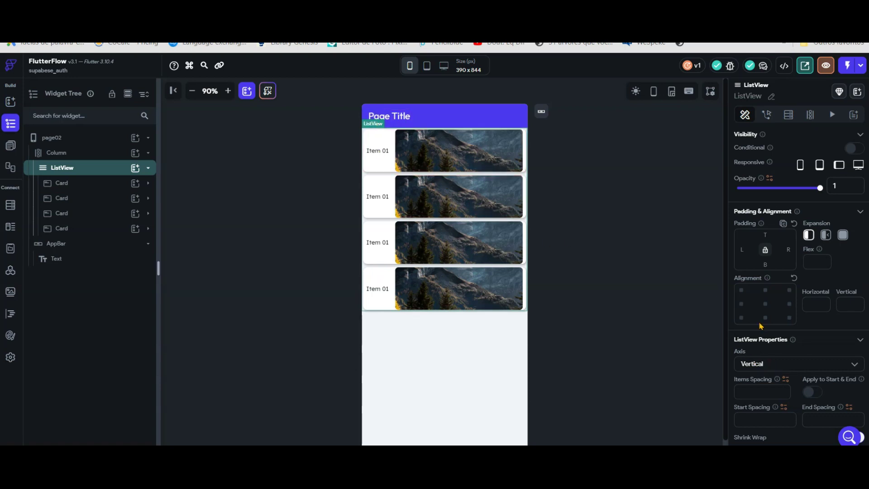
{"action": "left_click", "coordinate": [794, 365]}
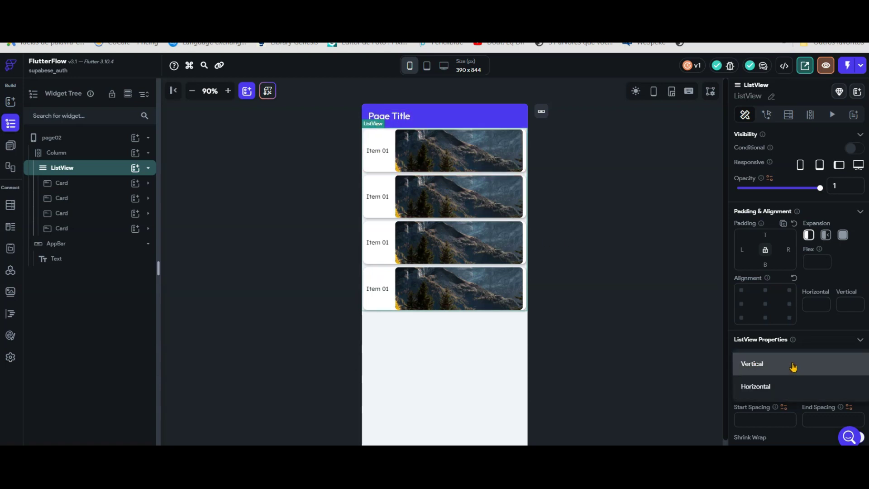
{"action": "left_click", "coordinate": [793, 366]}
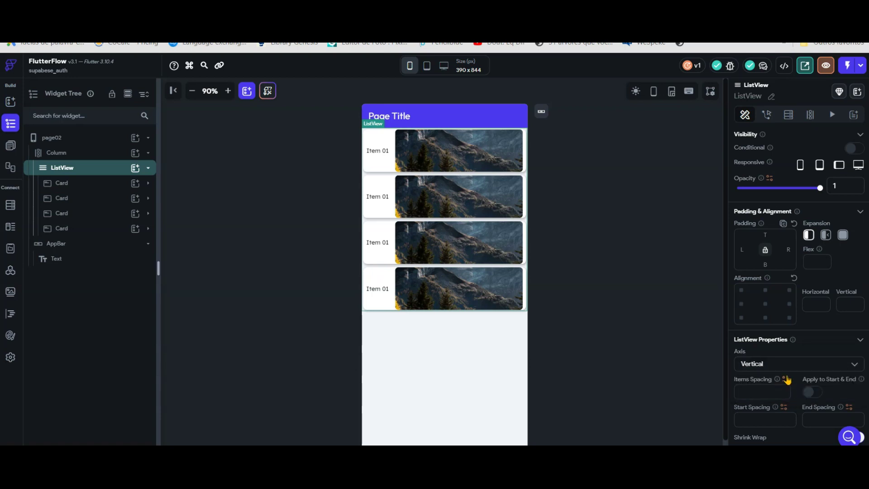
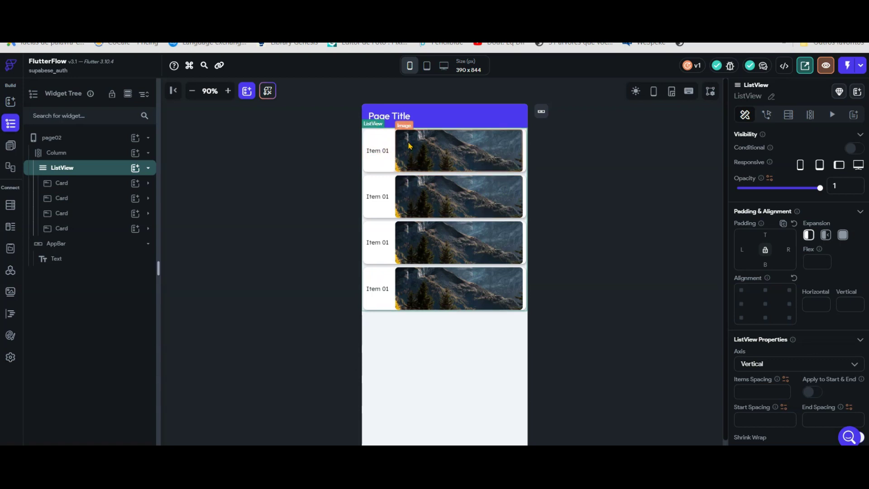
{"action": "scroll", "coordinate": [777, 291], "scroll_direction": "down", "scroll_amount": 1}
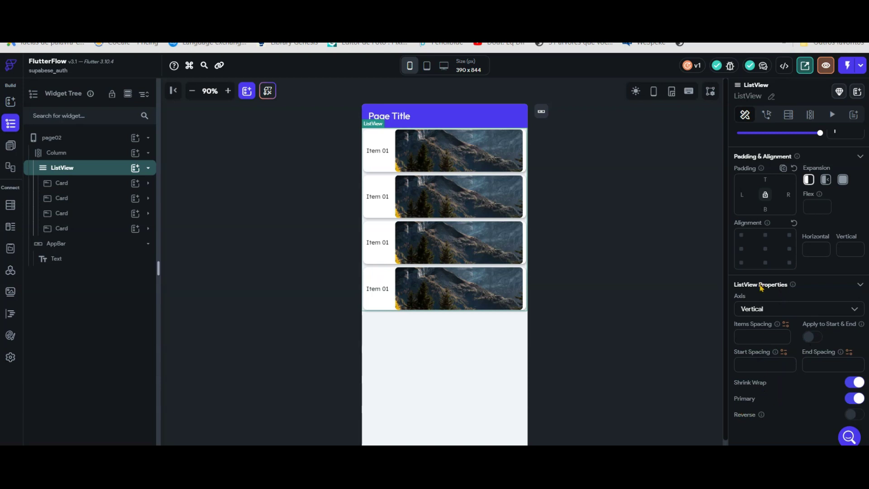
{"action": "scroll", "coordinate": [761, 288], "scroll_direction": "up", "scroll_amount": 1}
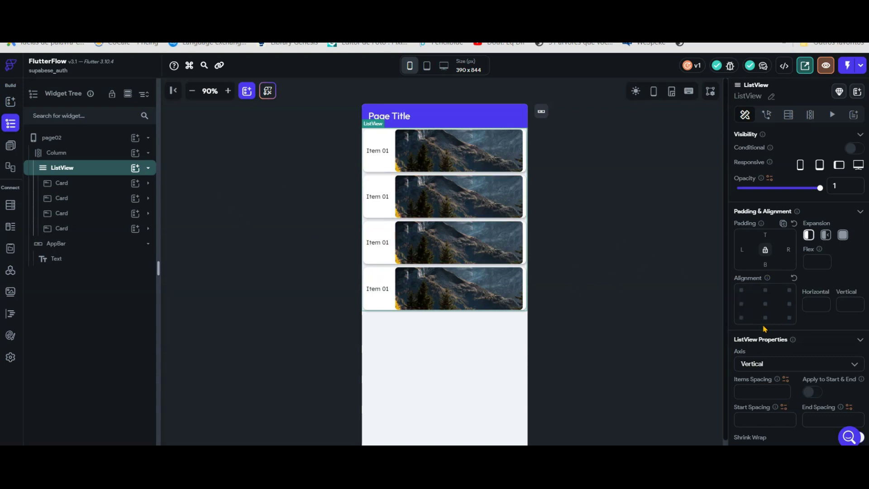
{"action": "scroll", "coordinate": [795, 330], "scroll_direction": "down", "scroll_amount": 1}
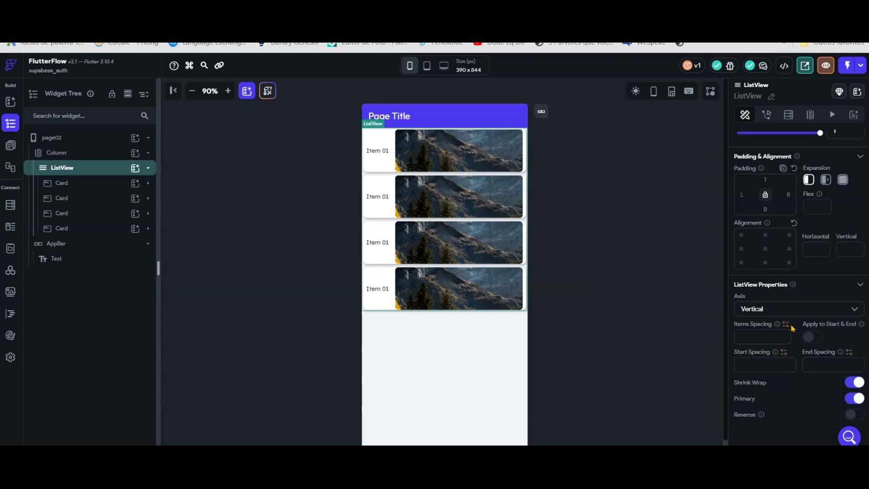
{"action": "scroll", "coordinate": [792, 328], "scroll_direction": "up", "scroll_amount": 1}
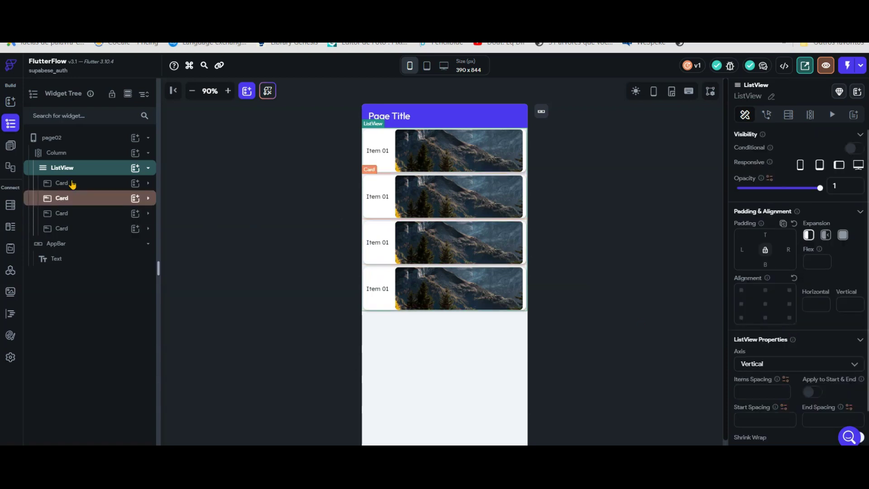
Examine the first Card's properties and the variable sources for its Text widget, and collapse the ListView in the widget tree.
{"action": "left_click", "coordinate": [72, 183]}
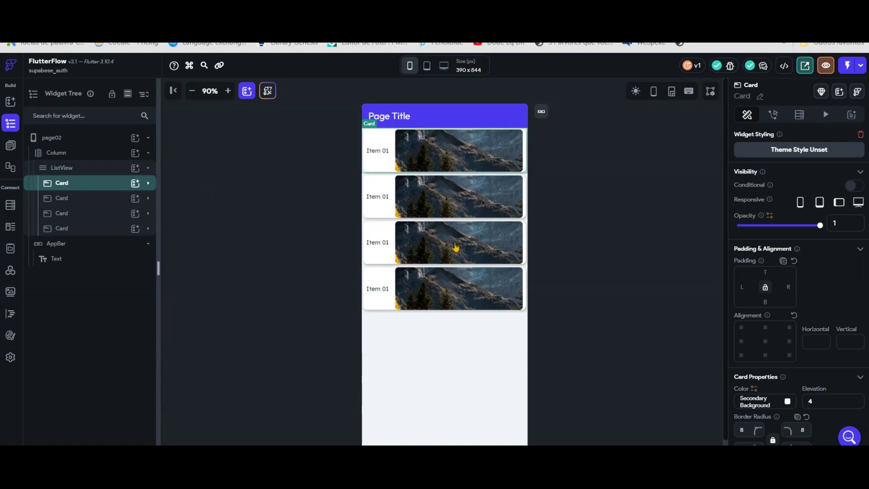
{"action": "scroll", "coordinate": [809, 273], "scroll_direction": "down", "scroll_amount": 2}
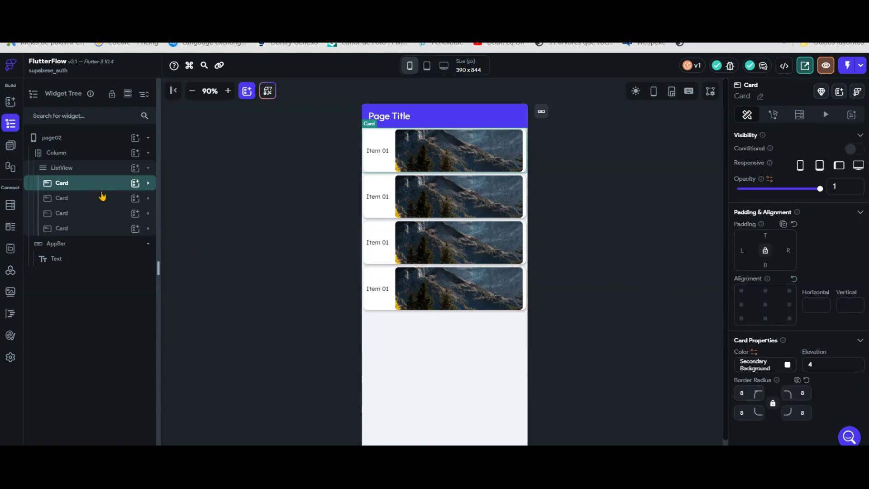
{"action": "left_click", "coordinate": [148, 183]}
{"action": "left_click", "coordinate": [90, 214]}
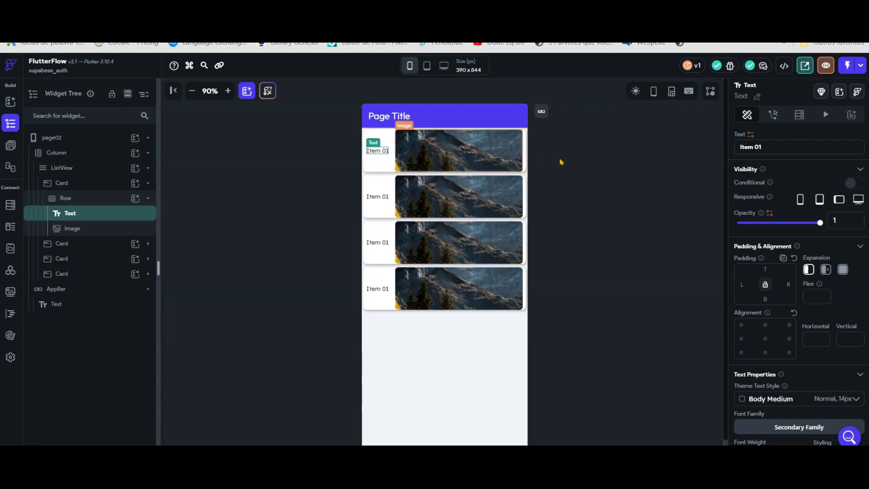
{"action": "left_click", "coordinate": [750, 134]}
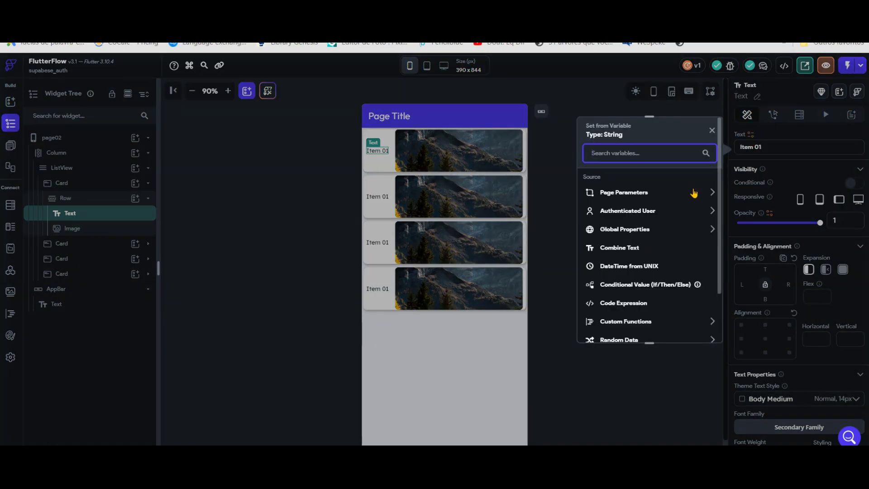
{"action": "left_click", "coordinate": [570, 299]}
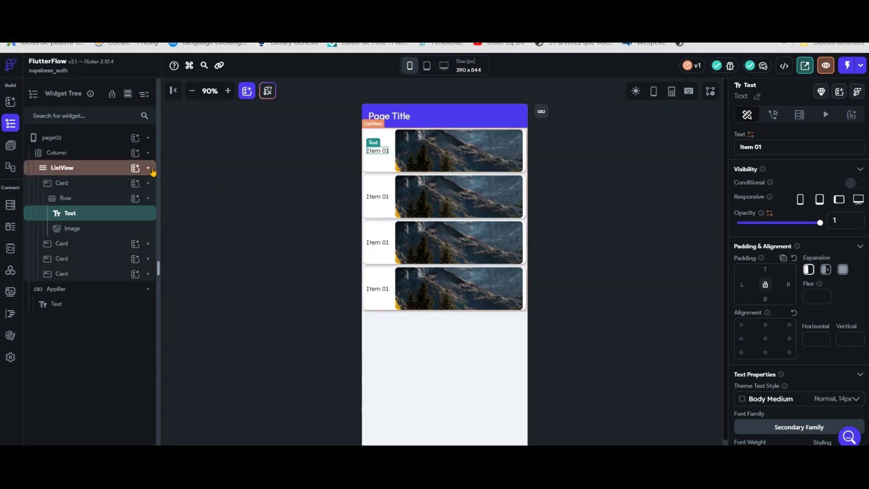
{"action": "left_click", "coordinate": [148, 169]}
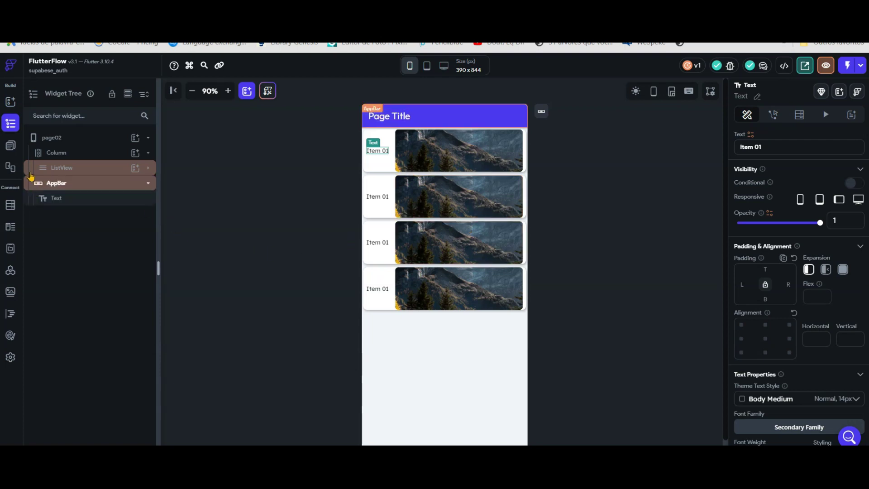
Create a new blank page named page03.
{"action": "left_click", "coordinate": [11, 146]}
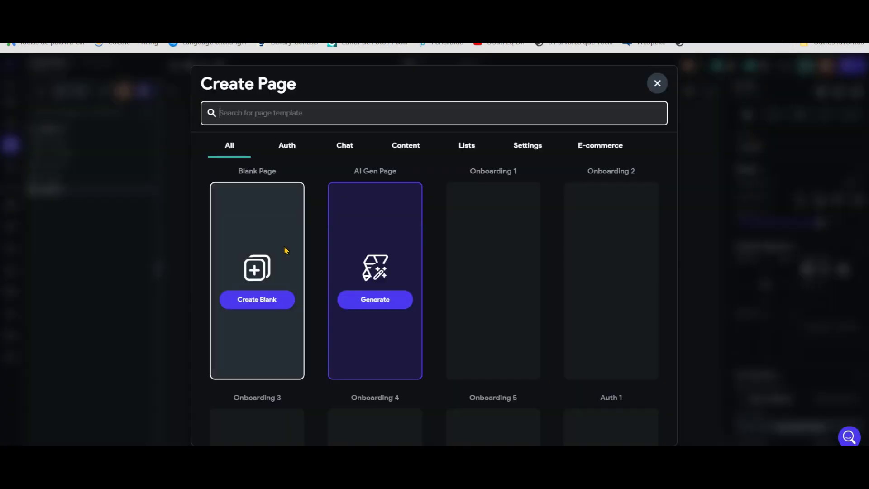
{"action": "left_click", "coordinate": [253, 300]}
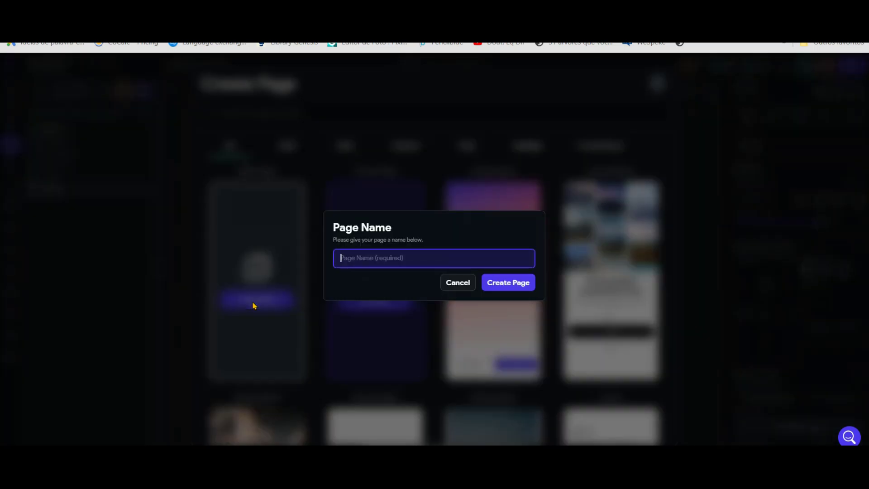
{"action": "type", "text": "page03"}
{"action": "key", "text": "Return"}
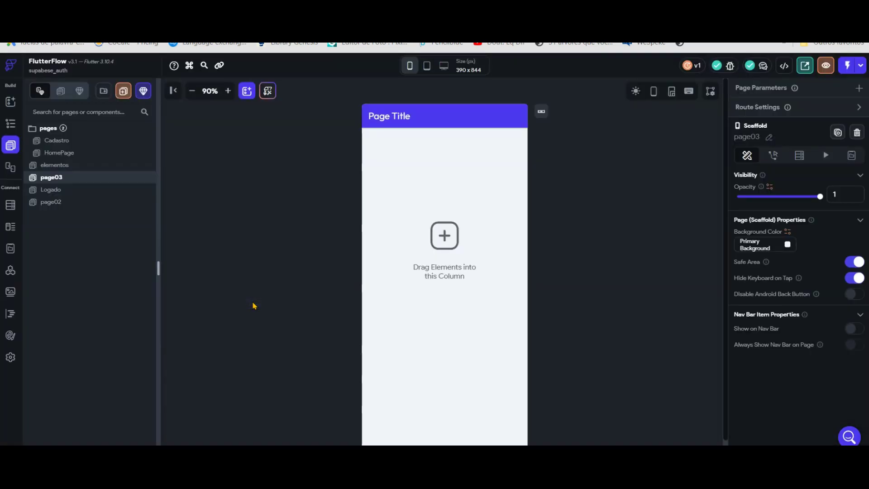
Delete the AppBar from page03, leaving only its Column in the widget tree.
{"action": "left_click", "coordinate": [10, 123]}
{"action": "left_click", "coordinate": [126, 169]}
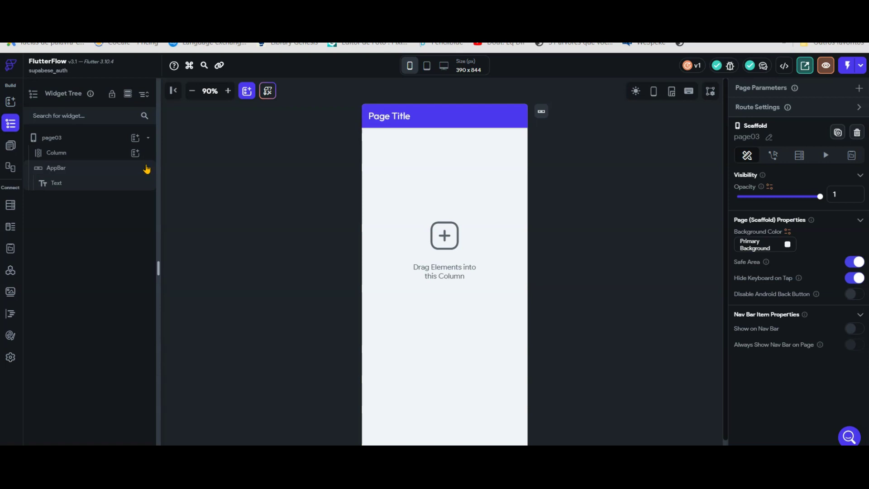
{"action": "left_click", "coordinate": [147, 169]}
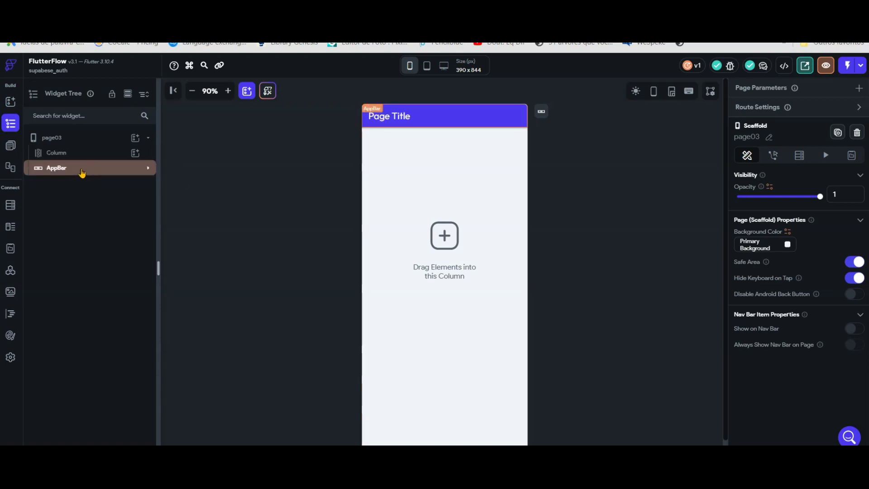
{"action": "left_click", "coordinate": [86, 170]}
{"action": "key", "text": "Delete"}
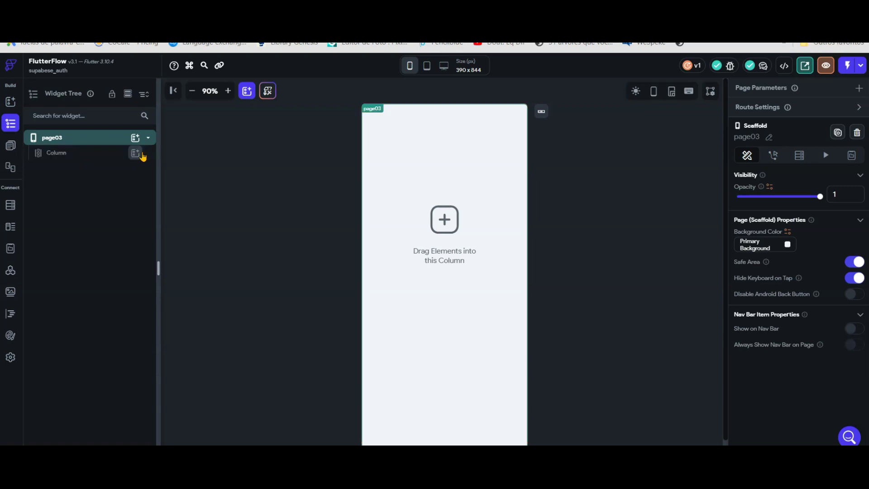
Add a GridView inside page03's Column, keeping its axis set to Vertical.
{"action": "left_click", "coordinate": [142, 155]}
{"action": "scroll", "coordinate": [266, 260], "scroll_direction": "down", "scroll_amount": 3}
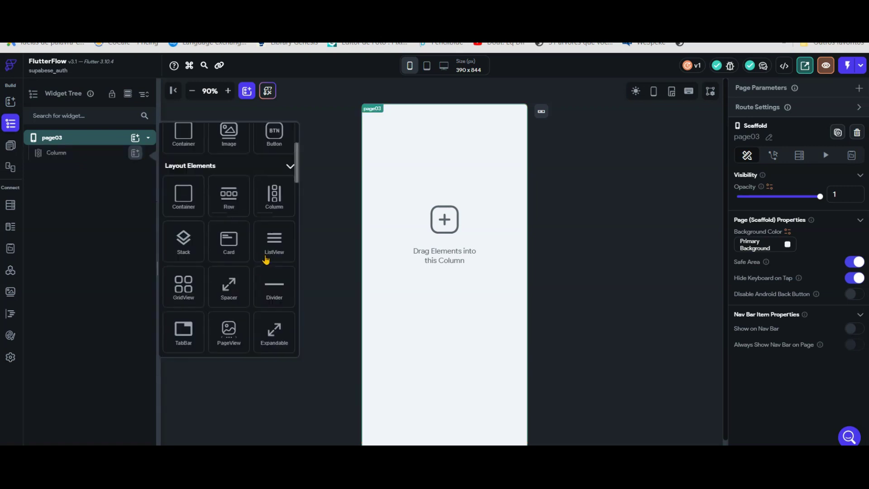
{"action": "scroll", "coordinate": [266, 259], "scroll_direction": "down", "scroll_amount": 2}
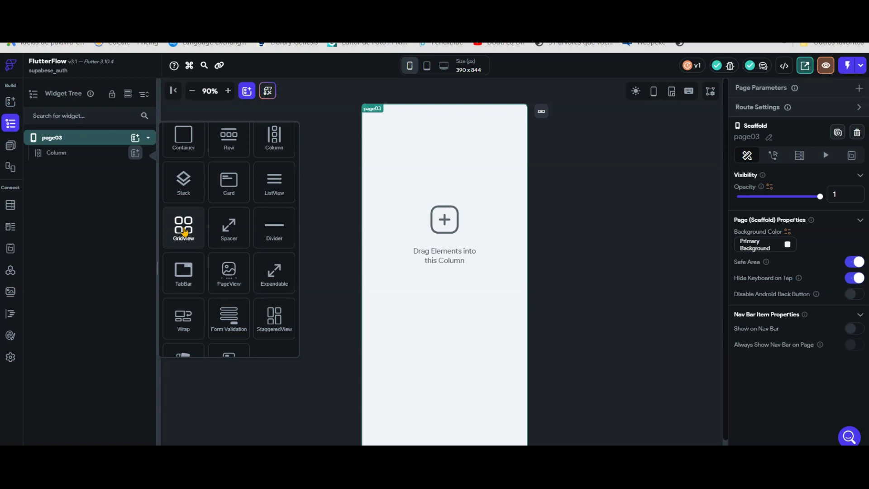
{"action": "left_click", "coordinate": [184, 232]}
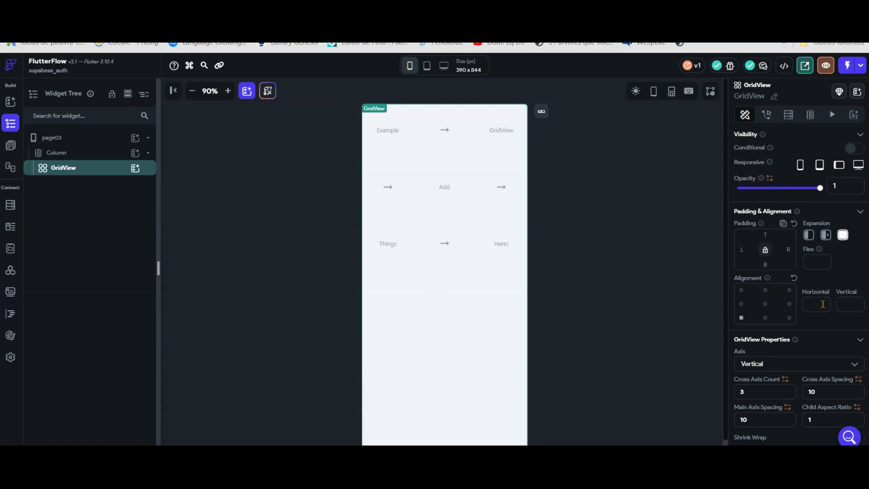
{"action": "left_click", "coordinate": [766, 363]}
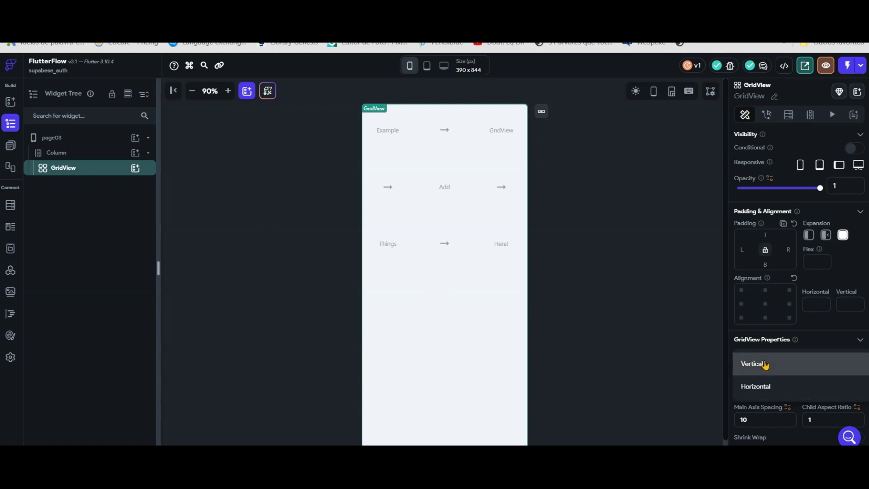
{"action": "left_click", "coordinate": [766, 364]}
{"action": "scroll", "coordinate": [764, 365], "scroll_direction": "down", "scroll_amount": 1}
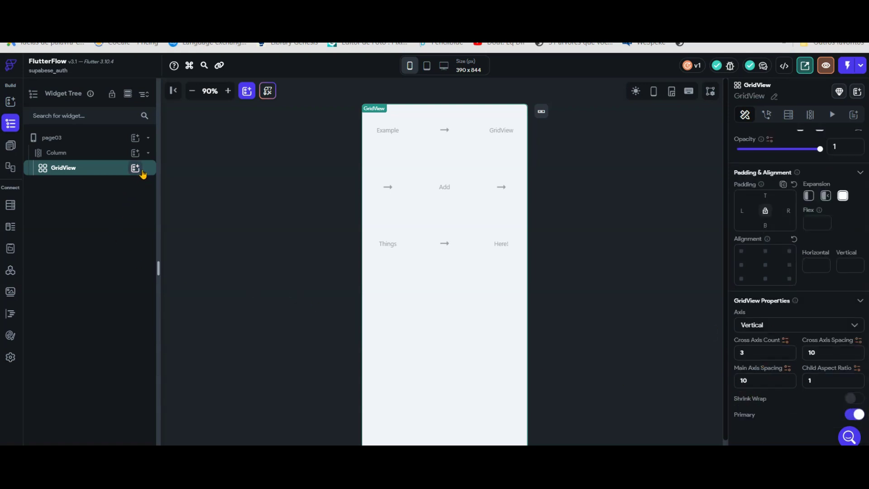
Add a Container inside the GridView on page03.
{"action": "left_click", "coordinate": [141, 171]}
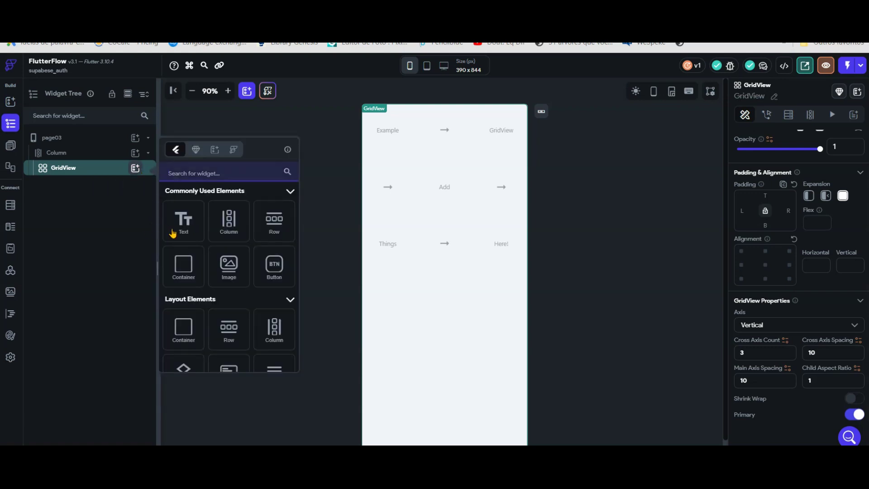
{"action": "left_click", "coordinate": [189, 266]}
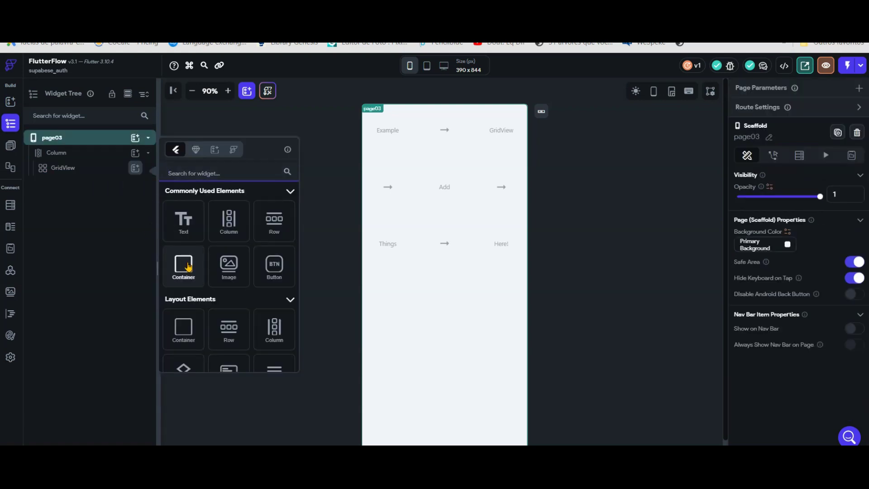
{"action": "left_click", "coordinate": [189, 266]}
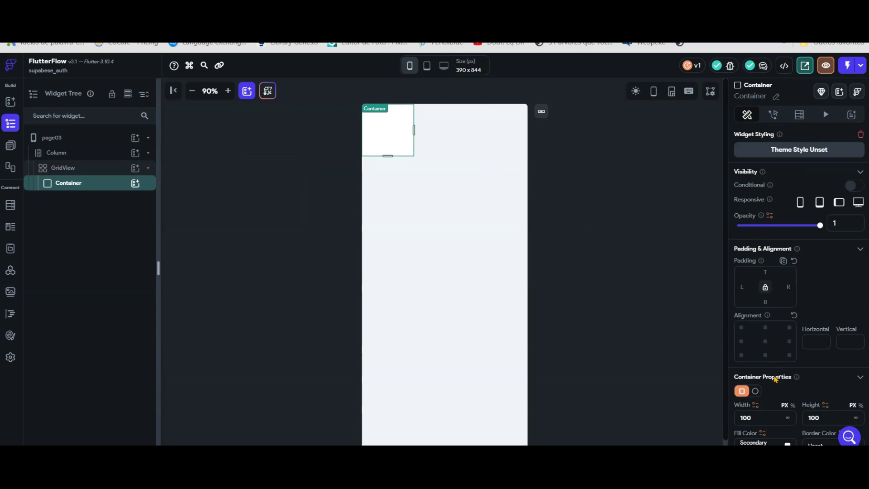
Set the fill color of the Container inside the GridView to the blue #4A9CEF.
{"action": "scroll", "coordinate": [775, 367], "scroll_direction": "down", "scroll_amount": 3}
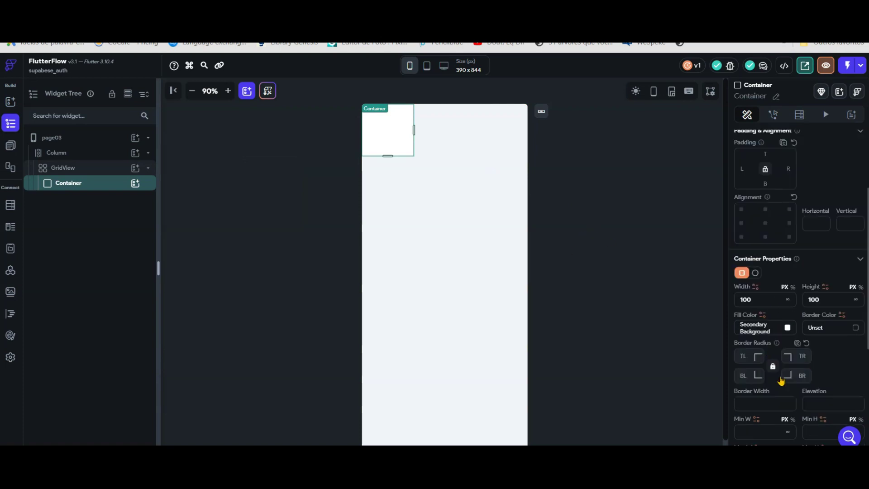
{"action": "left_click", "coordinate": [788, 328]}
{"action": "left_click", "coordinate": [461, 351]}
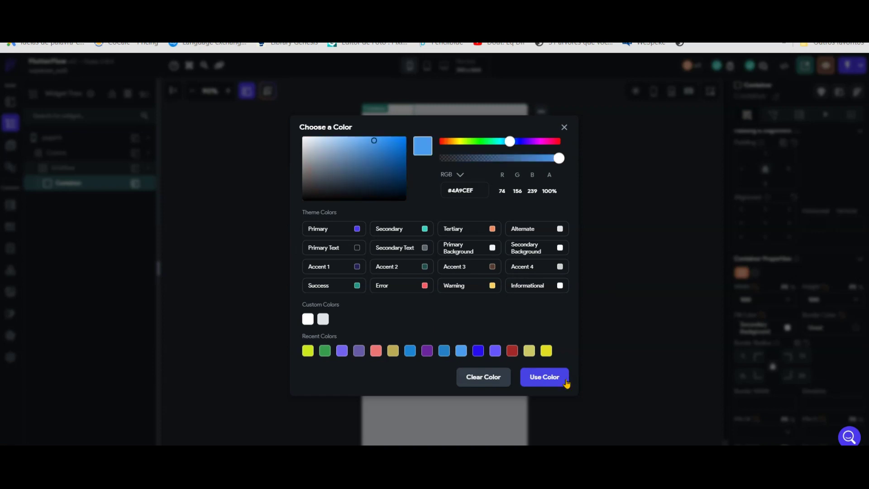
{"action": "left_click", "coordinate": [560, 378]}
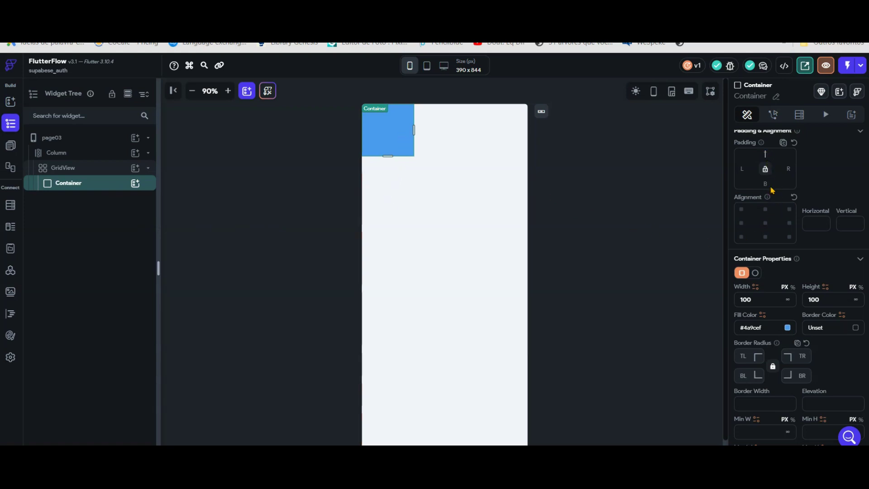
Give the blue Container a padding of 12 on all four sides.
{"action": "type", "text": "2"}
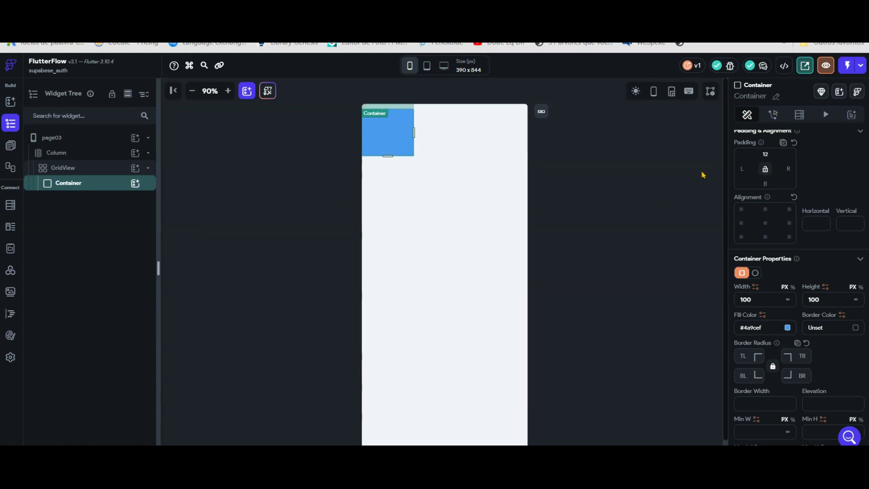
{"action": "left_click", "coordinate": [765, 170]}
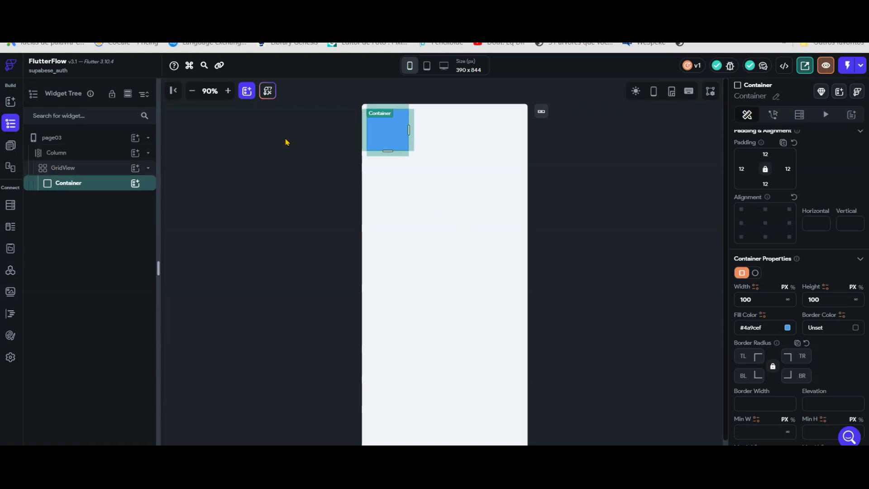
Duplicate the blue Container twice to fill the GridView's first row with three Containers.
{"action": "left_click", "coordinate": [191, 101]}
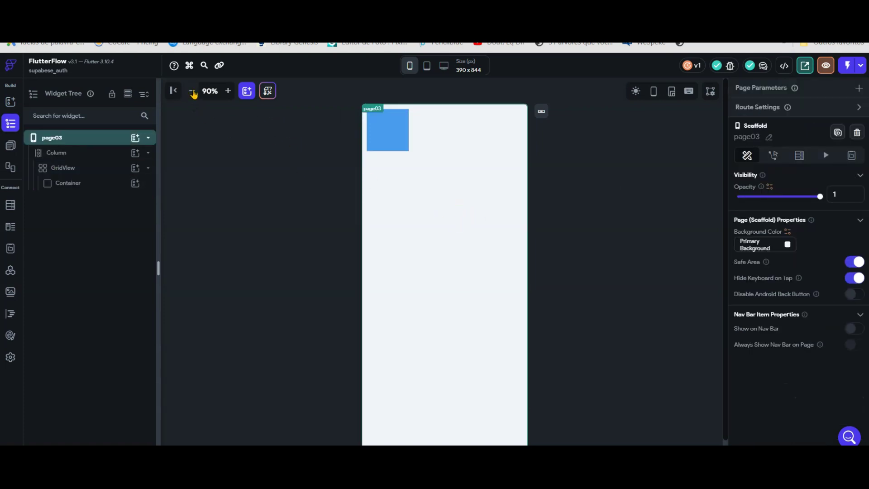
{"action": "left_click", "coordinate": [192, 91]}
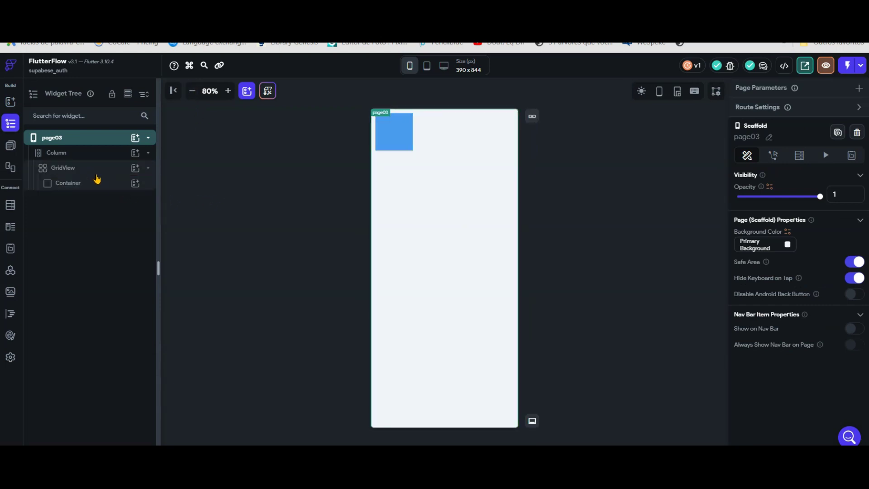
{"action": "left_click", "coordinate": [95, 175]}
{"action": "left_click", "coordinate": [99, 185]}
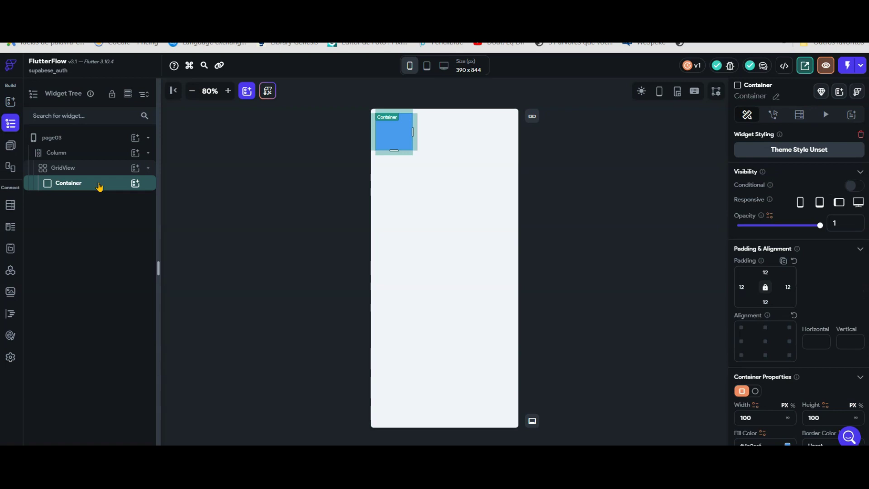
{"action": "right_click", "coordinate": [100, 186]}
{"action": "left_click", "coordinate": [132, 220]}
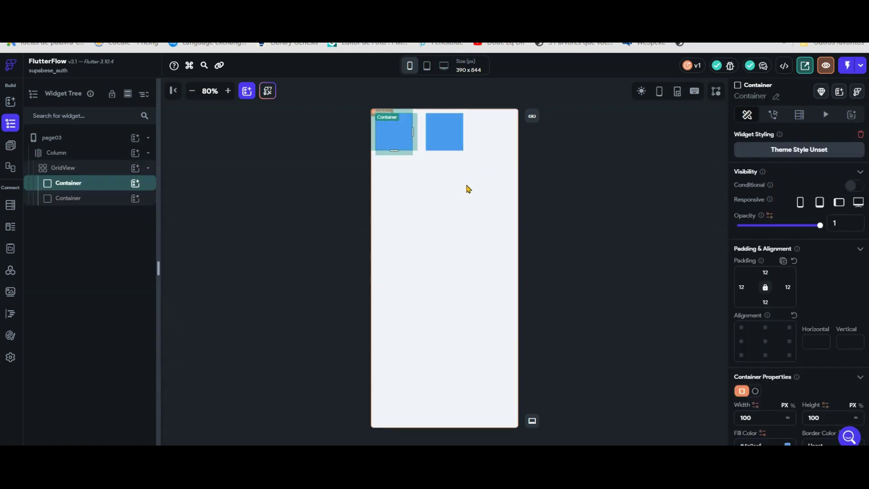
{"action": "right_click", "coordinate": [92, 190]}
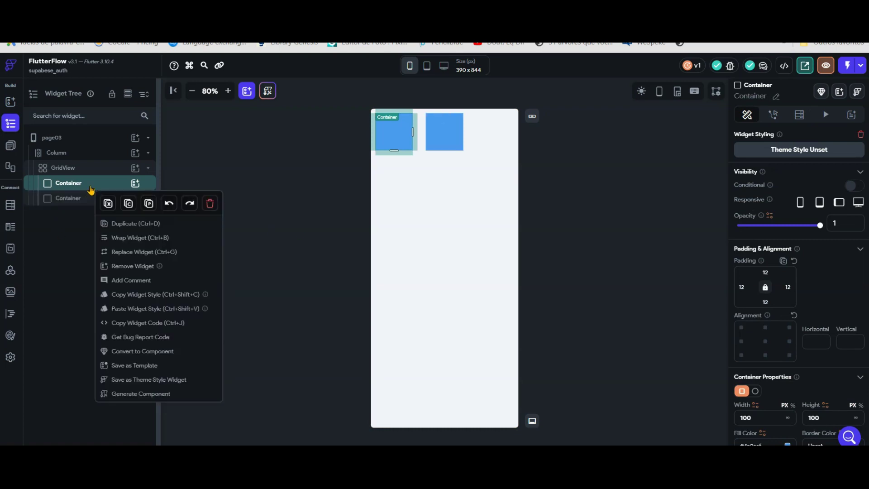
{"action": "left_click", "coordinate": [130, 223]}
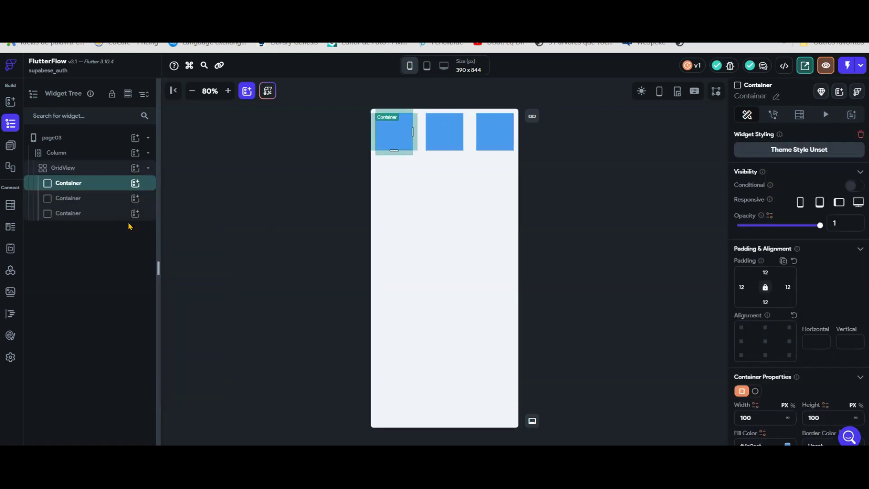
Duplicate Containers four more times so the GridView holds seven of them.
{"action": "right_click", "coordinate": [86, 190]}
{"action": "key", "text": "Escape"}
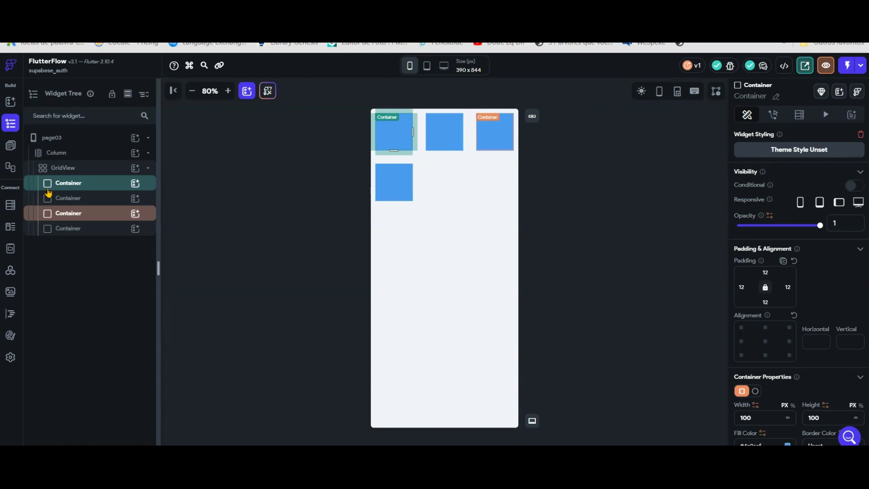
{"action": "right_click", "coordinate": [75, 187]}
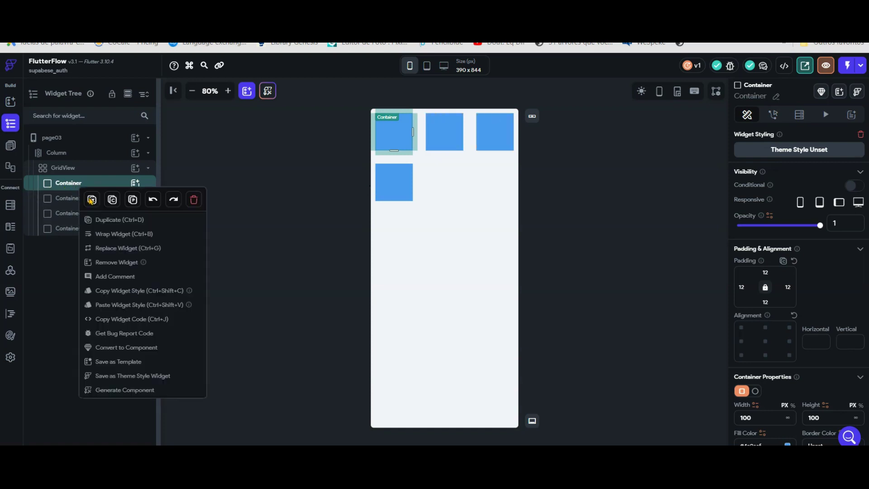
{"action": "left_click", "coordinate": [107, 220]}
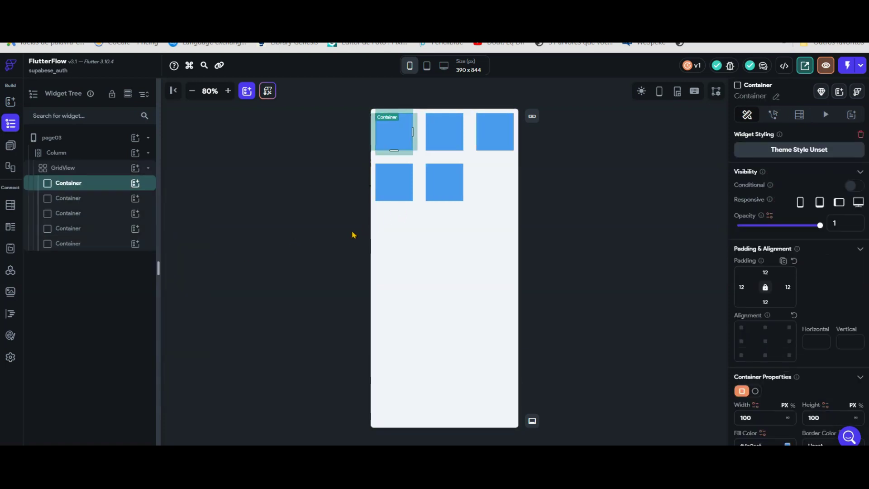
{"action": "right_click", "coordinate": [86, 185]}
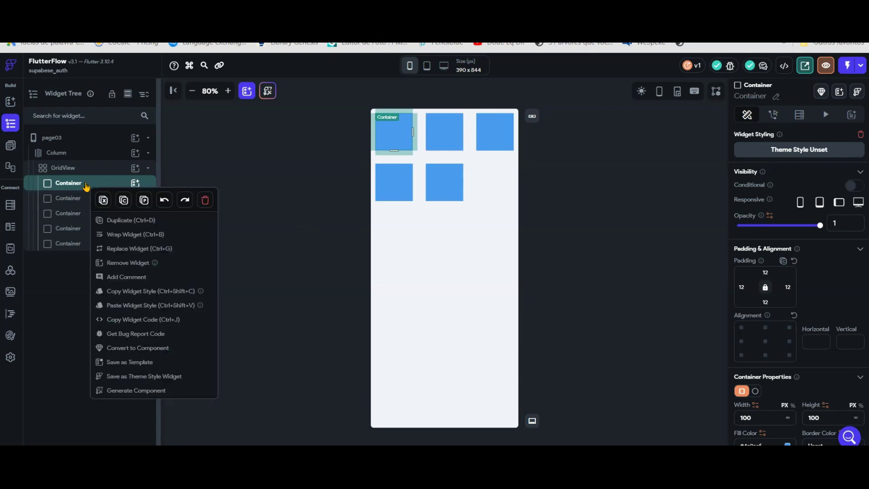
{"action": "key", "text": "Escape"}
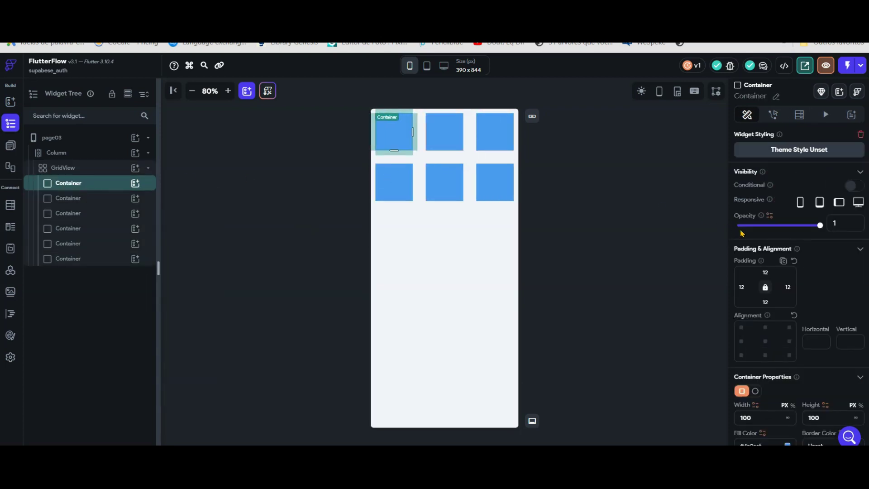
{"action": "left_click", "coordinate": [444, 180]}
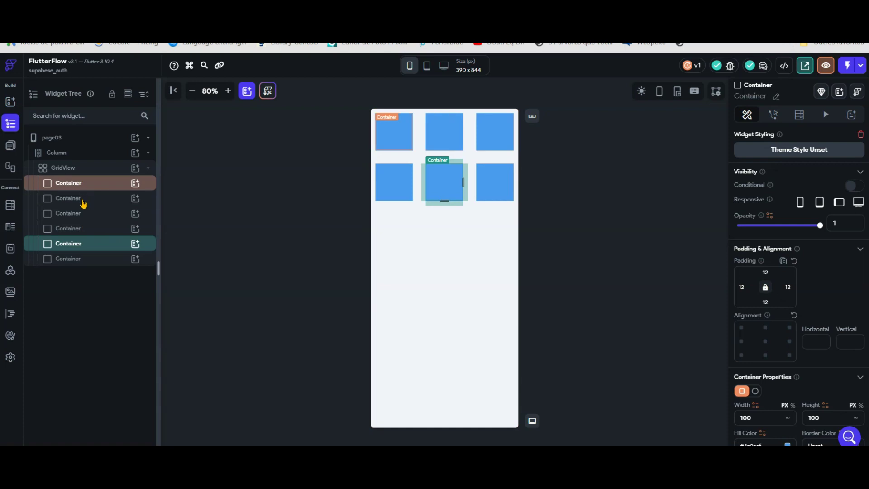
{"action": "right_click", "coordinate": [86, 218]}
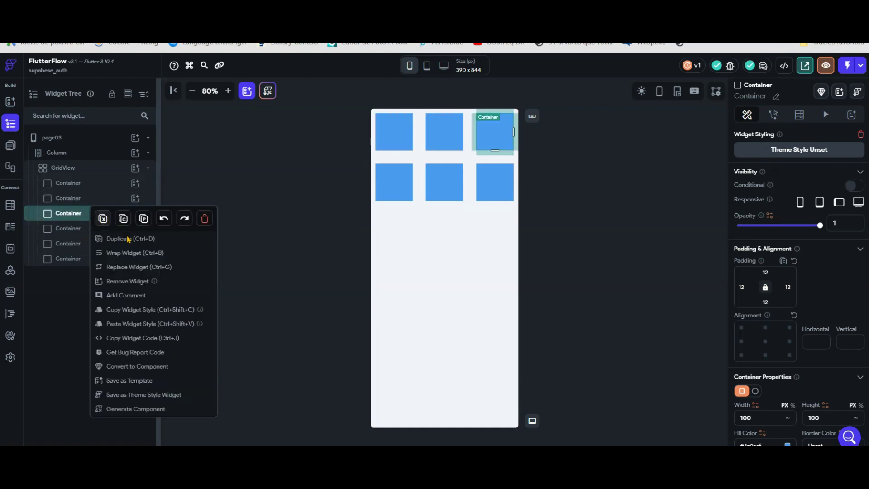
{"action": "key", "text": "Escape"}
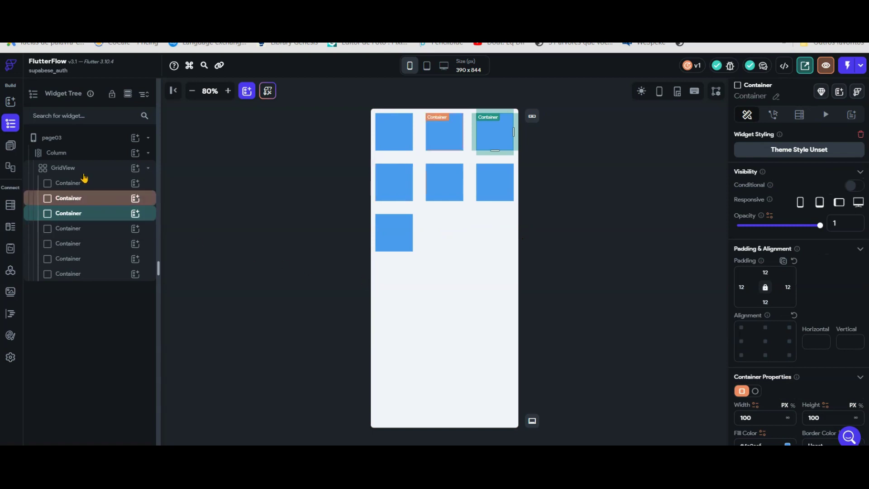
Try the Horizontal axis on the GridView and return it to Vertical.
{"action": "left_click", "coordinate": [81, 172]}
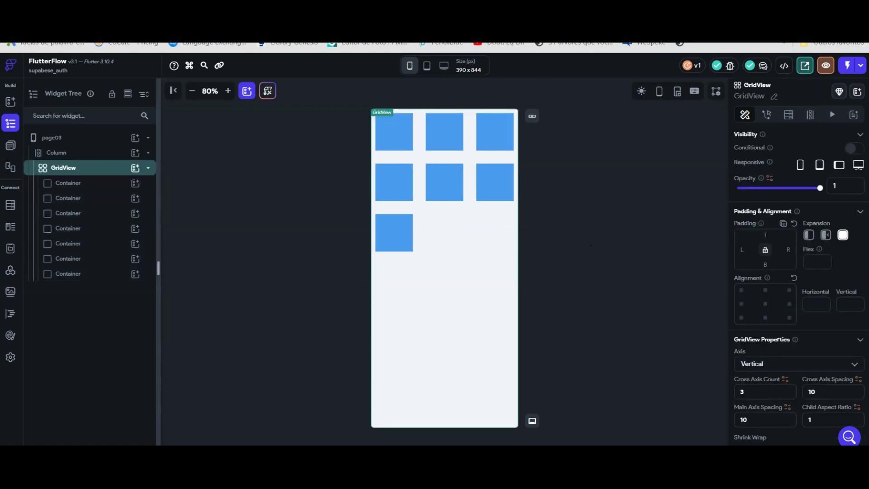
{"action": "left_click", "coordinate": [772, 369]}
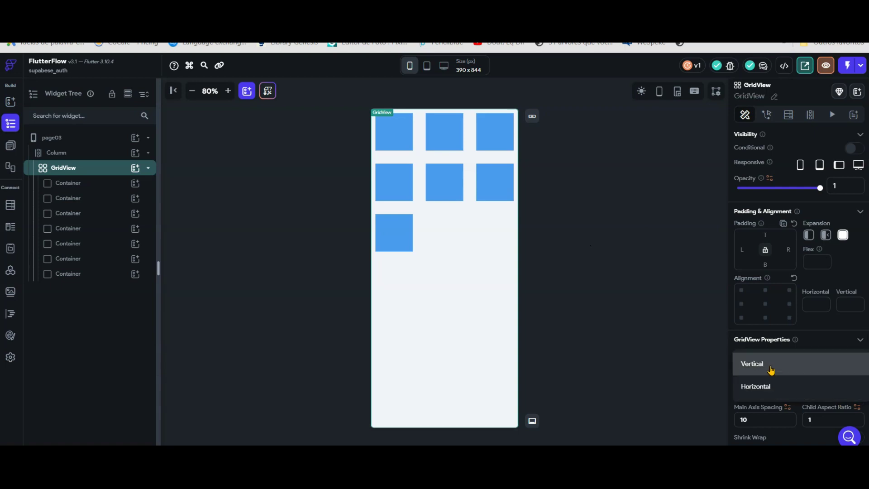
{"action": "left_click", "coordinate": [769, 386]}
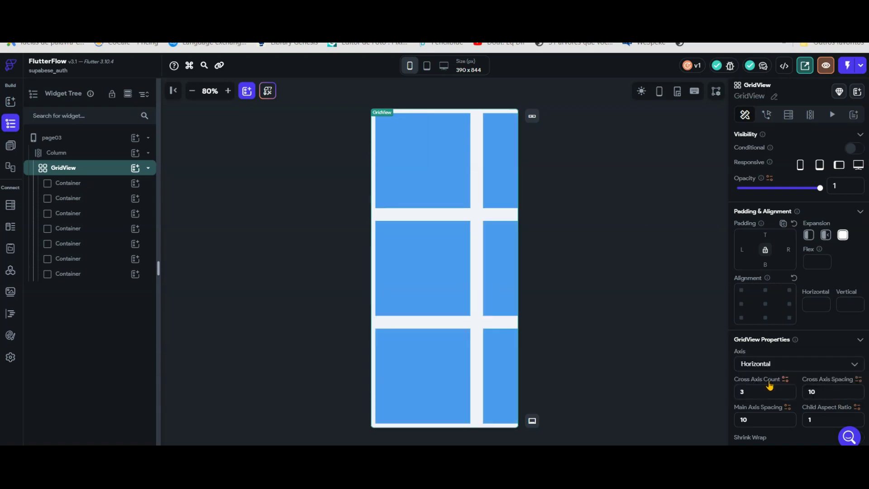
{"action": "left_click", "coordinate": [775, 366]}
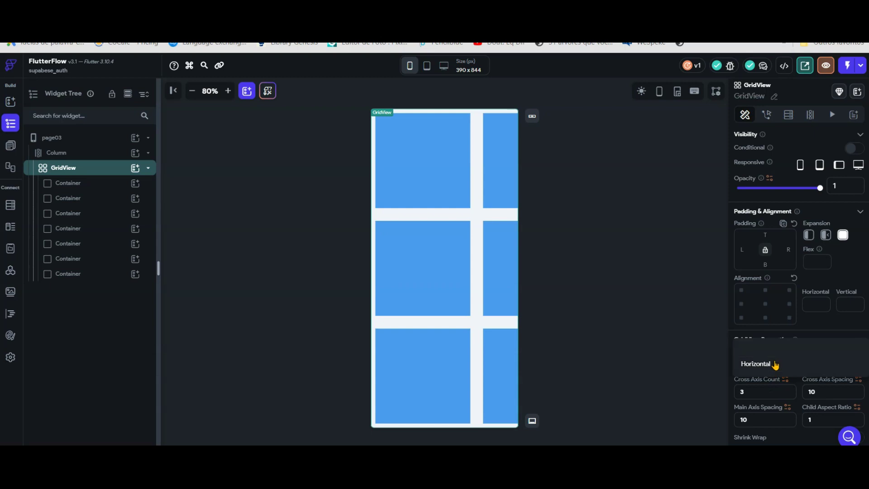
{"action": "left_click", "coordinate": [768, 343]}
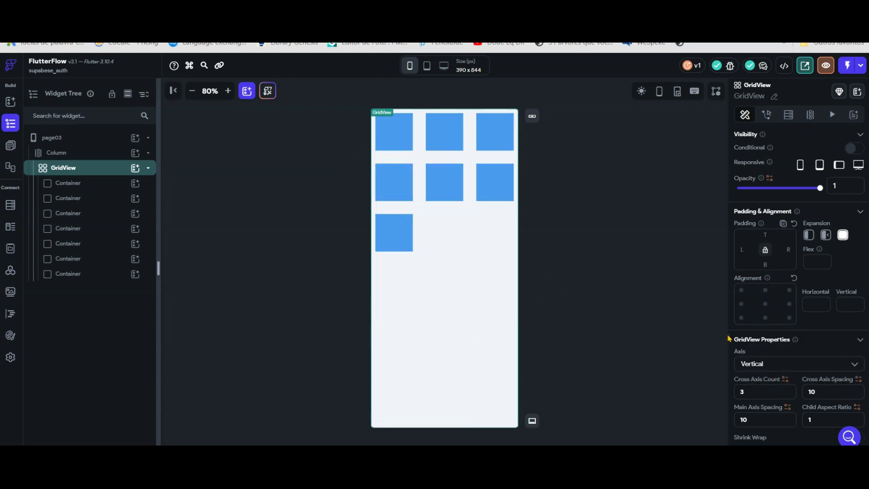
Try a Cross Axis Count of 2 on the GridView and settle on 4.
{"action": "scroll", "coordinate": [803, 330], "scroll_direction": "down", "scroll_amount": 1}
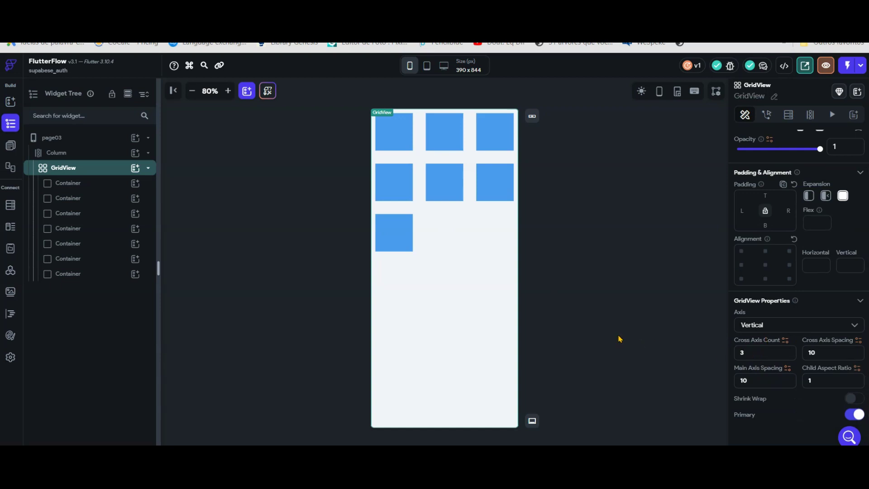
{"action": "key", "text": "BackSpace"}
{"action": "type", "text": "2"}
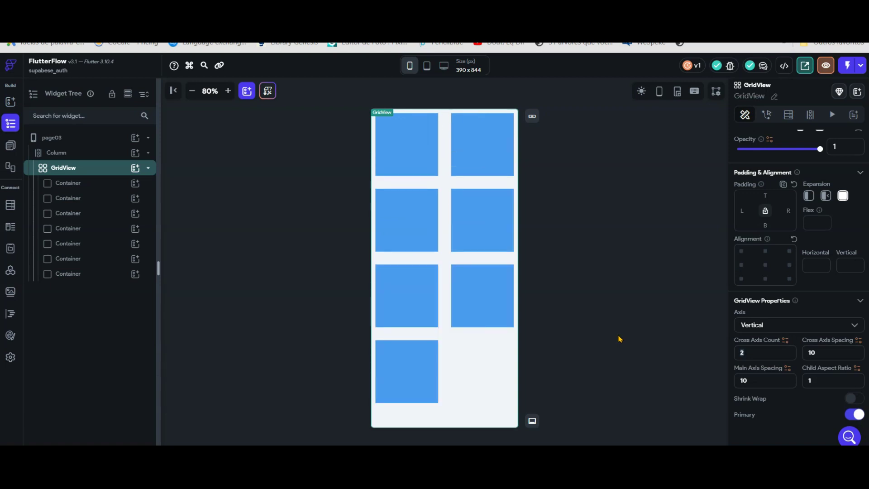
{"action": "key", "text": "BackSpace"}
{"action": "type", "text": "4"}
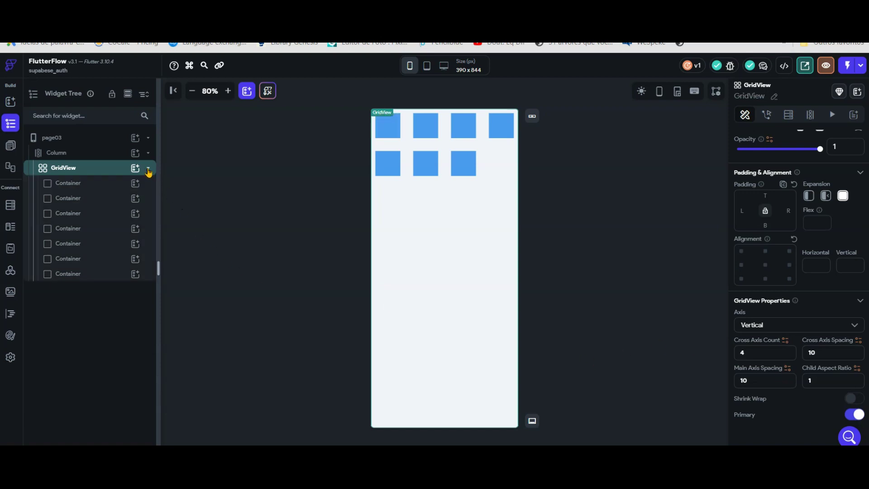
Collapse the GridView's branch in the widget tree and view the widgets available for page03's Column.
{"action": "left_click", "coordinate": [148, 170]}
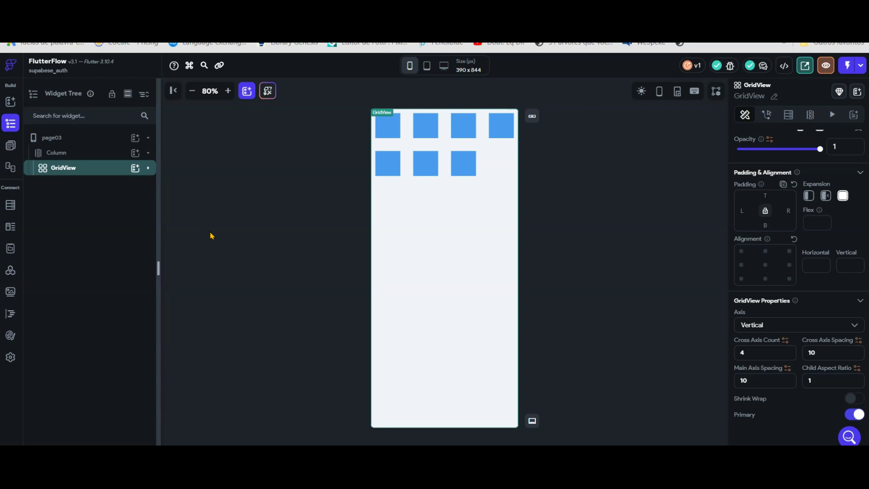
{"action": "left_click", "coordinate": [230, 266]}
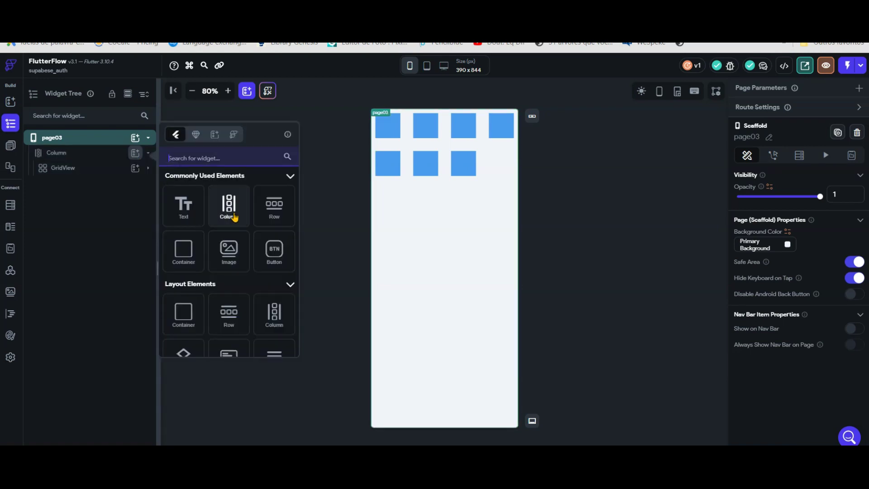
{"action": "left_click", "coordinate": [234, 216]}
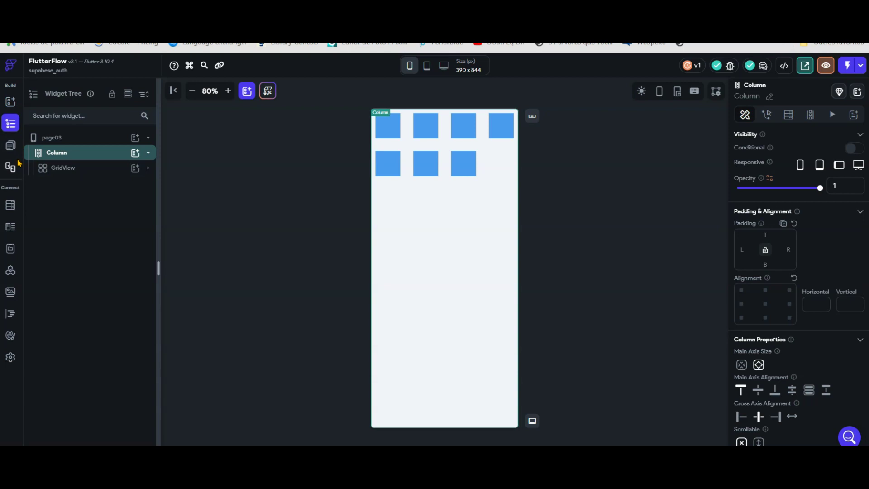
Create a new blank page named page04.
{"action": "left_click", "coordinate": [11, 148]}
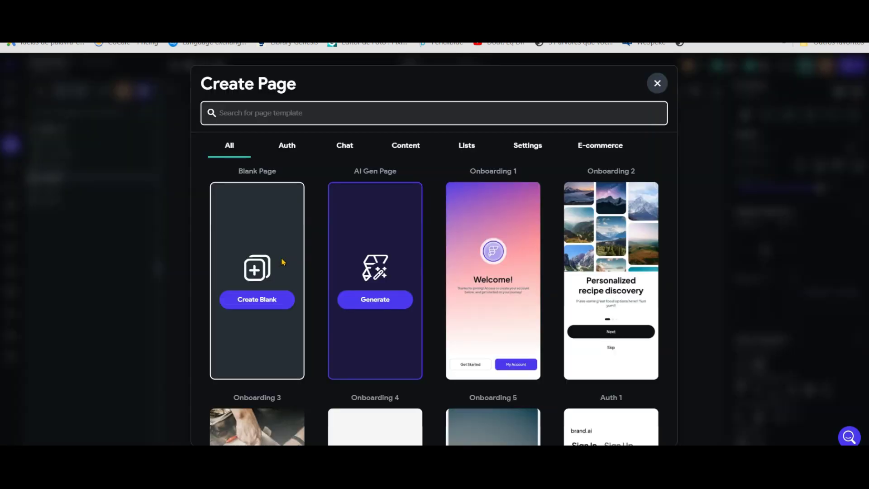
{"action": "left_click", "coordinate": [281, 306]}
{"action": "type", "text": "page04"}
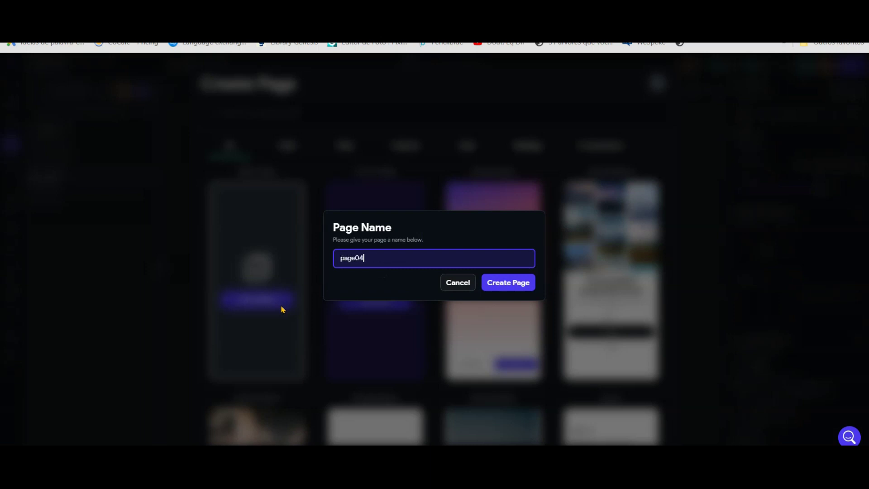
{"action": "key", "text": "Return"}
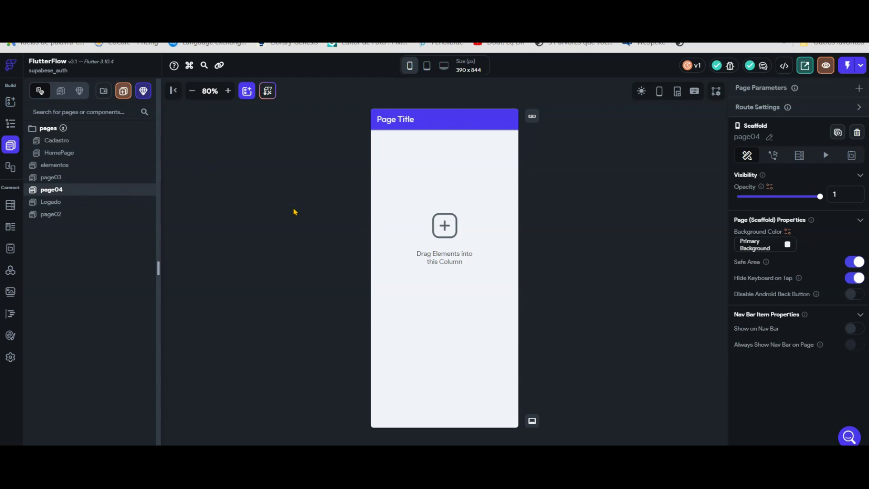
Delete the AppBar from page04 in the widget tree.
{"action": "left_click", "coordinate": [11, 124]}
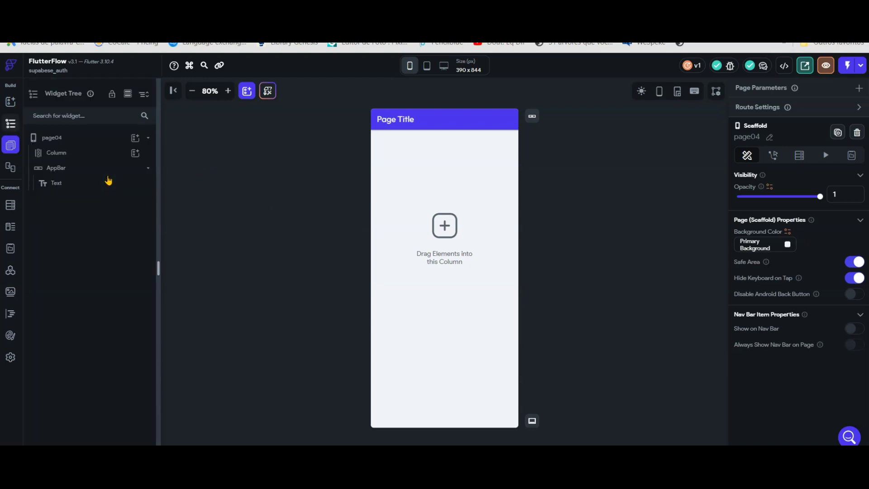
{"action": "left_click", "coordinate": [85, 167]}
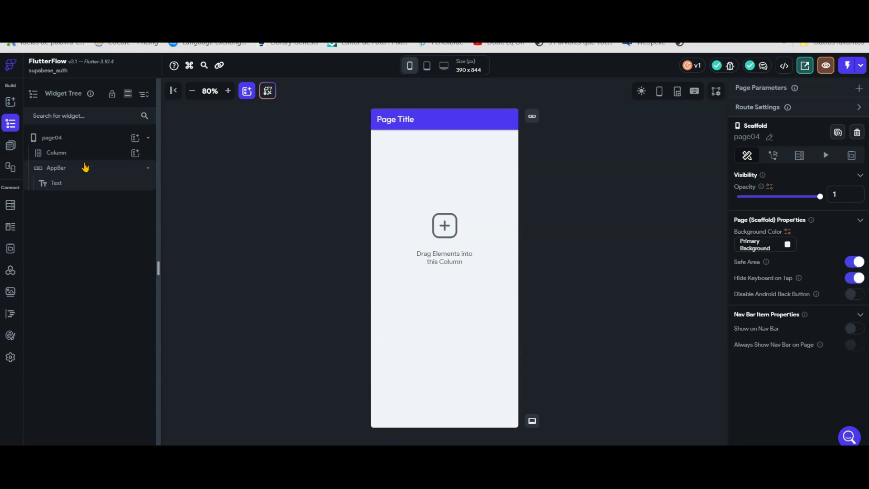
{"action": "key", "text": "Delete"}
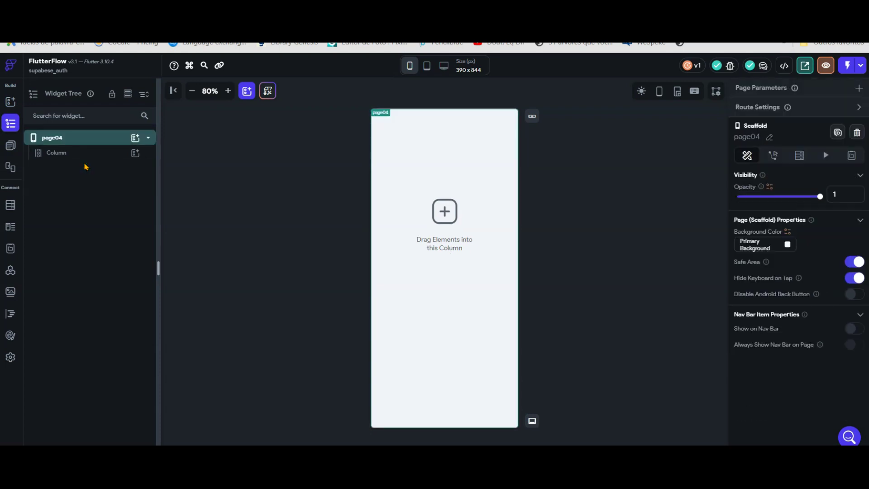
Add a FlippableCard from the layout elements to page04's Column.
{"action": "left_click", "coordinate": [135, 153]}
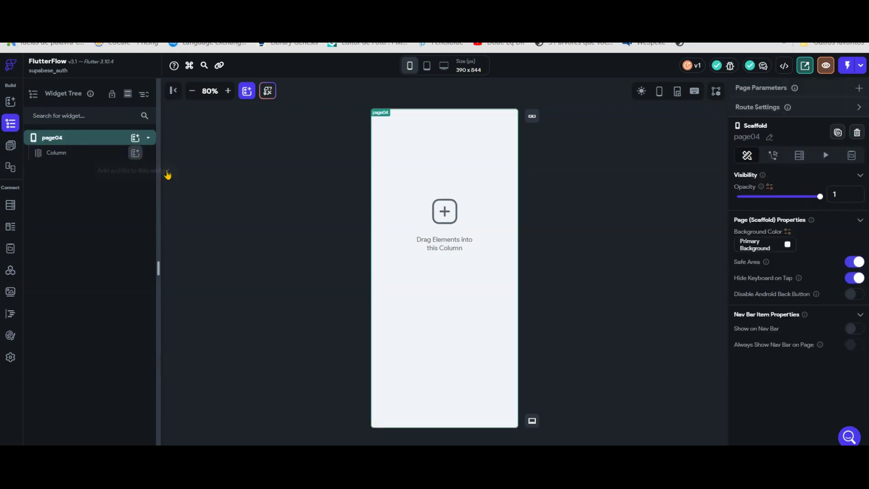
{"action": "scroll", "coordinate": [235, 265], "scroll_direction": "down", "scroll_amount": 1}
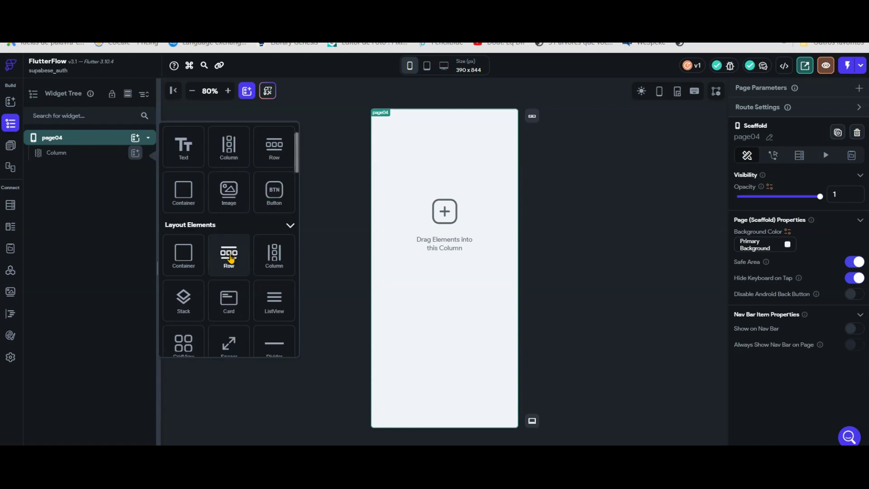
{"action": "scroll", "coordinate": [229, 265], "scroll_direction": "down", "scroll_amount": 2}
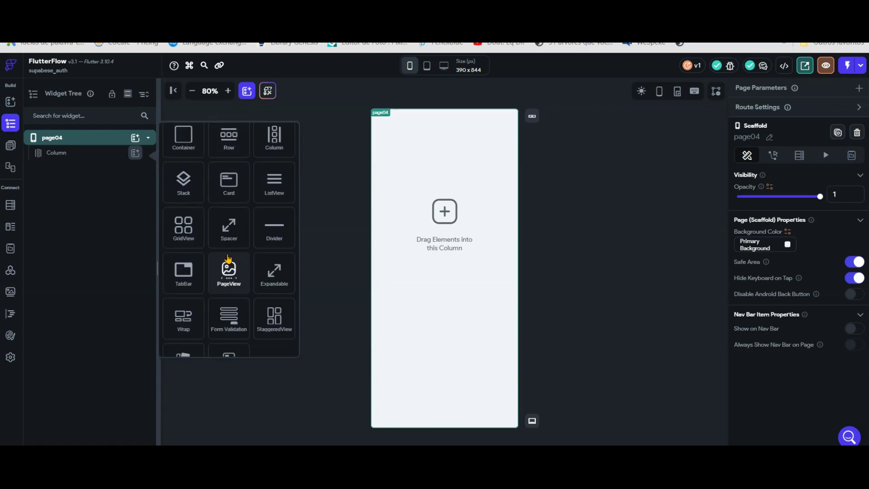
{"action": "scroll", "coordinate": [227, 272], "scroll_direction": "down", "scroll_amount": 1}
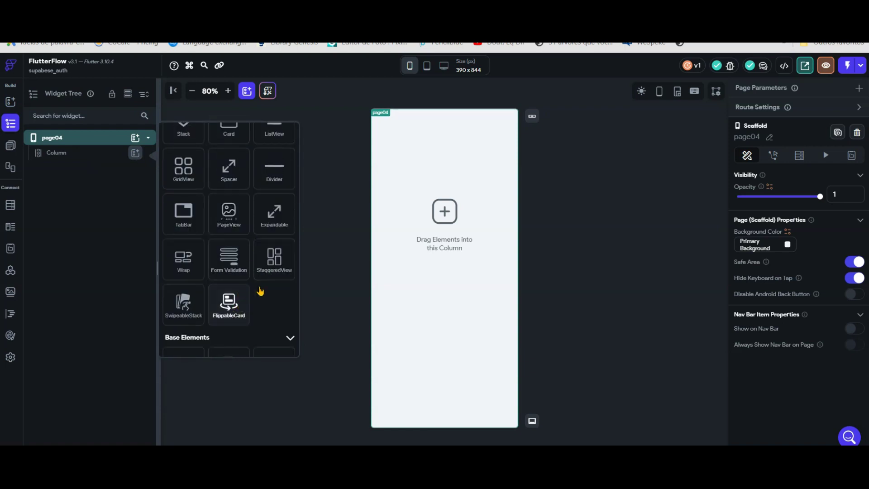
{"action": "left_click", "coordinate": [229, 308]}
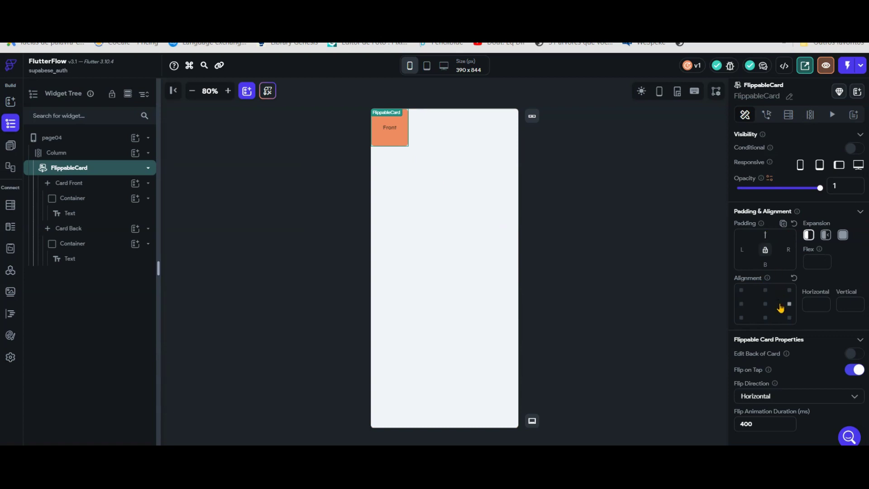
Set the FlippableCard's padding to 12 on all sides and raise its top padding to 40.
{"action": "type", "text": "12"}
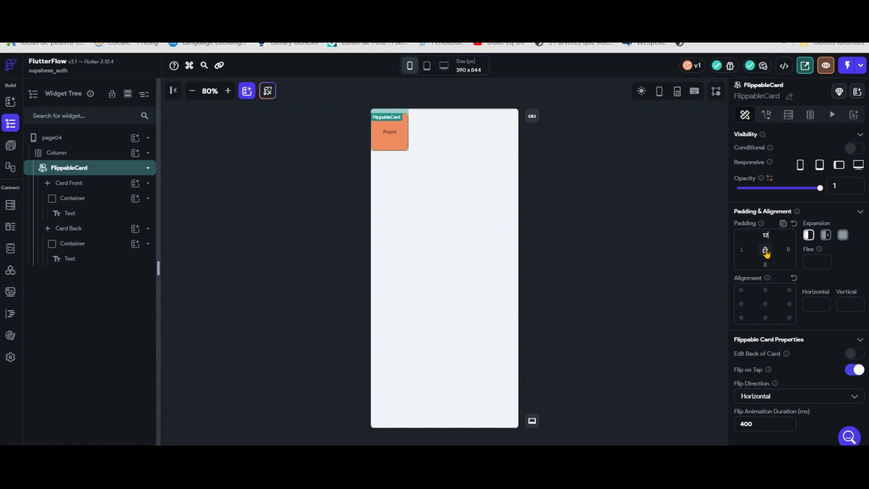
{"action": "left_click", "coordinate": [766, 250]}
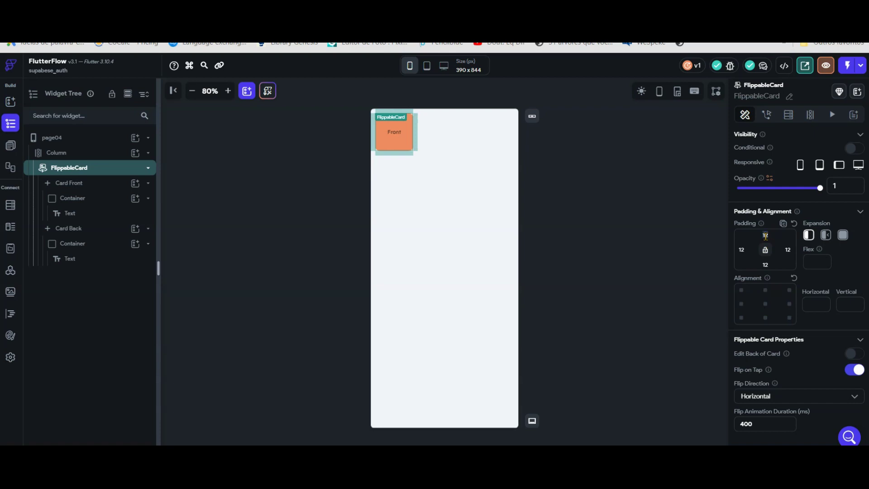
{"action": "type", "text": "40"}
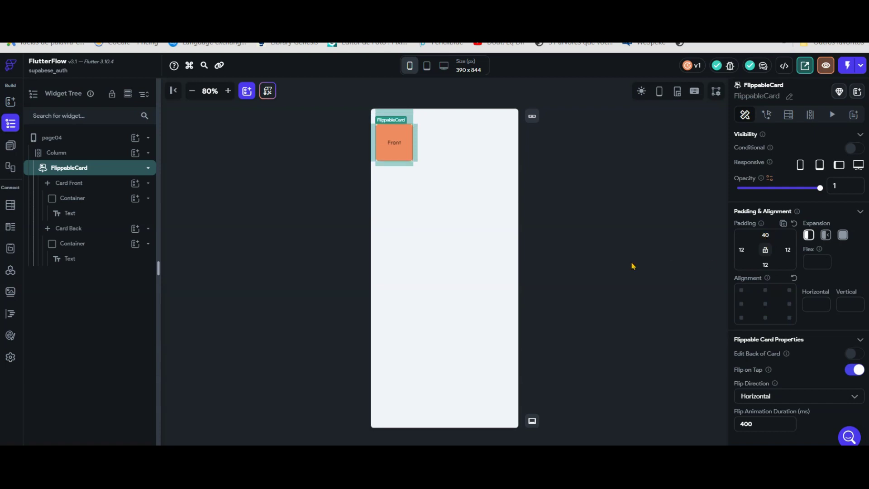
{"action": "scroll", "coordinate": [770, 272], "scroll_direction": "down", "scroll_amount": 1}
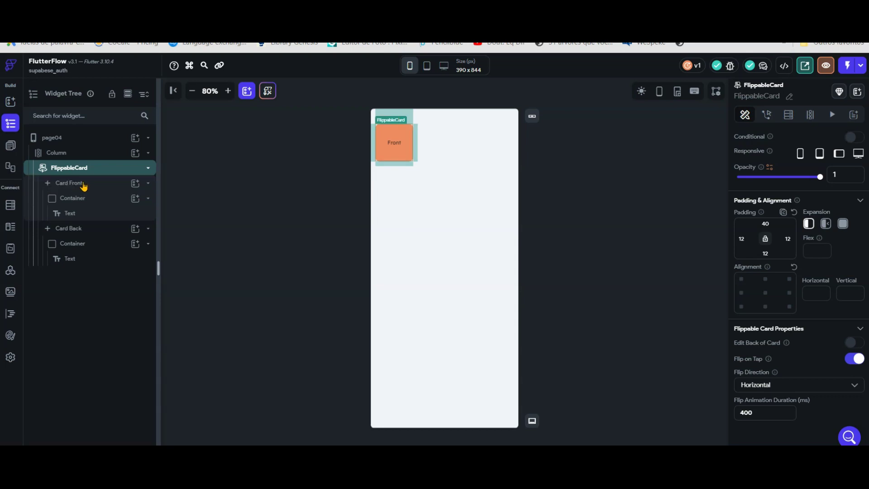
Compare the FlippableCard's Card Front and Card Back and examine the Container and Text nested in each.
{"action": "left_click", "coordinate": [82, 185]}
{"action": "left_click", "coordinate": [97, 230]}
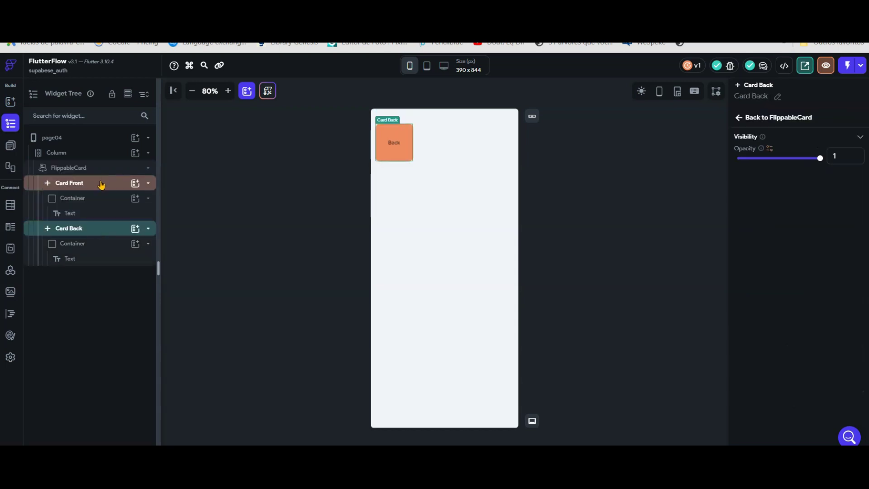
{"action": "left_click", "coordinate": [100, 183]}
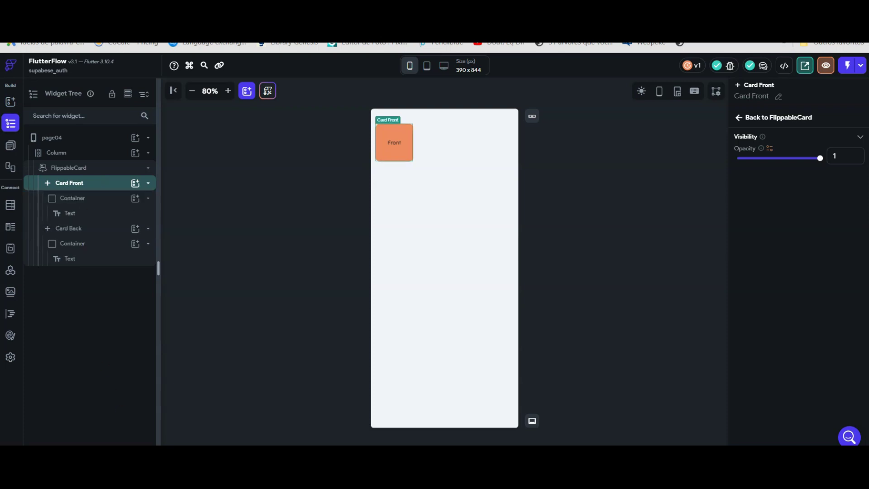
{"action": "left_click_drag", "start_coordinate": [183, 288], "coordinate": [23, 155]}
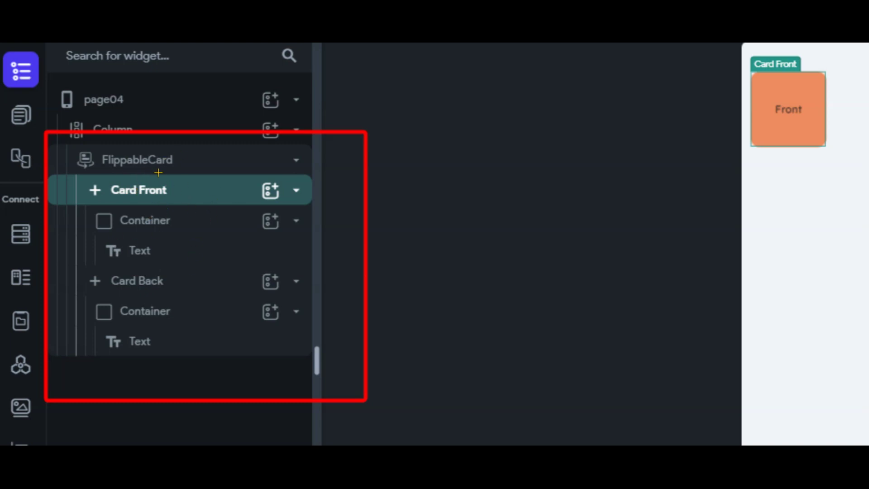
{"action": "mouse_move", "coordinate": [75, 180]}
{"action": "left_mouse_down"}
{"action": "mouse_move", "coordinate": [347, 256]}
{"action": "mouse_move", "coordinate": [348, 264]}
{"action": "left_mouse_up"}
{"action": "left_click_drag", "start_coordinate": [70, 271], "coordinate": [333, 368]}
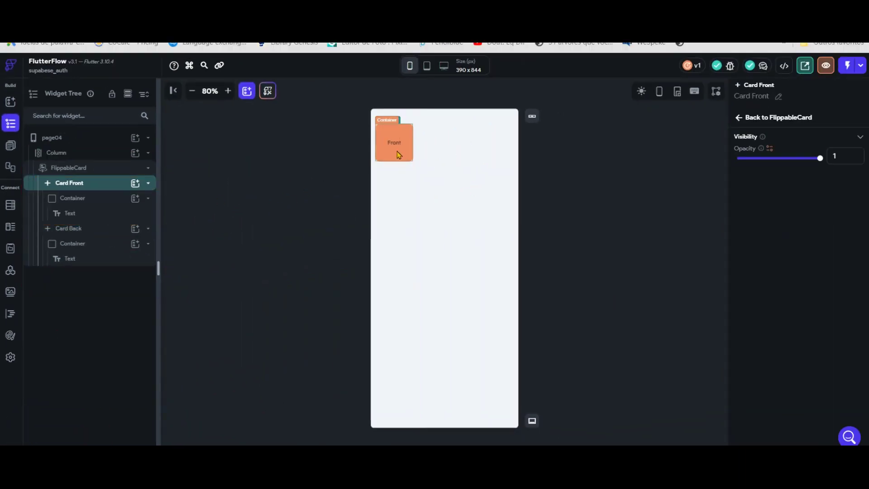
Change the fill color of the Card Front's Container to the purple #6A249C from the recent colors.
{"action": "left_click", "coordinate": [97, 200]}
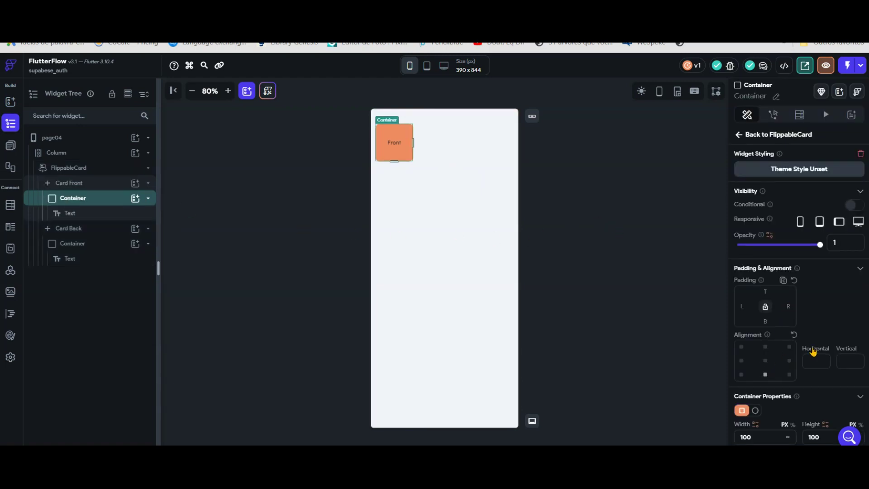
{"action": "scroll", "coordinate": [787, 360], "scroll_direction": "down", "scroll_amount": 5}
{"action": "scroll", "coordinate": [790, 235], "scroll_direction": "up", "scroll_amount": 2}
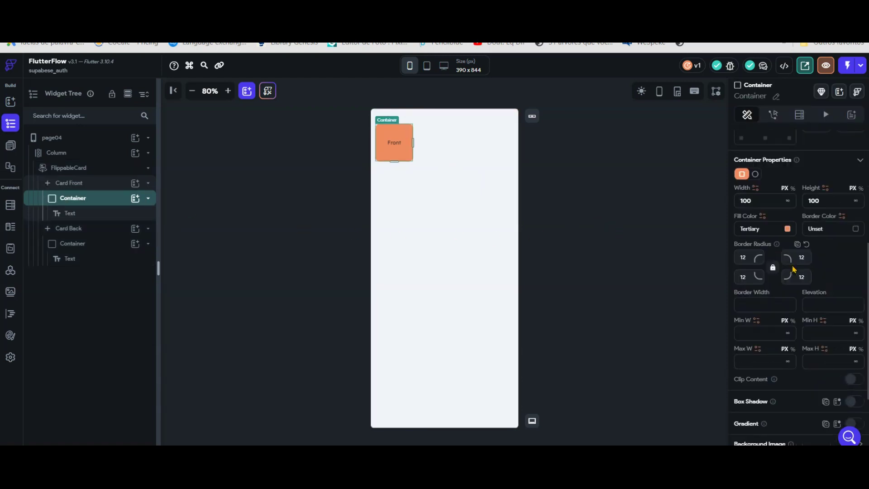
{"action": "left_click", "coordinate": [789, 230]}
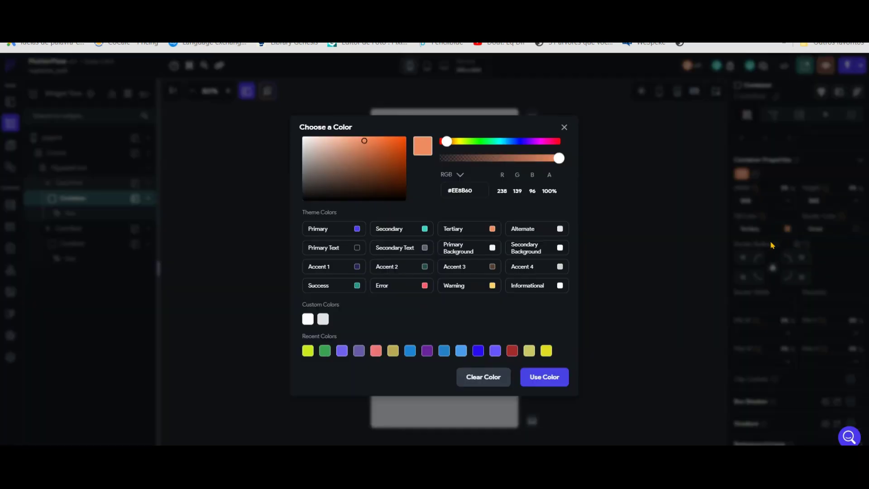
{"action": "left_click", "coordinate": [428, 352]}
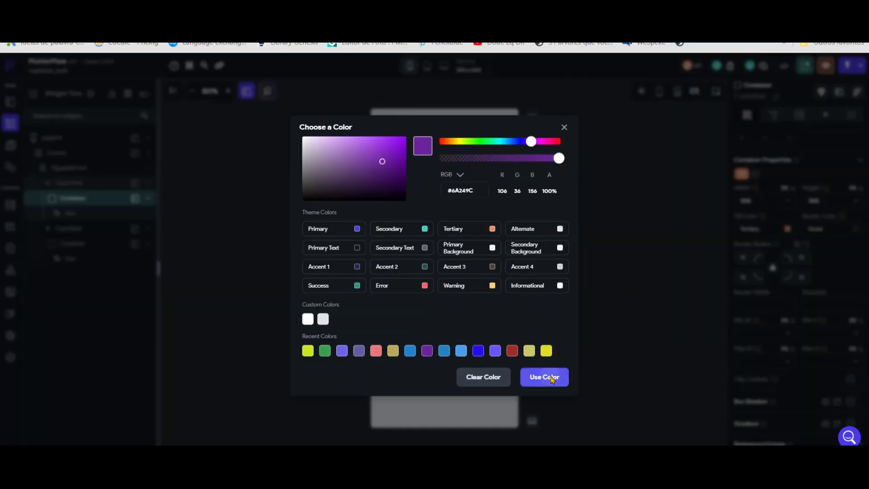
{"action": "left_click", "coordinate": [551, 379]}
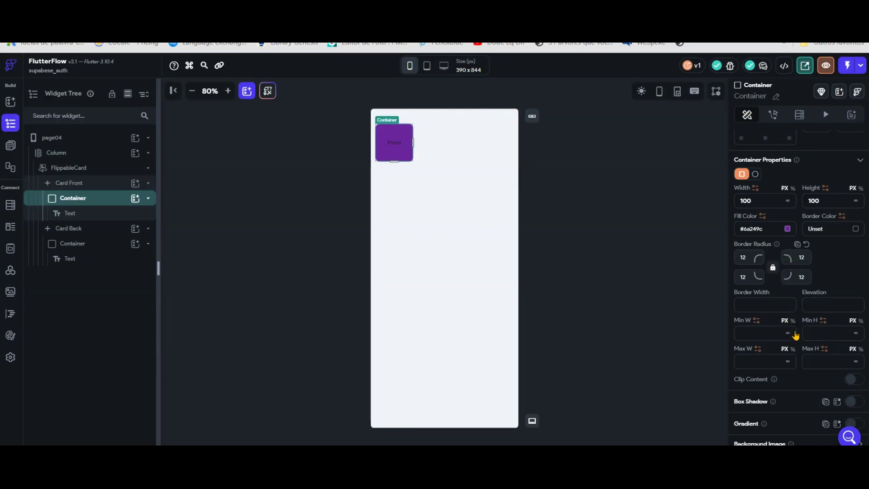
Size the Card Front's Container to 100% width and 200 px height.
{"action": "scroll", "coordinate": [795, 335], "scroll_direction": "up", "scroll_amount": 3}
{"action": "left_click", "coordinate": [793, 307]}
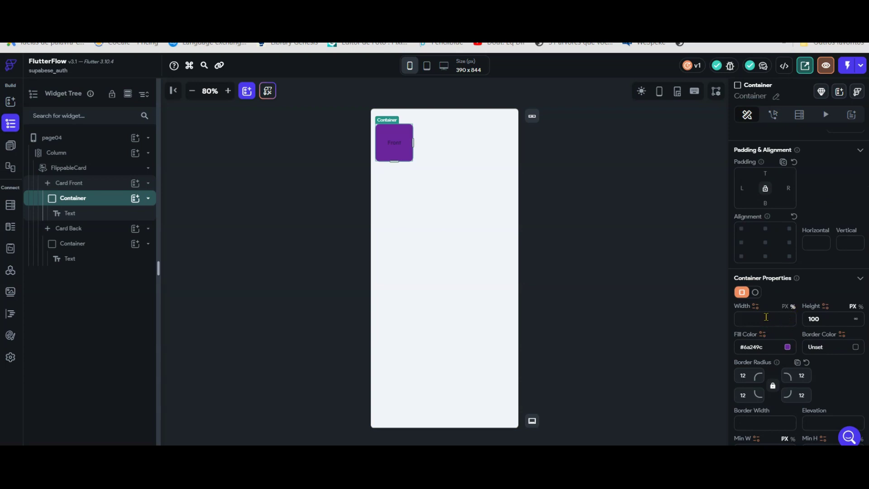
{"action": "type", "text": "100"}
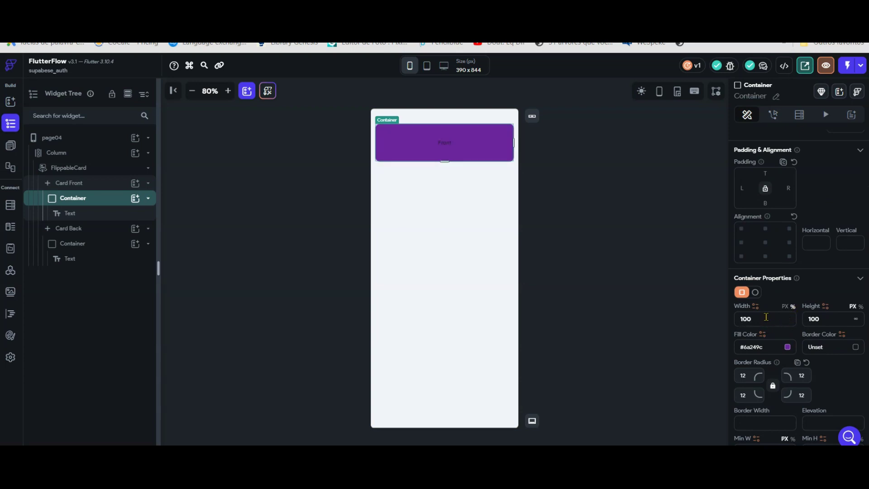
{"action": "left_click", "coordinate": [825, 317]}
{"action": "type", "text": "200"}
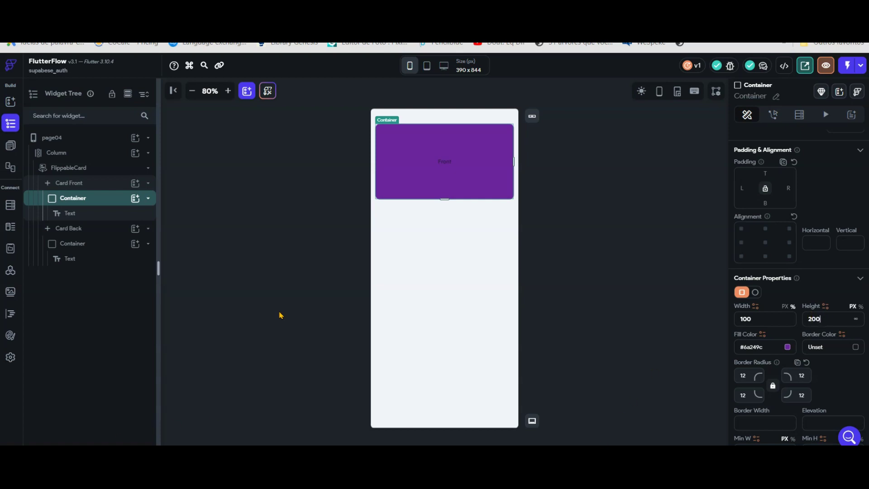
Set the Card Front's Text to font size 32 and the Primary Background text color.
{"action": "left_click", "coordinate": [113, 214]}
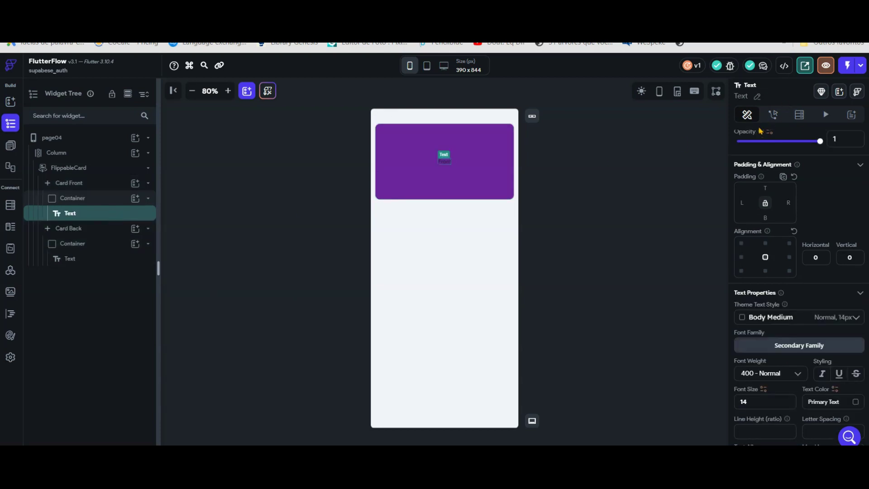
{"action": "scroll", "coordinate": [775, 180], "scroll_direction": "up", "scroll_amount": 3}
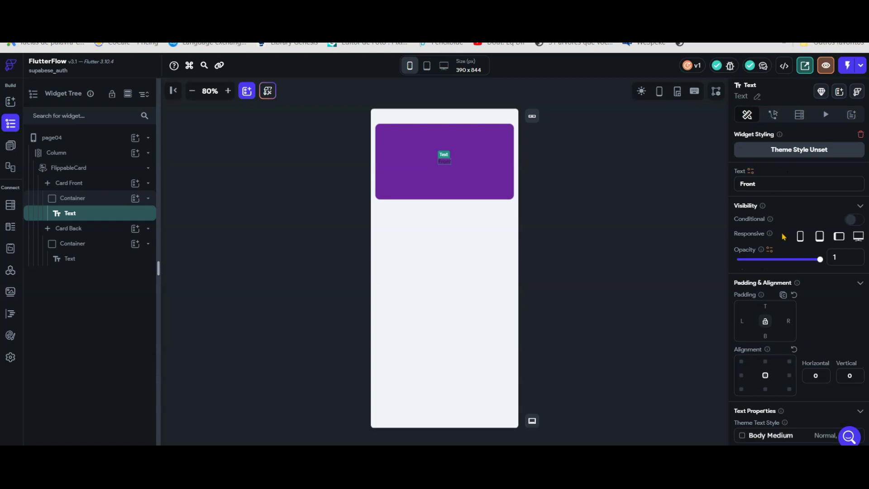
{"action": "scroll", "coordinate": [812, 310], "scroll_direction": "down", "scroll_amount": 4}
{"action": "scroll", "coordinate": [813, 316], "scroll_direction": "down", "scroll_amount": 1}
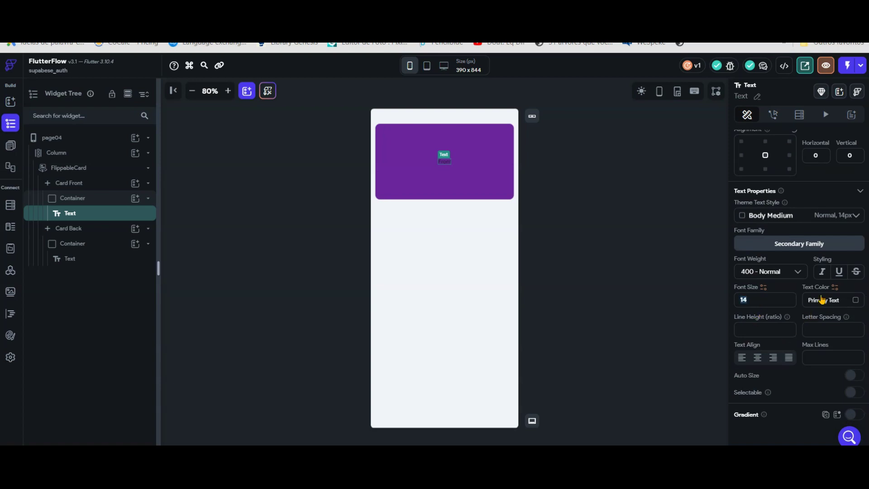
{"action": "type", "text": "32"}
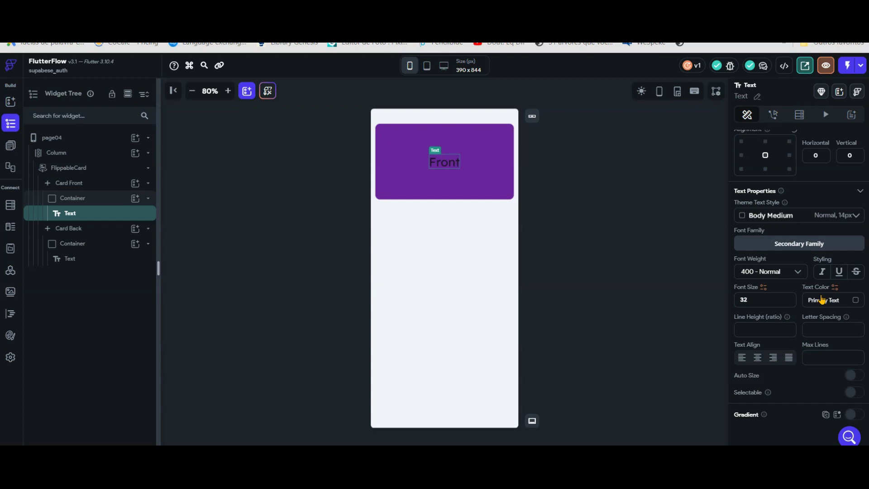
{"action": "left_click", "coordinate": [857, 301]}
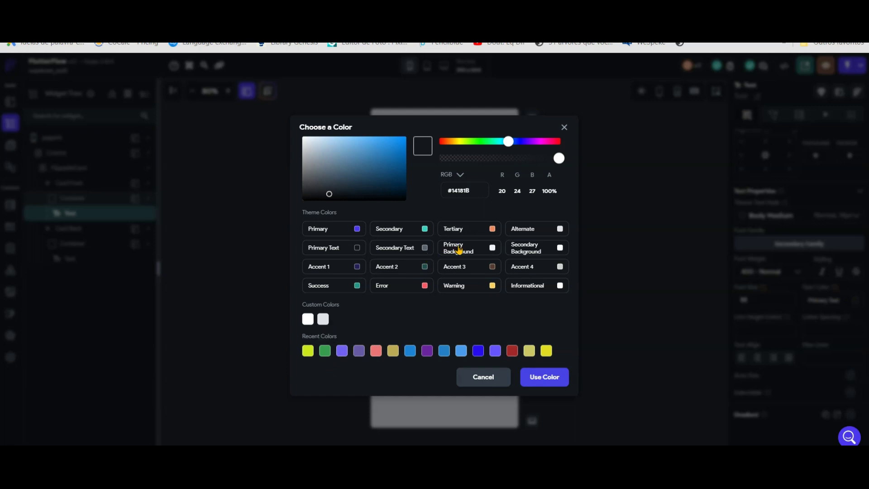
{"action": "left_click", "coordinate": [496, 247]}
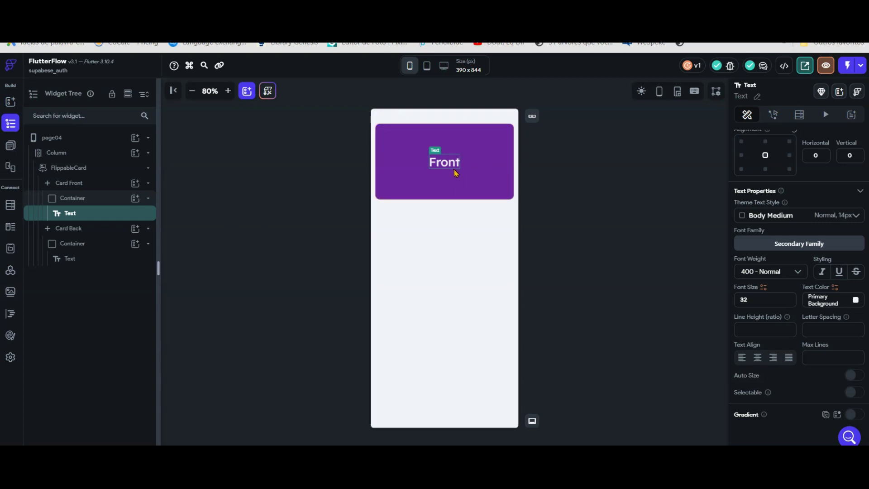
Add an Image to the Card Front's Container, wrapping it with the existing Text in a Column.
{"action": "left_click", "coordinate": [136, 199]}
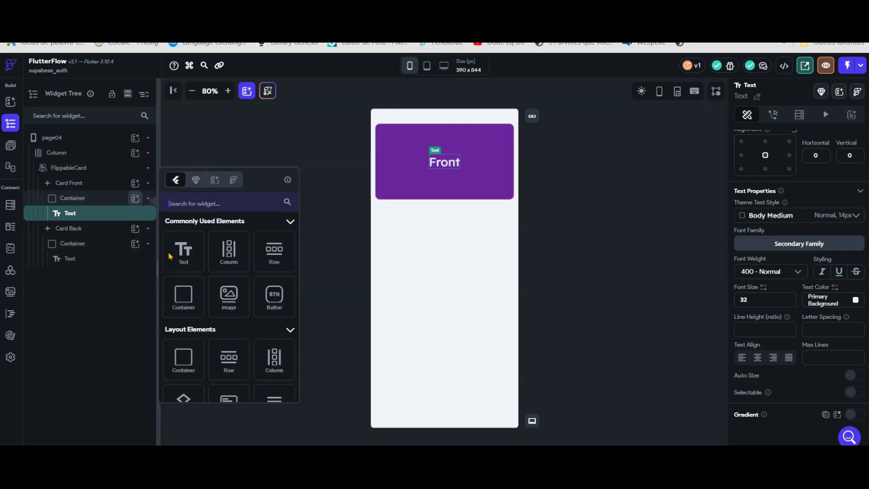
{"action": "left_click", "coordinate": [235, 301]}
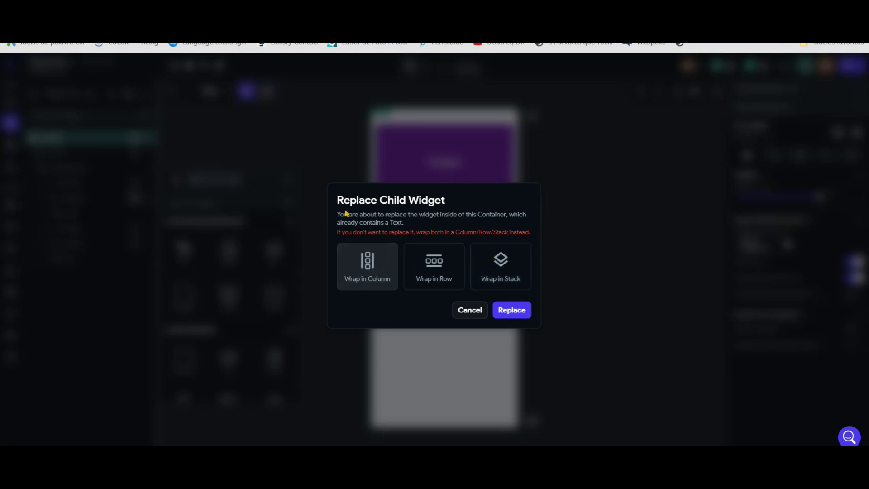
{"action": "left_click", "coordinate": [371, 269]}
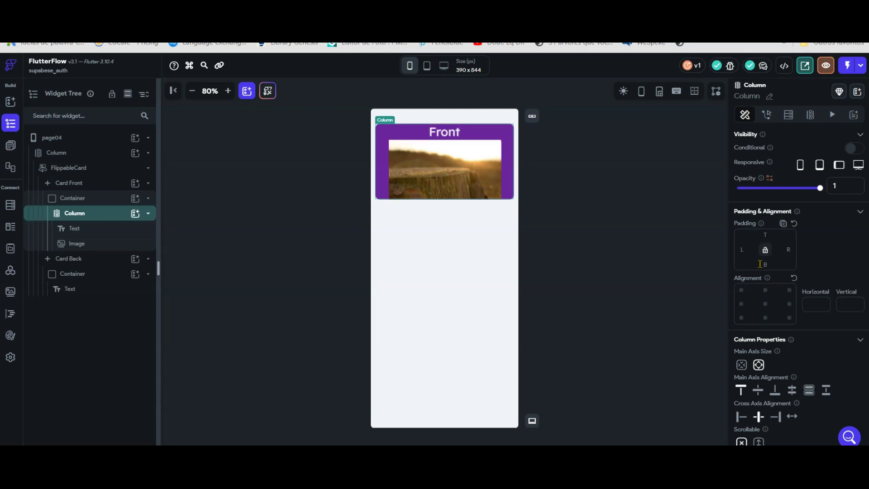
Try a padding of 12 on all sides of the Column inside the Card Front's Container.
{"action": "left_click", "coordinate": [765, 250]}
{"action": "type", "text": "12"}
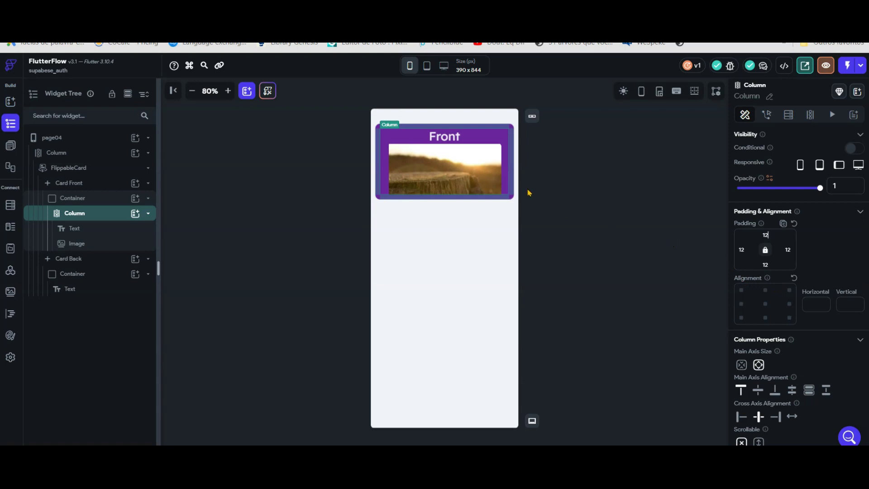
{"action": "key", "text": "Return"}
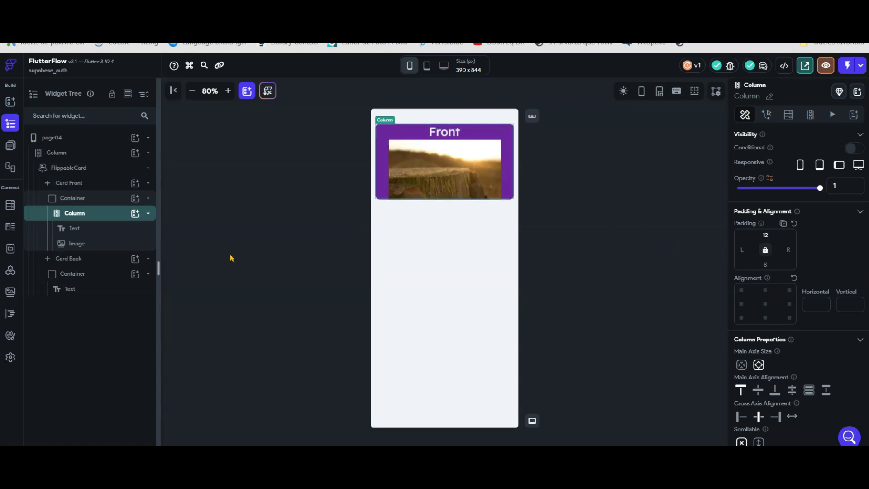
Give the Card Front's Image a padding of 12 on all sides.
{"action": "left_click", "coordinate": [84, 247]}
{"action": "left_click", "coordinate": [766, 250]}
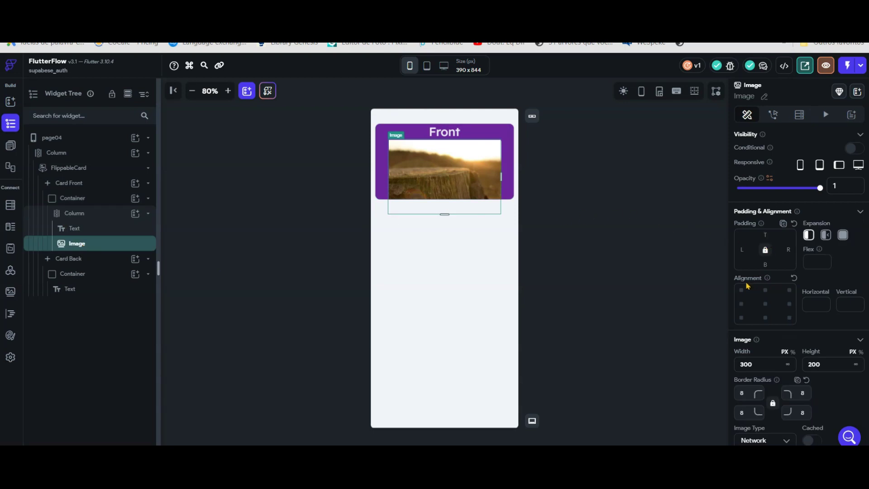
{"action": "type", "text": "12"}
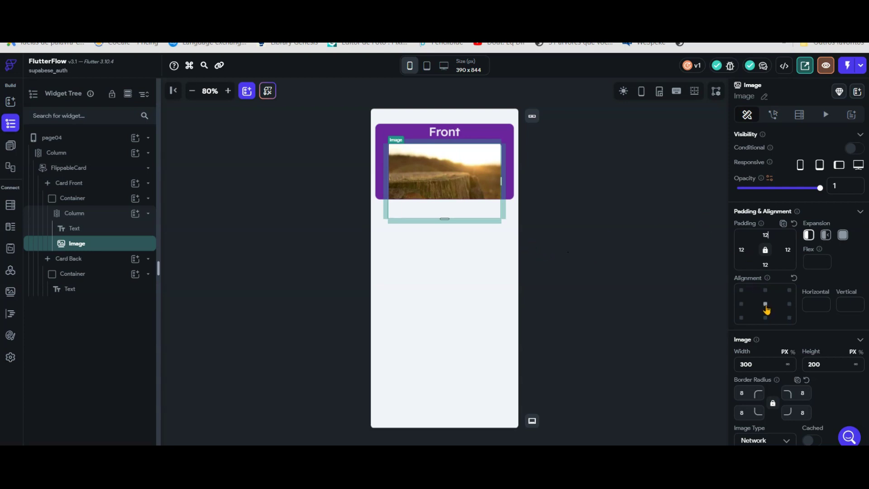
Reduce the height of the Card Front's Image to 120 px so it fits inside the purple Container.
{"action": "left_click", "coordinate": [823, 363]}
{"action": "key", "text": "ctrl+a"}
{"action": "type", "text": "50"}
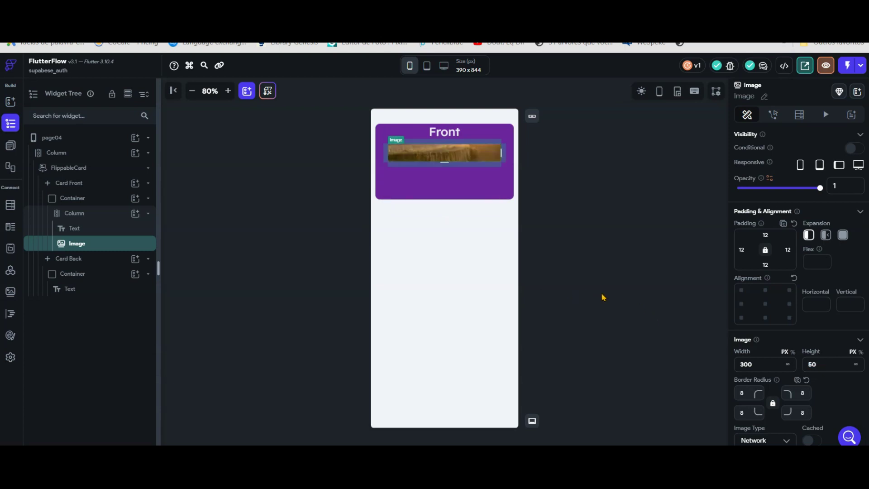
{"action": "key", "text": "ctrl+a"}
{"action": "type", "text": "150"}
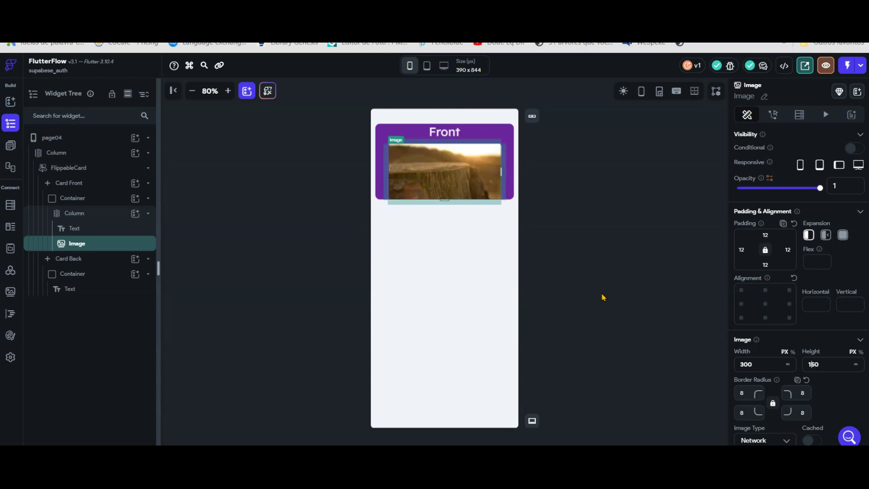
{"action": "type", "text": "22"}
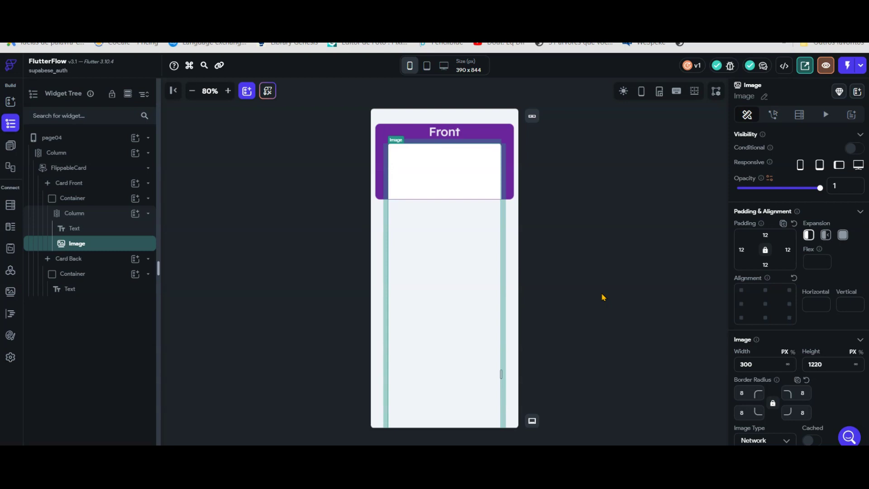
{"action": "key", "text": "Delete"}
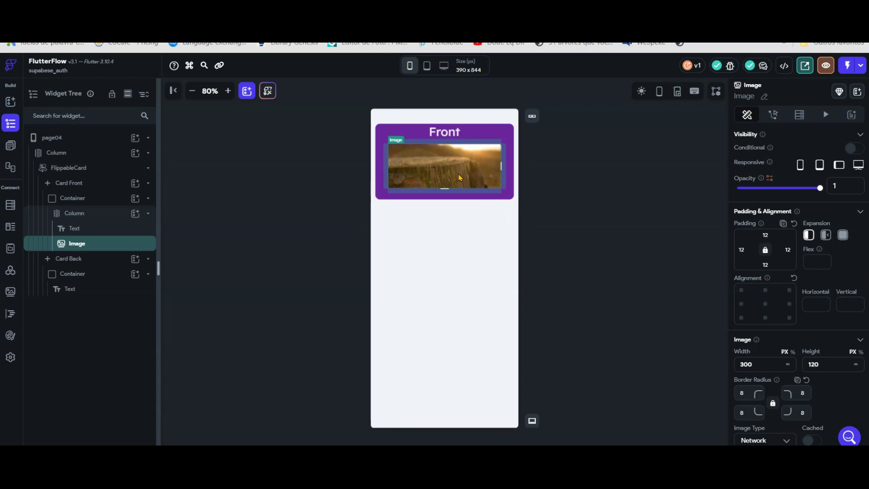
Switch between the Card Front and Card Back to compare the size and styling of both sides.
{"action": "left_click", "coordinate": [93, 262]}
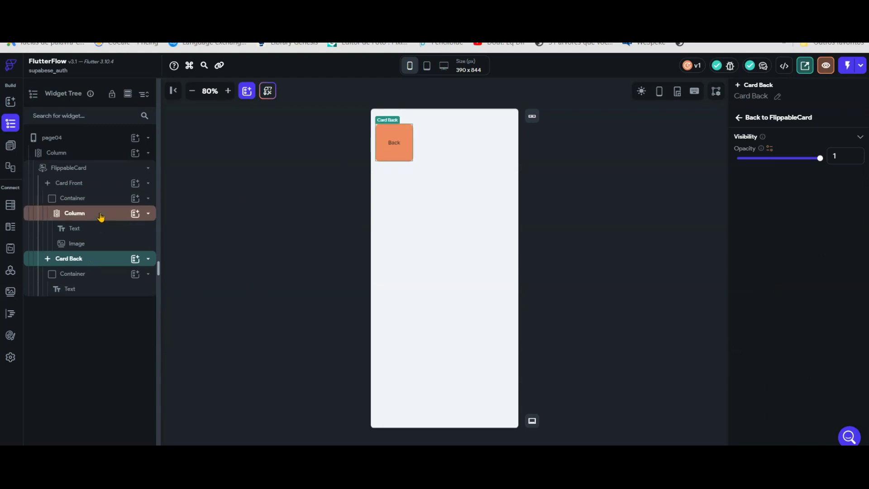
{"action": "left_click", "coordinate": [100, 184]}
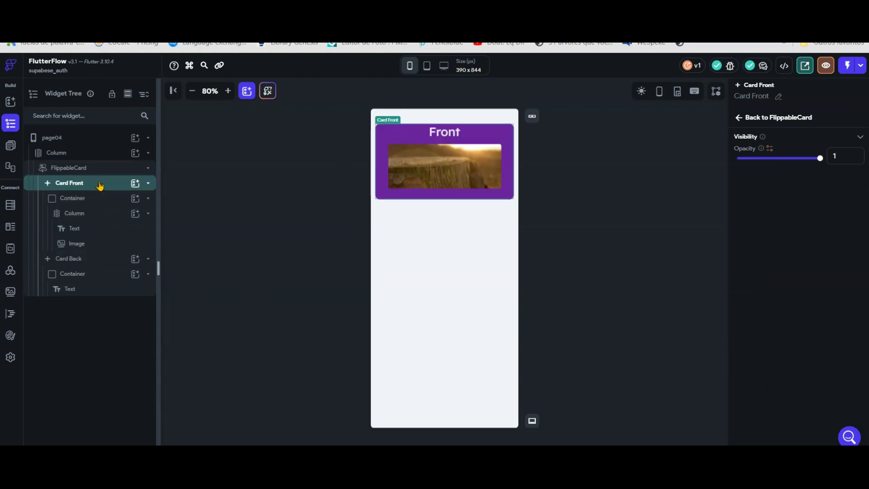
{"action": "left_click", "coordinate": [108, 259]}
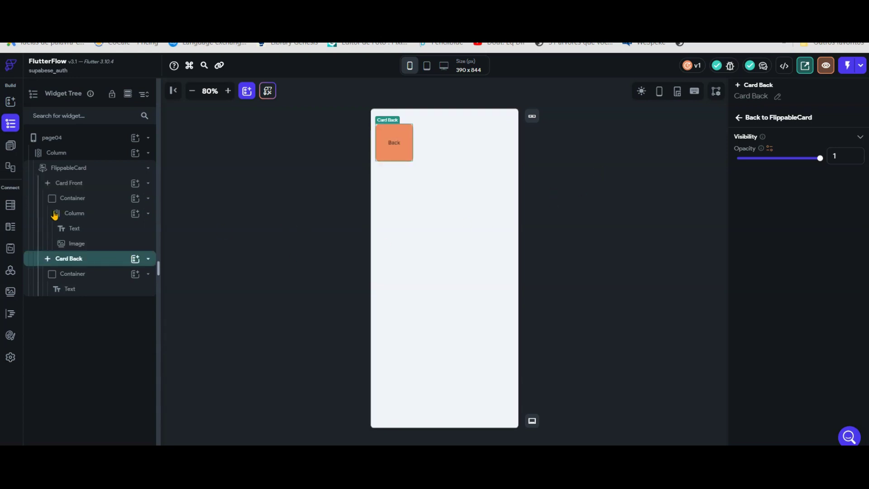
{"action": "left_click", "coordinate": [99, 186]}
{"action": "left_click", "coordinate": [493, 135]}
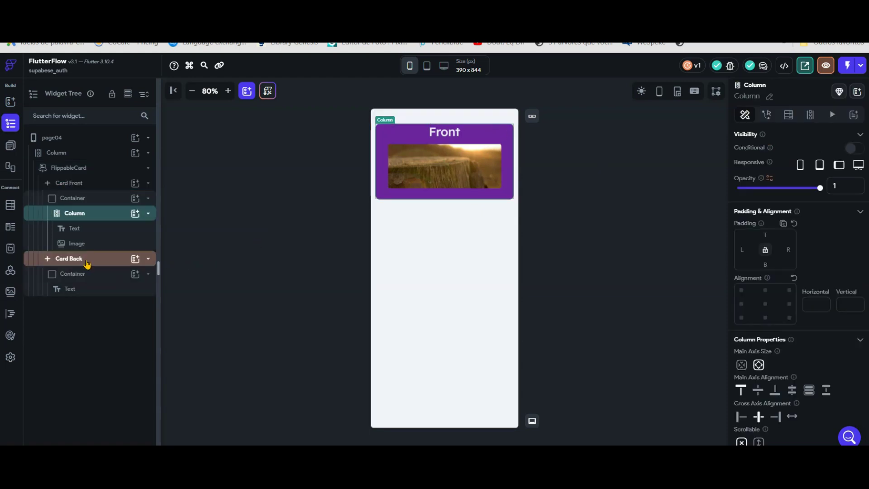
Size the Card Back's Container to 100% width and 300 px height.
{"action": "left_click", "coordinate": [87, 260]}
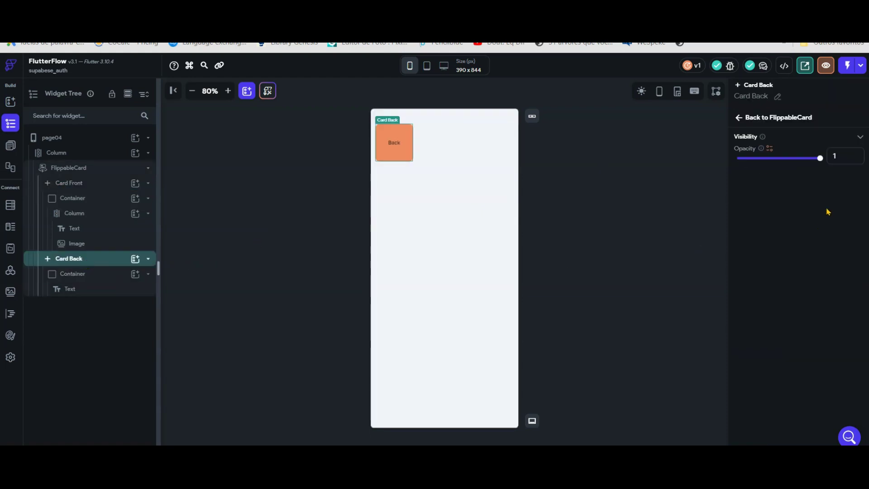
{"action": "left_click", "coordinate": [87, 275]}
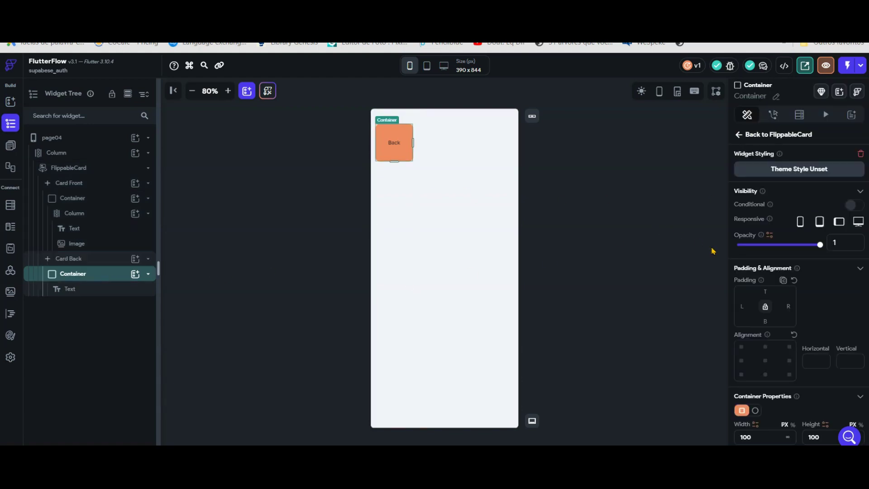
{"action": "scroll", "coordinate": [795, 316], "scroll_direction": "down", "scroll_amount": 3}
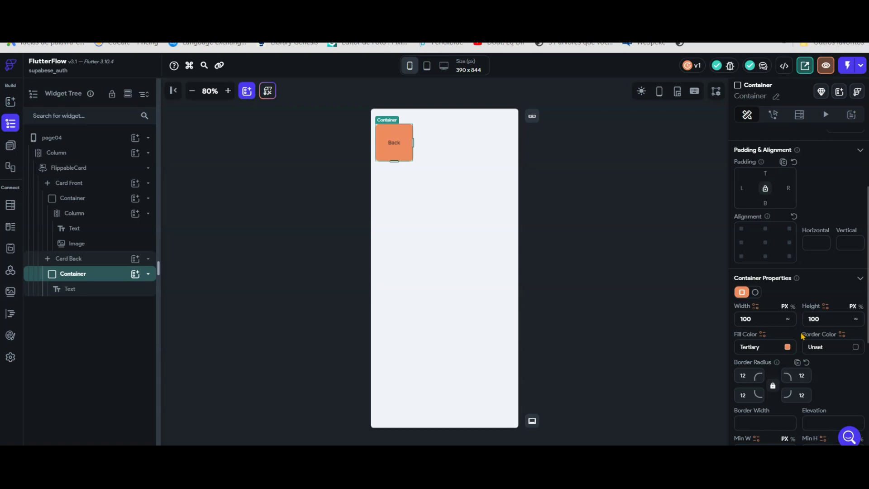
{"action": "scroll", "coordinate": [804, 336], "scroll_direction": "down", "scroll_amount": 3}
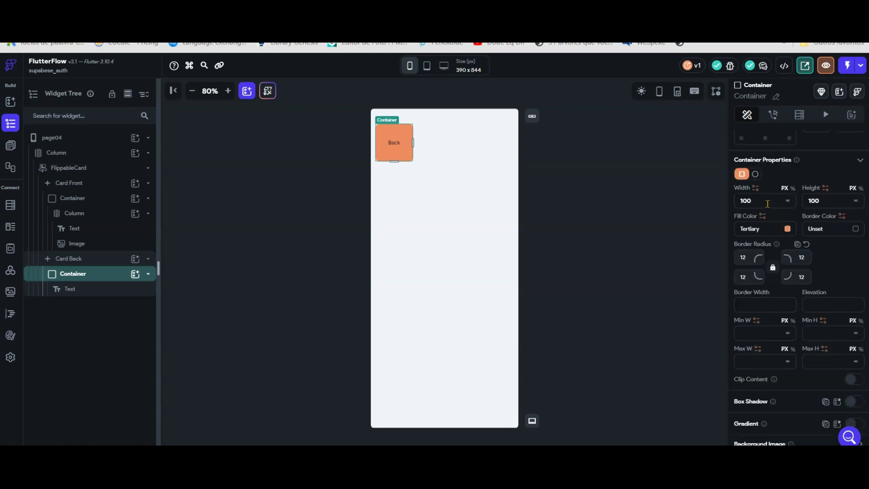
{"action": "left_click", "coordinate": [793, 188]}
{"action": "type", "text": "100"}
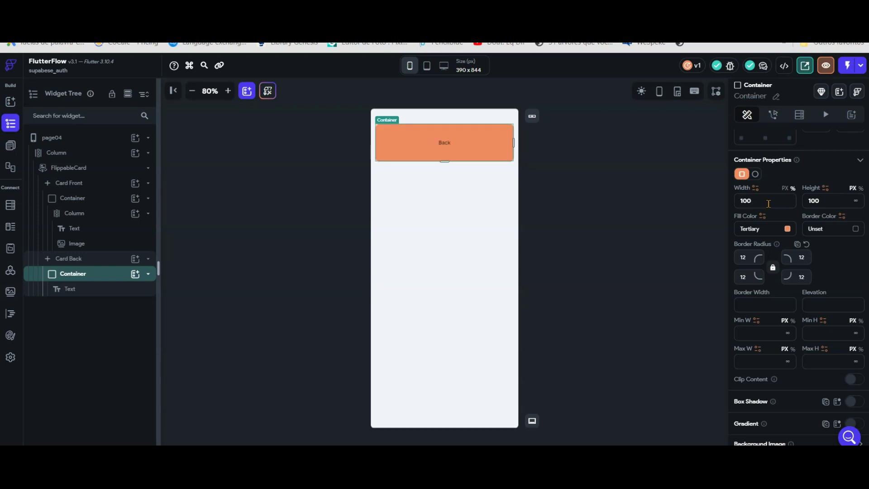
{"action": "double_click", "coordinate": [825, 200]}
{"action": "type", "text": "300"}
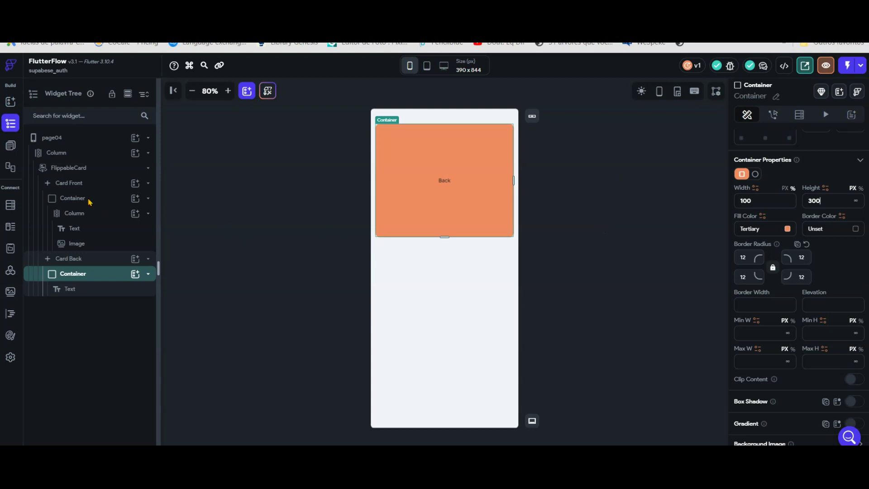
Add an Image to the Card Back's Container, wrapping it with the existing Text in a Row.
{"action": "left_click", "coordinate": [69, 183]}
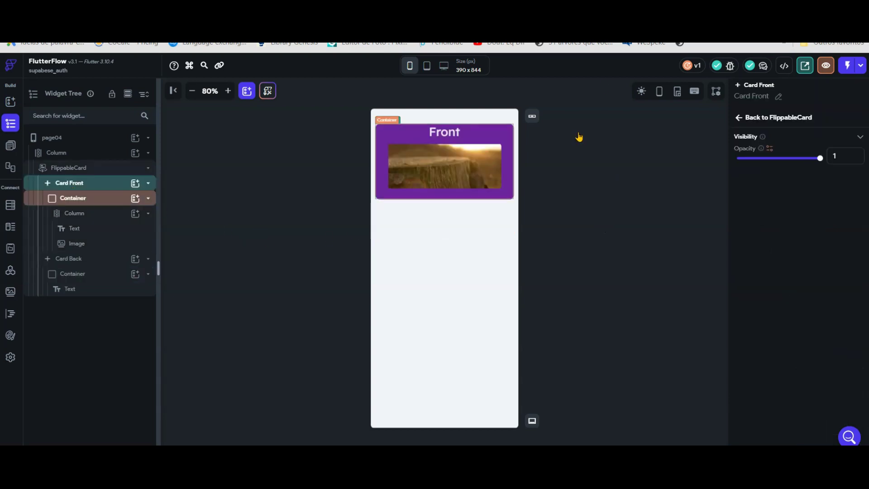
{"action": "left_click", "coordinate": [86, 260]}
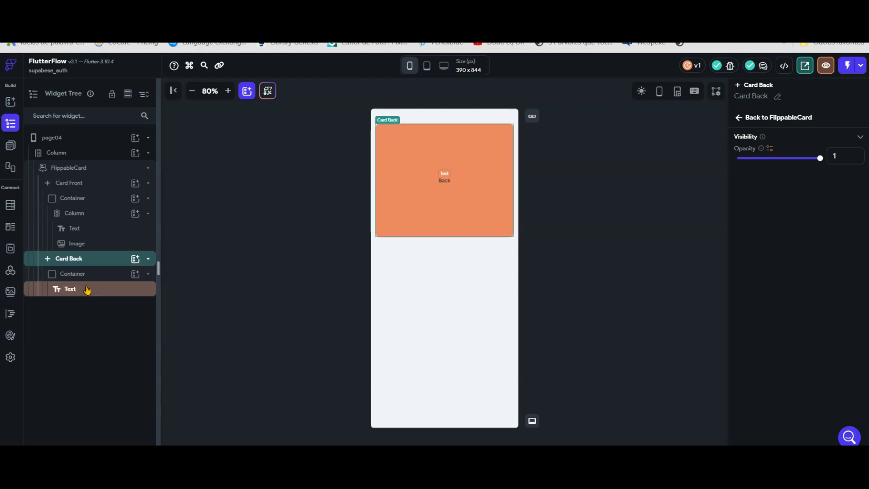
{"action": "left_click", "coordinate": [135, 275]}
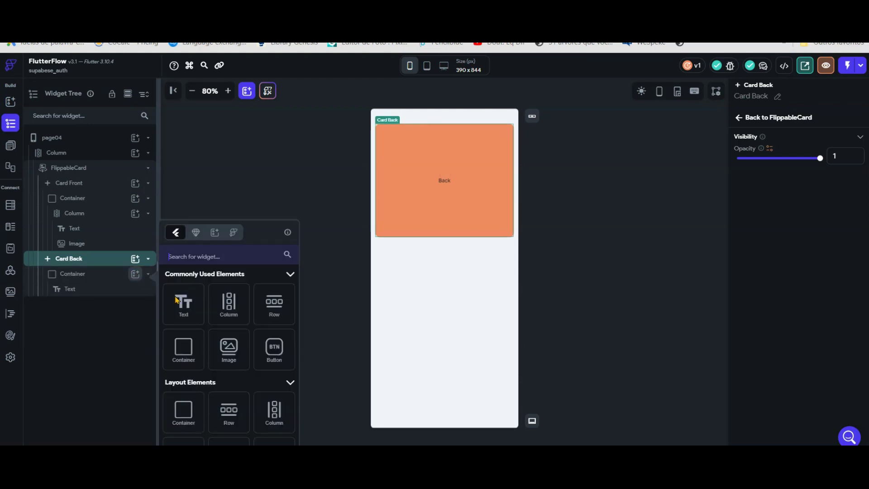
{"action": "left_click", "coordinate": [231, 350]}
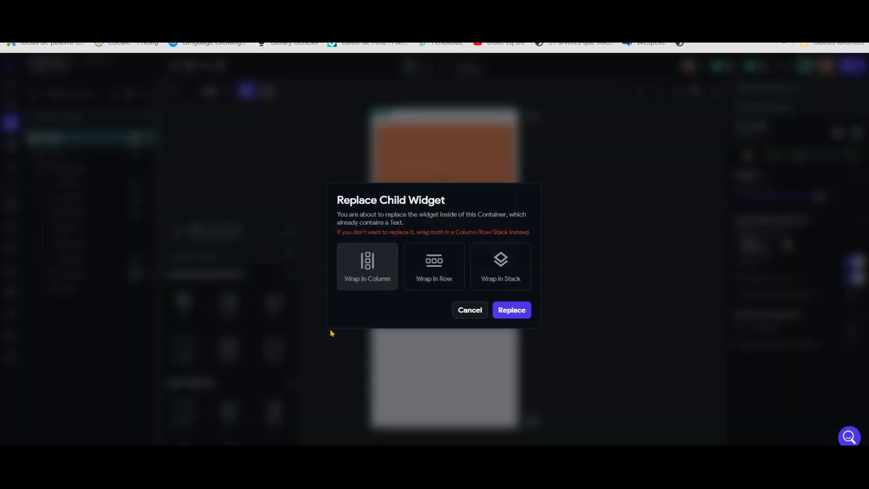
{"action": "left_click", "coordinate": [436, 265]}
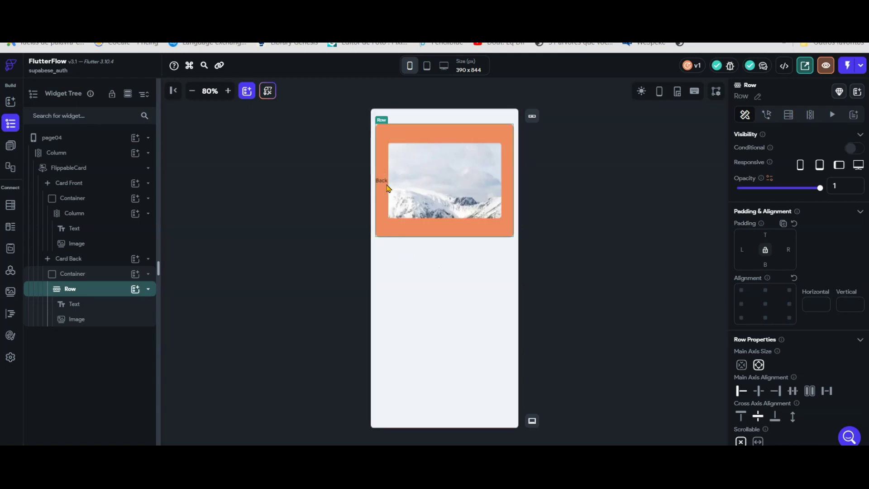
Set the Card Back's Text to font size 32.
{"action": "left_click", "coordinate": [85, 304]}
{"action": "scroll", "coordinate": [786, 250], "scroll_direction": "down", "scroll_amount": 5}
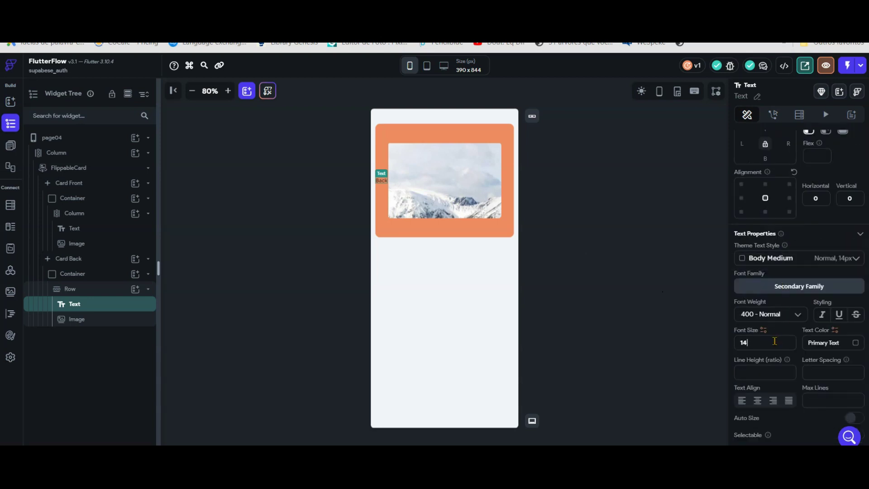
{"action": "type", "text": "32"}
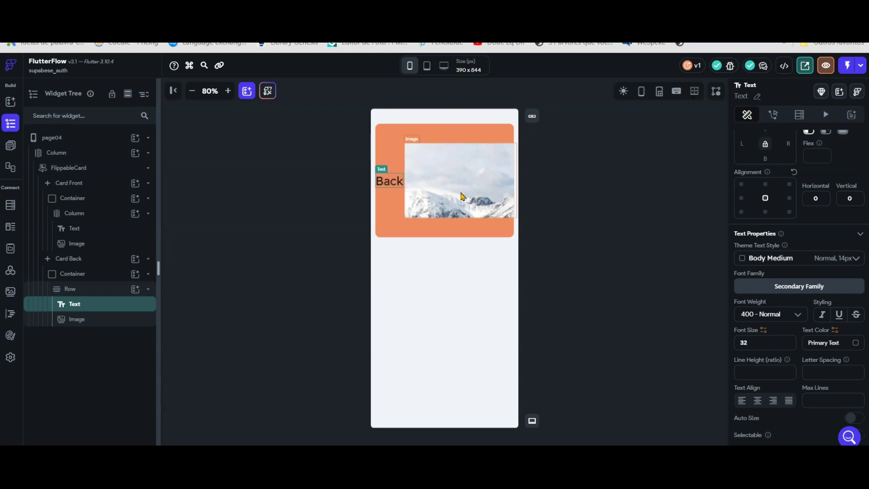
Set the width of the Card Back's Image to 50%.
{"action": "left_click", "coordinate": [462, 195]}
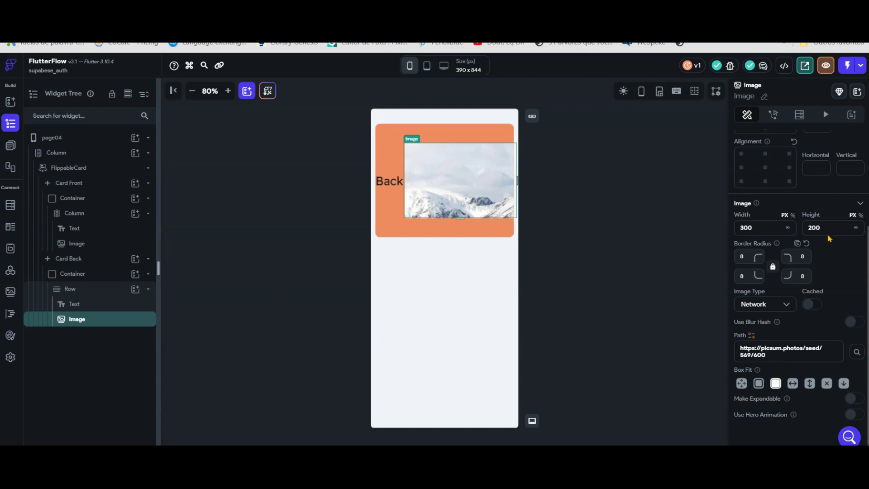
{"action": "left_click", "coordinate": [793, 215]}
{"action": "left_click", "coordinate": [770, 228]}
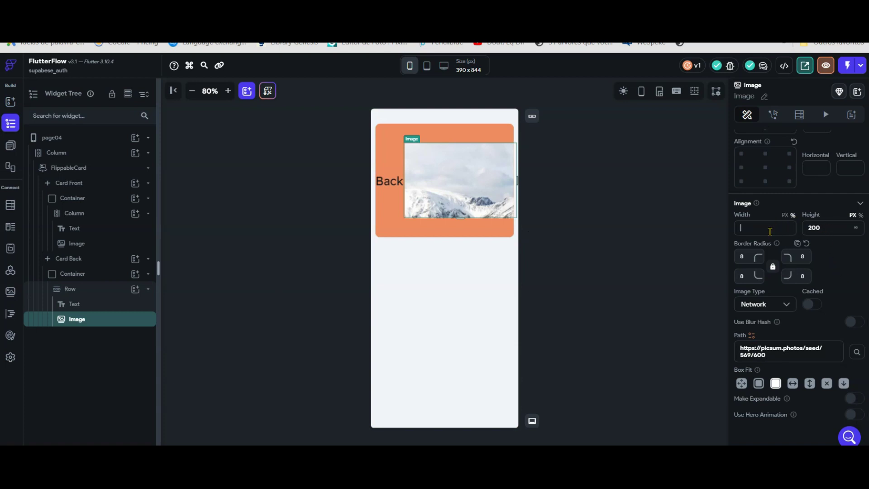
{"action": "type", "text": "50"}
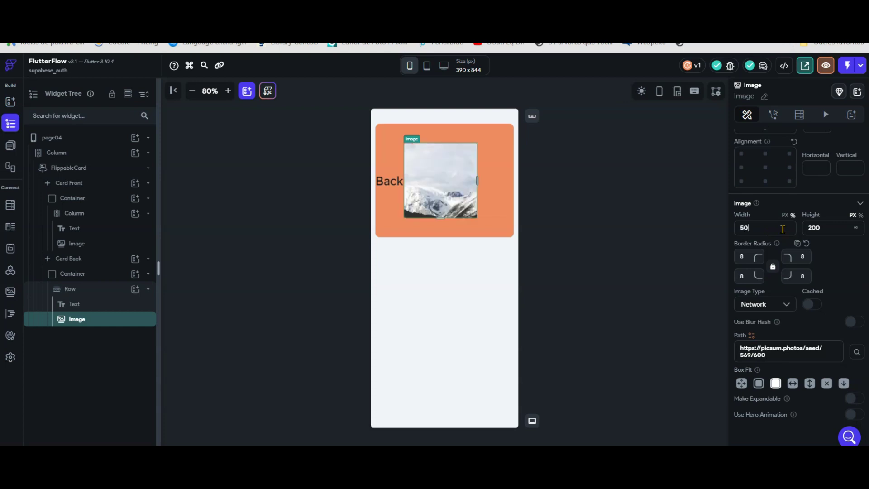
{"action": "left_click", "coordinate": [827, 228]}
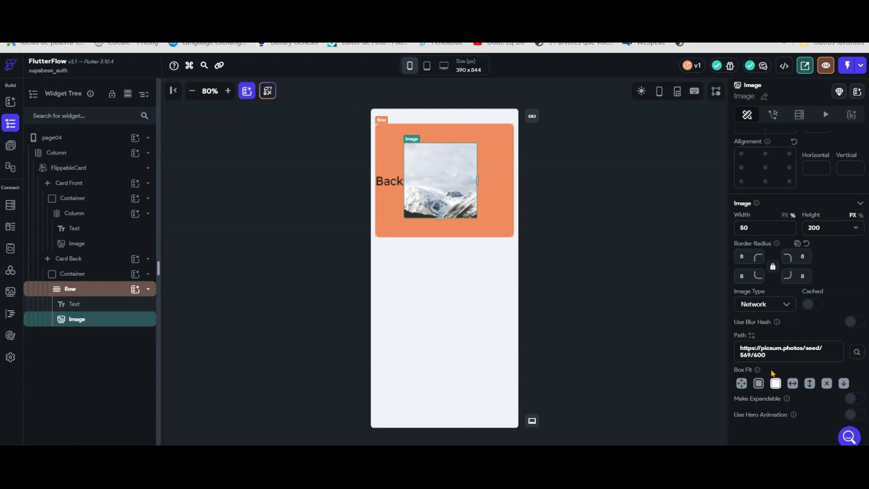
Set the Card Back Row's main axis alignment to Space Around and review both sides of the card.
{"action": "left_click", "coordinate": [91, 300]}
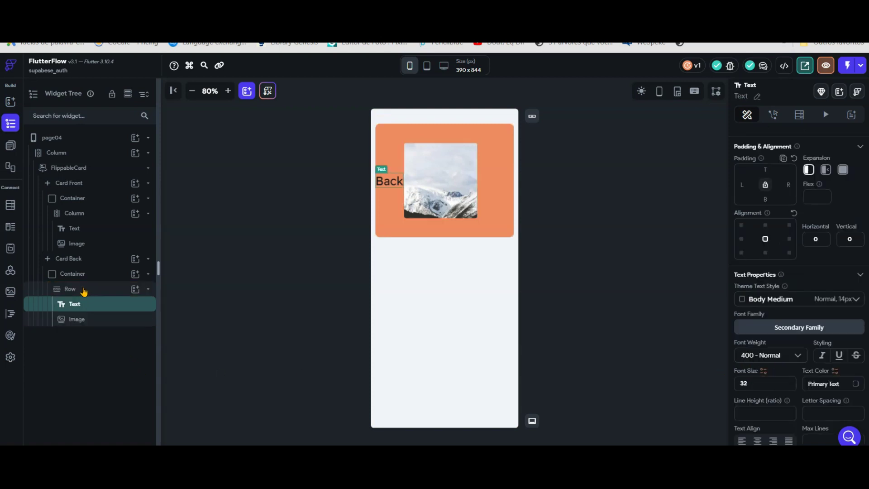
{"action": "left_click", "coordinate": [102, 291]}
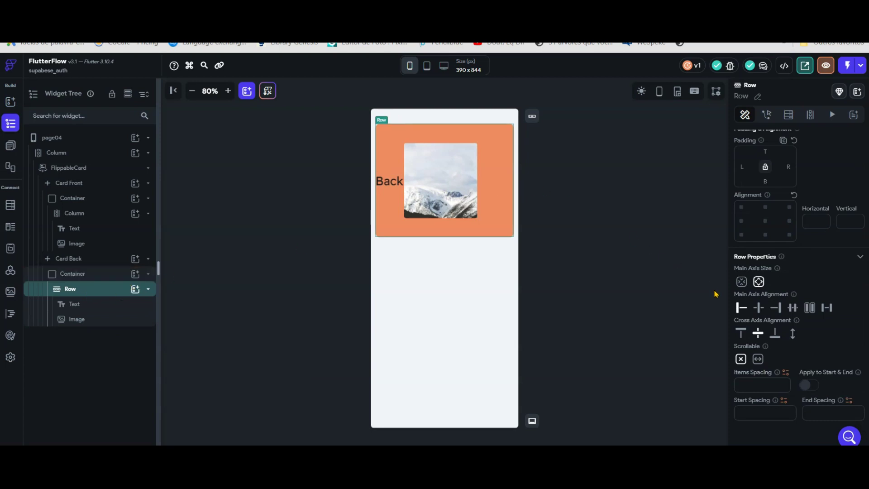
{"action": "left_click", "coordinate": [810, 308]}
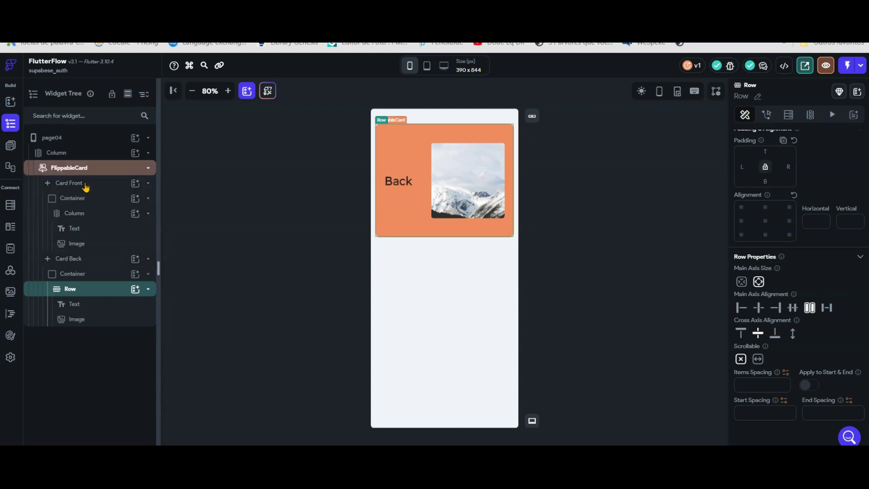
{"action": "left_click", "coordinate": [68, 183]}
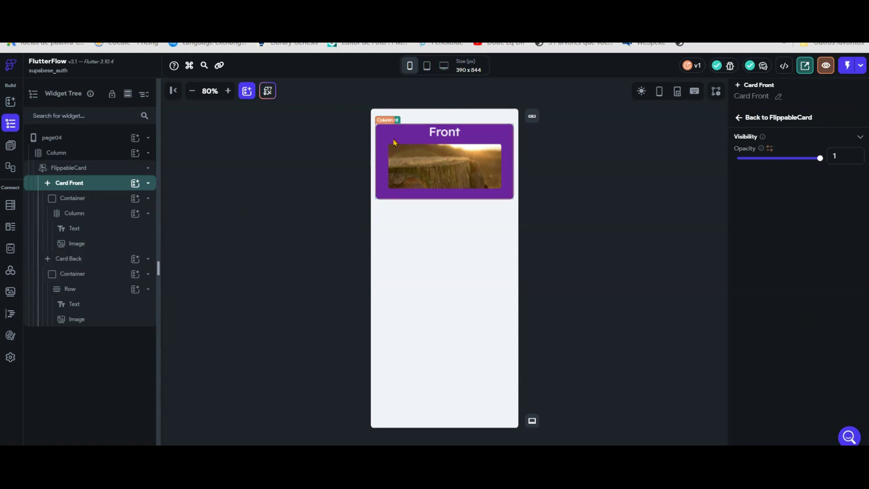
{"action": "left_click", "coordinate": [90, 261]}
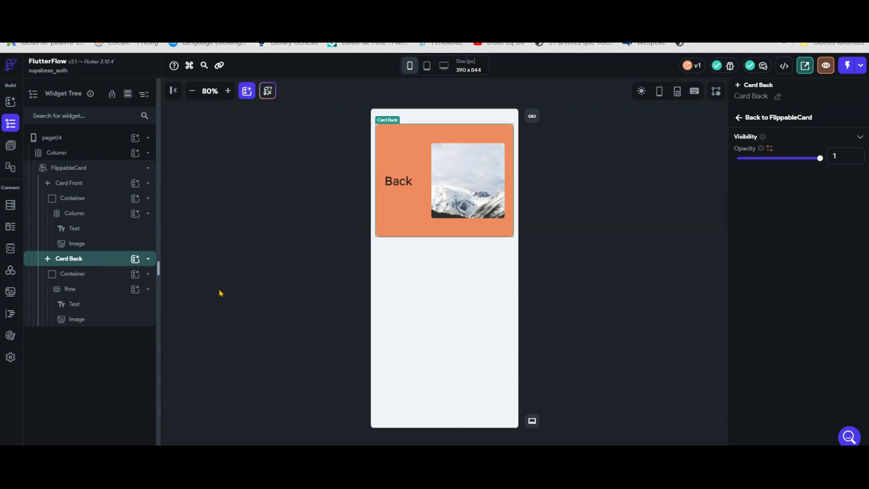
Add a StaggeredView to page04's Column below the FlippableCard.
{"action": "left_click", "coordinate": [149, 169]}
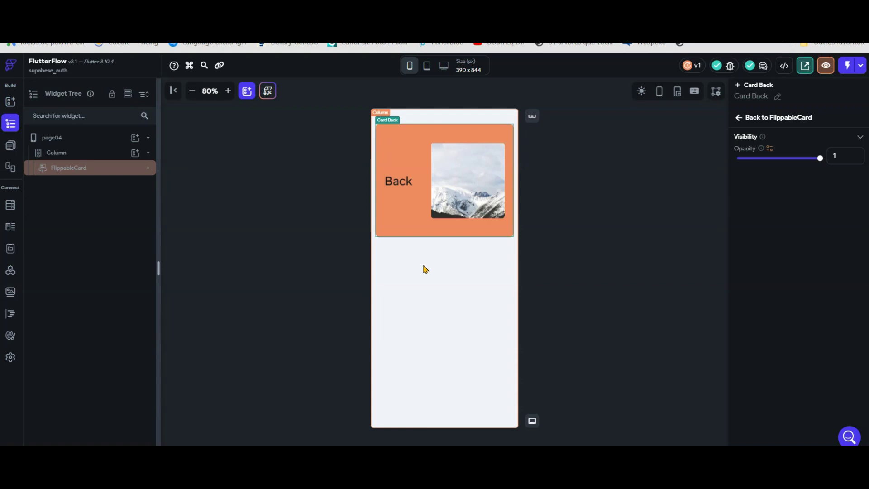
{"action": "left_click", "coordinate": [135, 156]}
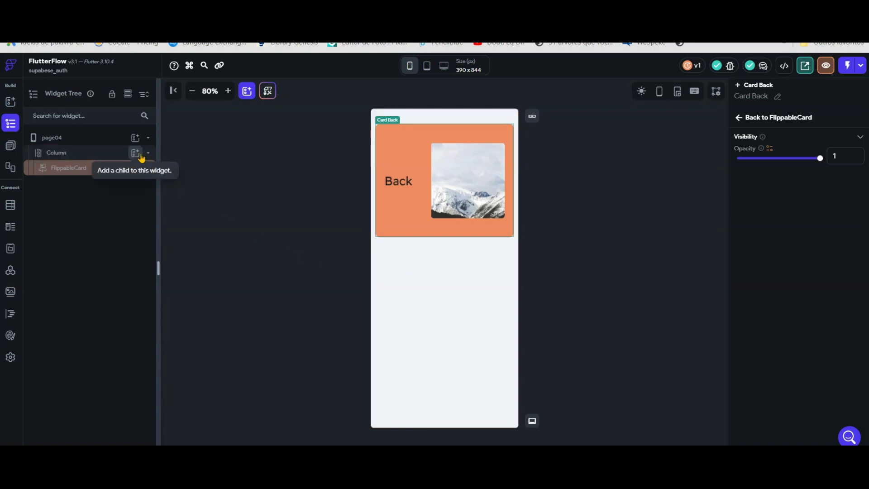
{"action": "scroll", "coordinate": [279, 280], "scroll_direction": "down", "scroll_amount": 3}
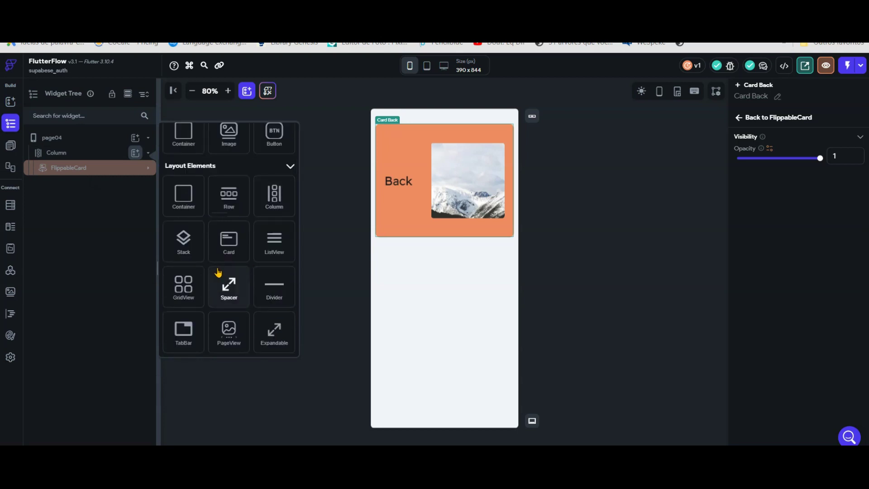
{"action": "scroll", "coordinate": [224, 272], "scroll_direction": "down", "scroll_amount": 3}
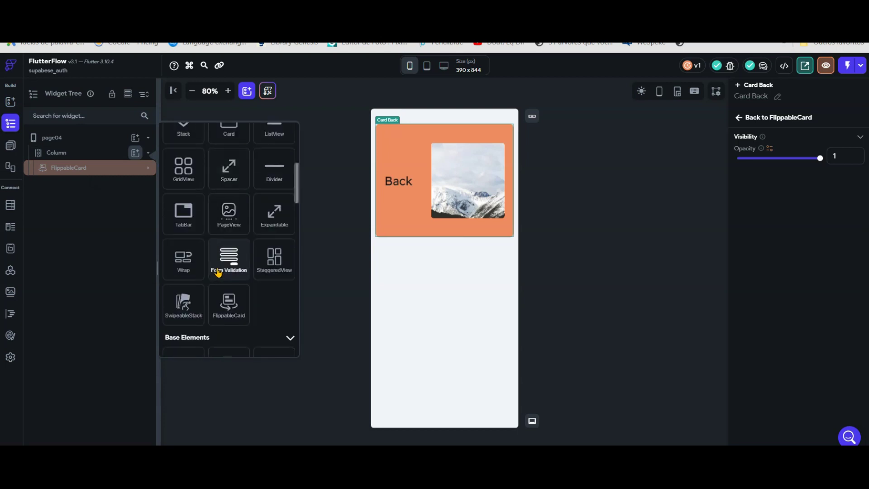
{"action": "left_click", "coordinate": [275, 257]}
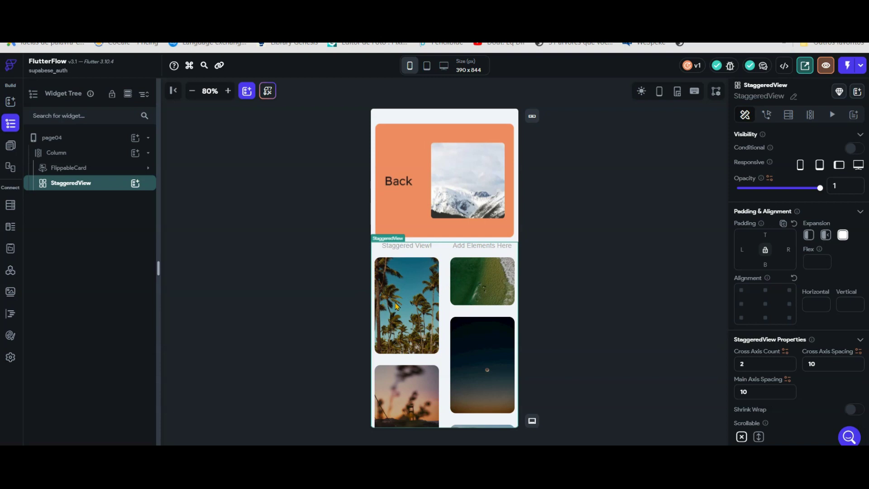
Review the GridView layout on page03 and return to page04.
{"action": "left_click", "coordinate": [10, 145]}
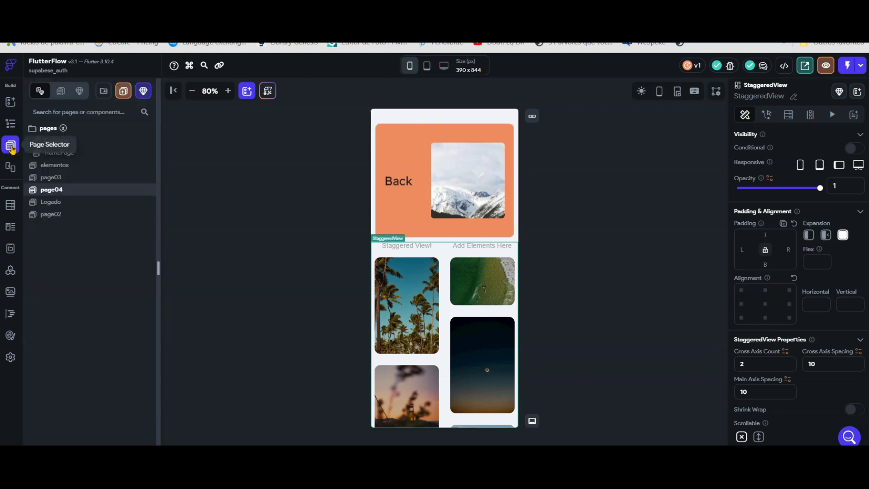
{"action": "left_click", "coordinate": [65, 179]}
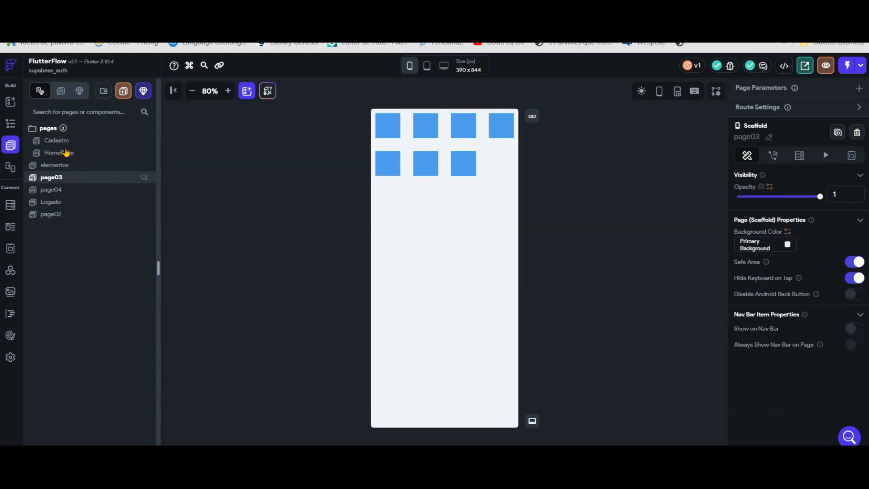
{"action": "left_click", "coordinate": [11, 126]}
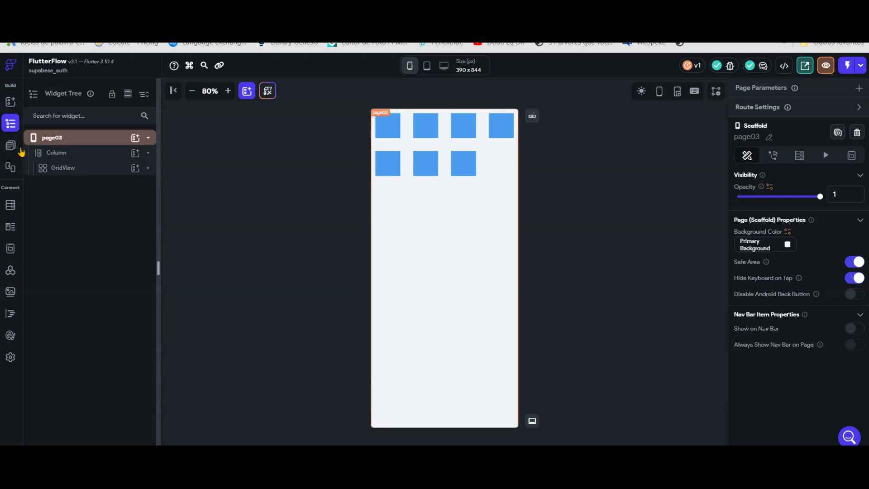
{"action": "left_click", "coordinate": [11, 145]}
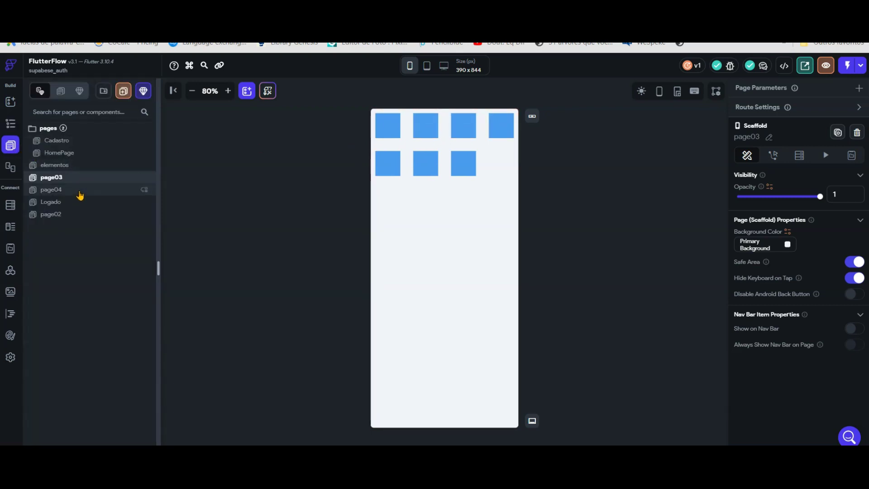
{"action": "left_click", "coordinate": [78, 190]}
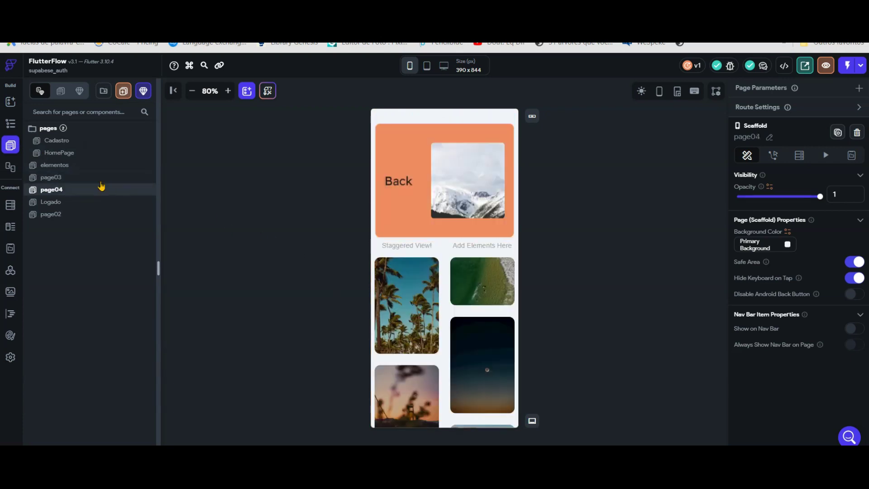
Add an Image to the StaggeredView and set its padding to 8 on all sides.
{"action": "left_click", "coordinate": [14, 129]}
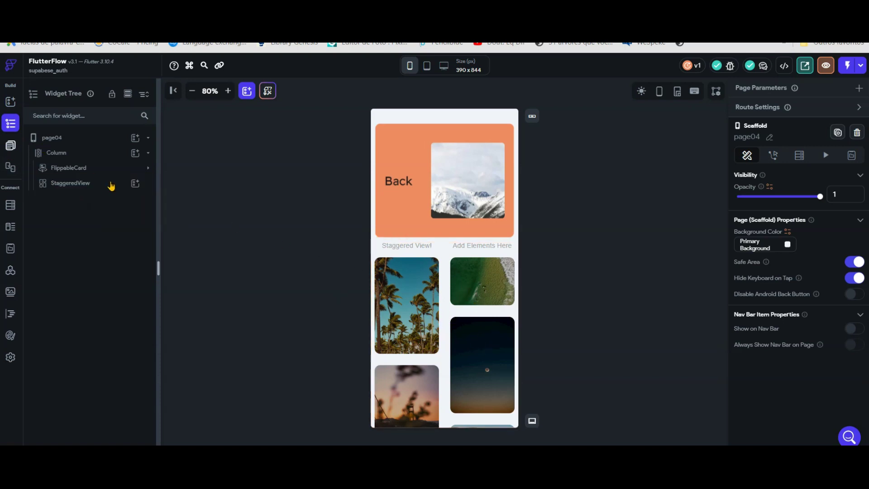
{"action": "left_click", "coordinate": [136, 189]}
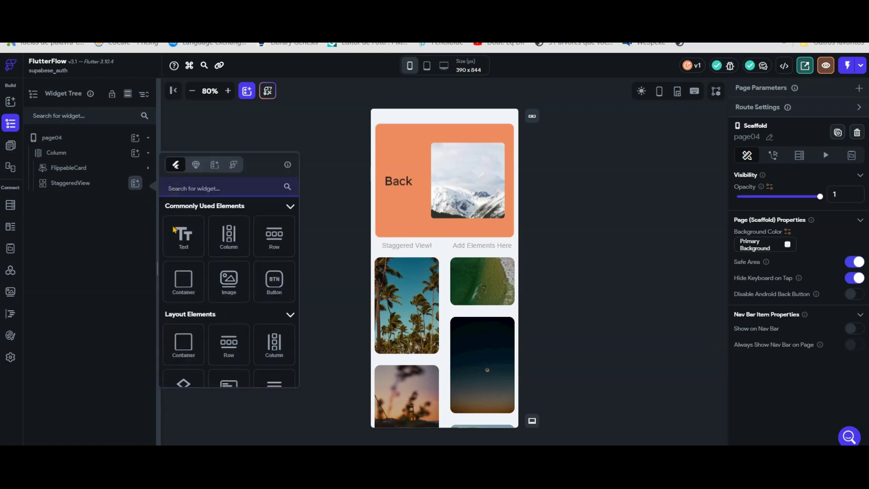
{"action": "left_click", "coordinate": [233, 291]}
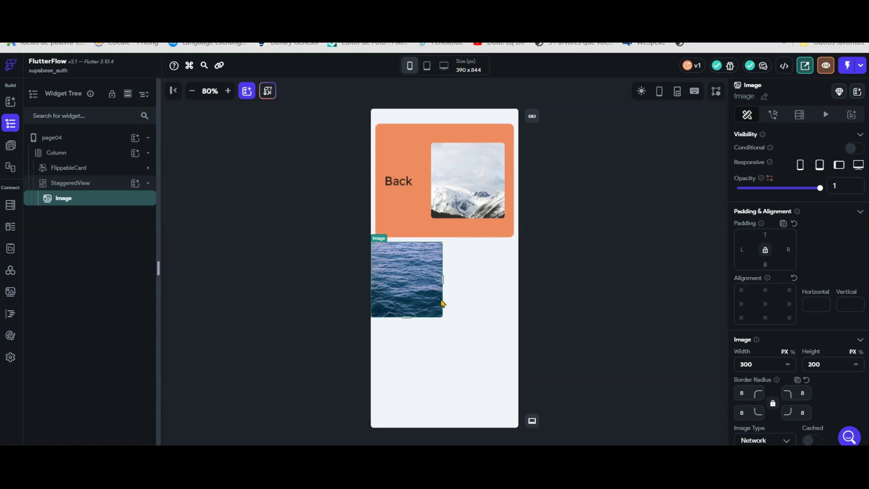
{"action": "left_click", "coordinate": [765, 251]}
{"action": "type", "text": "8"}
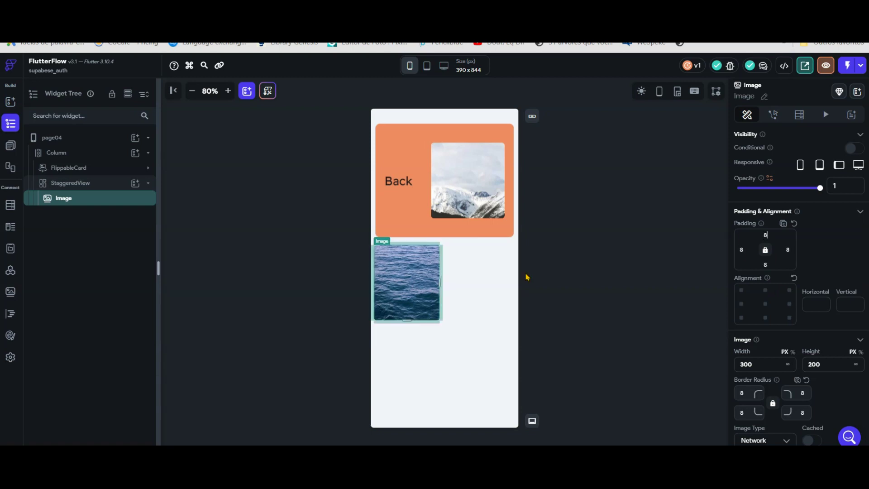
Duplicate the padded Image inside the StaggeredView.
{"action": "right_click", "coordinate": [113, 204]}
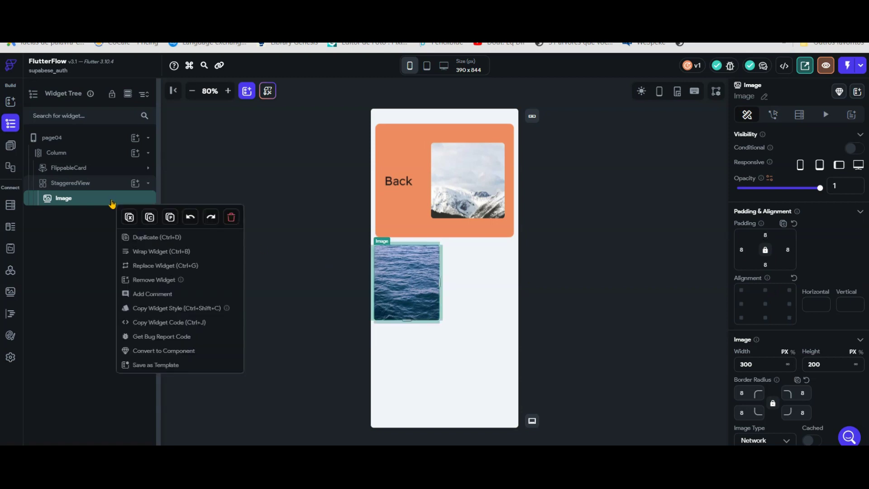
{"action": "left_click", "coordinate": [153, 236]}
{"action": "key", "text": "ctrl+v"}
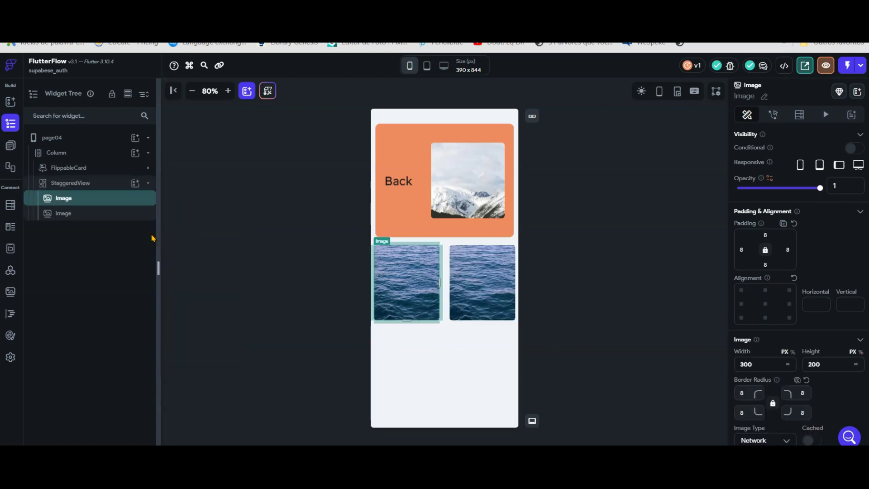
Try a cross axis count of 3 on the StaggeredView and set it back to 2.
{"action": "left_click", "coordinate": [68, 184]}
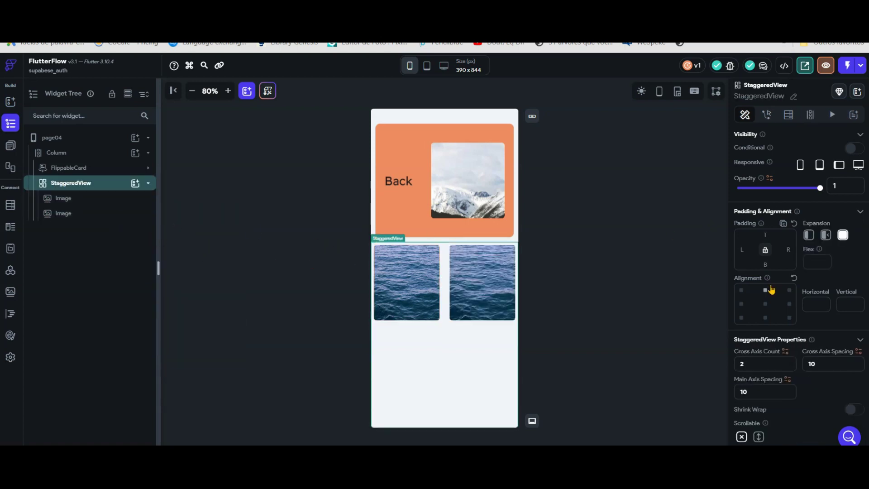
{"action": "scroll", "coordinate": [773, 290], "scroll_direction": "down", "scroll_amount": 1}
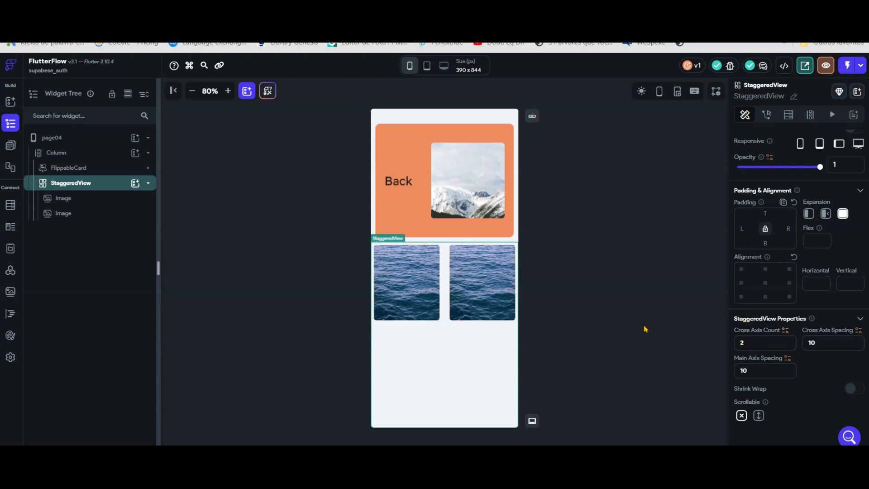
{"action": "double_click", "coordinate": [756, 341]}
{"action": "type", "text": "3"}
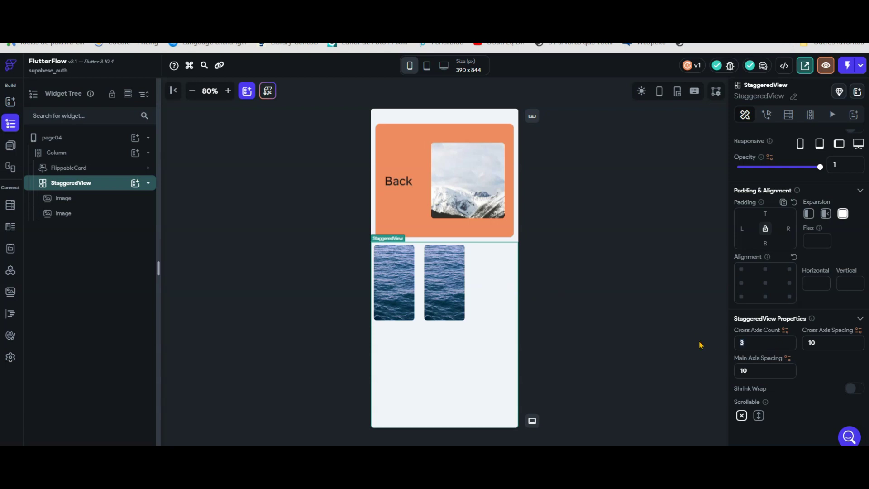
{"action": "key", "text": "BackSpace"}
{"action": "type", "text": "2"}
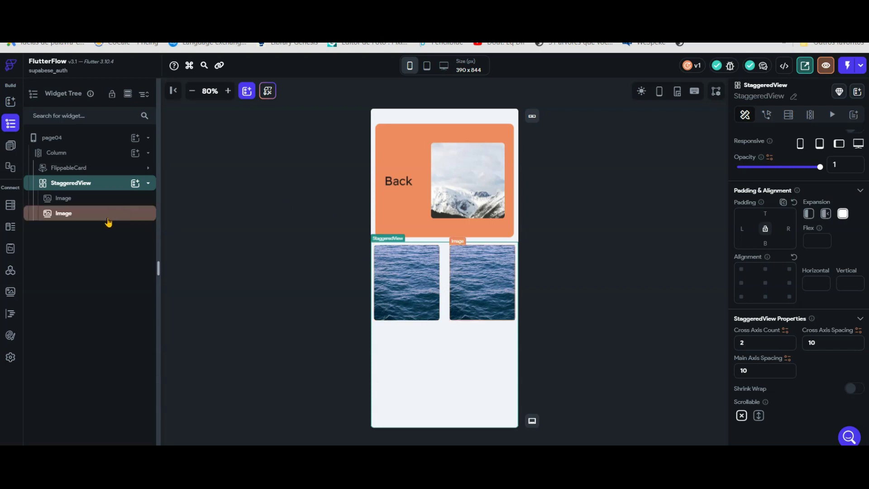
Add two more Image widgets to the StaggeredView after the padded pair.
{"action": "right_click", "coordinate": [107, 220]}
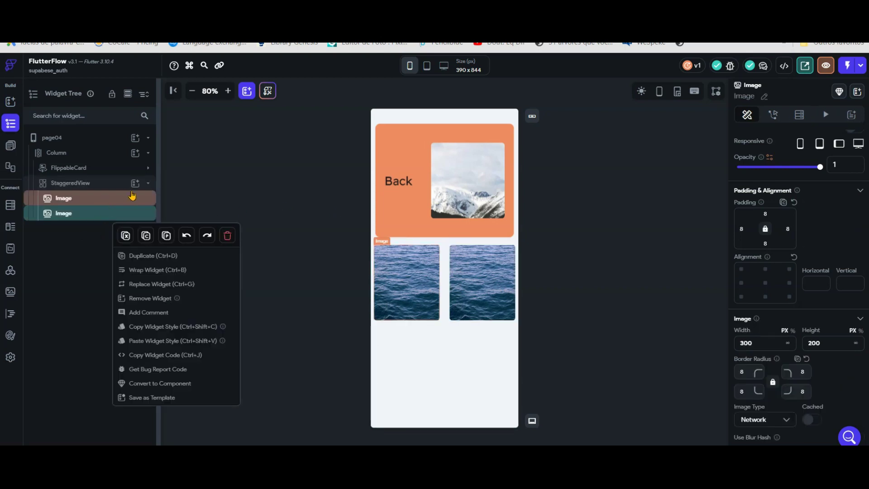
{"action": "left_click", "coordinate": [135, 188]}
{"action": "left_click", "coordinate": [135, 187]}
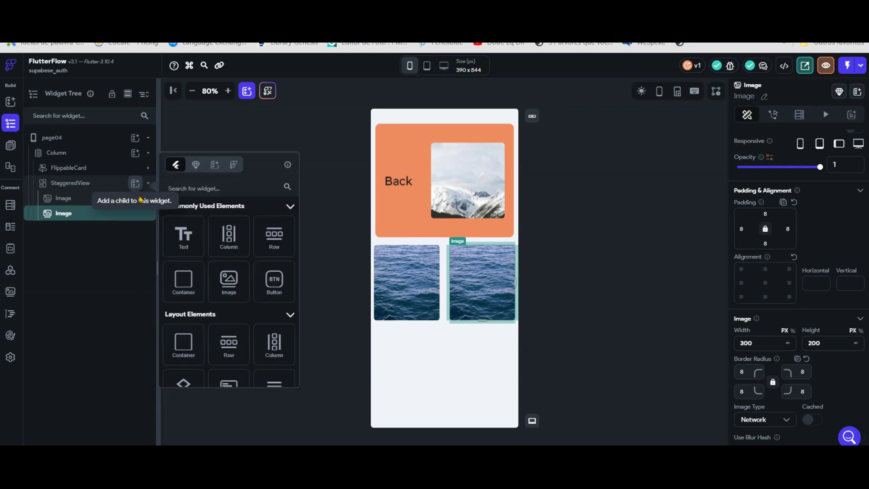
{"action": "left_click", "coordinate": [232, 283]}
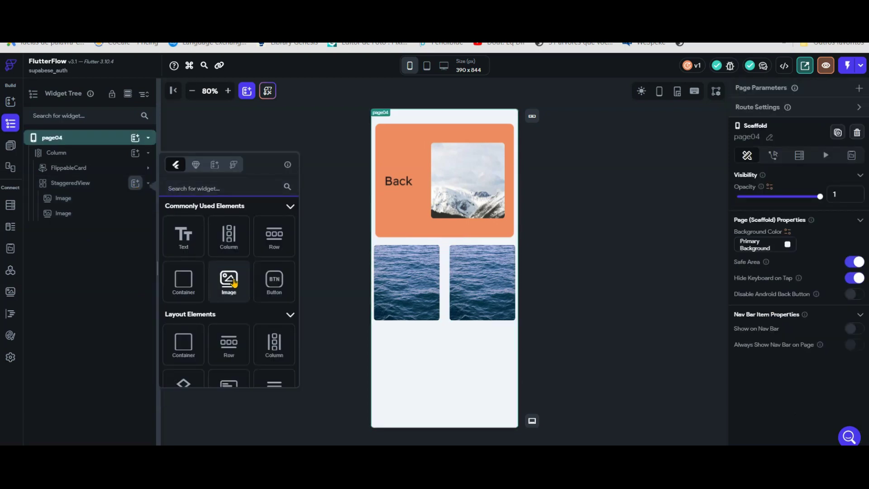
{"action": "left_click", "coordinate": [135, 184]}
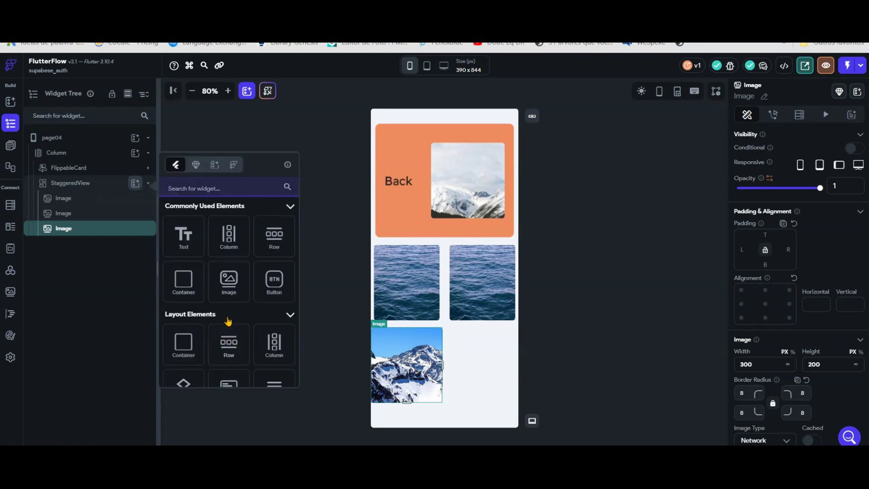
{"action": "left_click", "coordinate": [227, 290]}
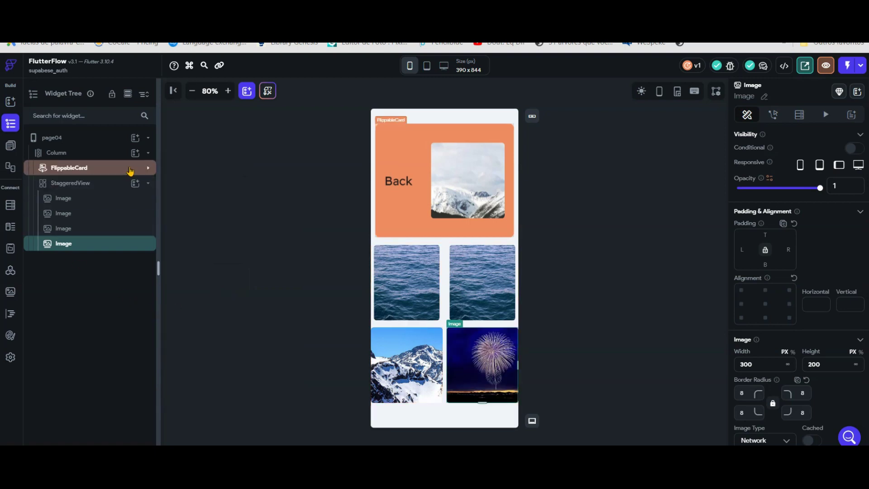
Display the FlippableCard's Card Front and add a fifth Image to the StaggeredView.
{"action": "left_click", "coordinate": [148, 168]}
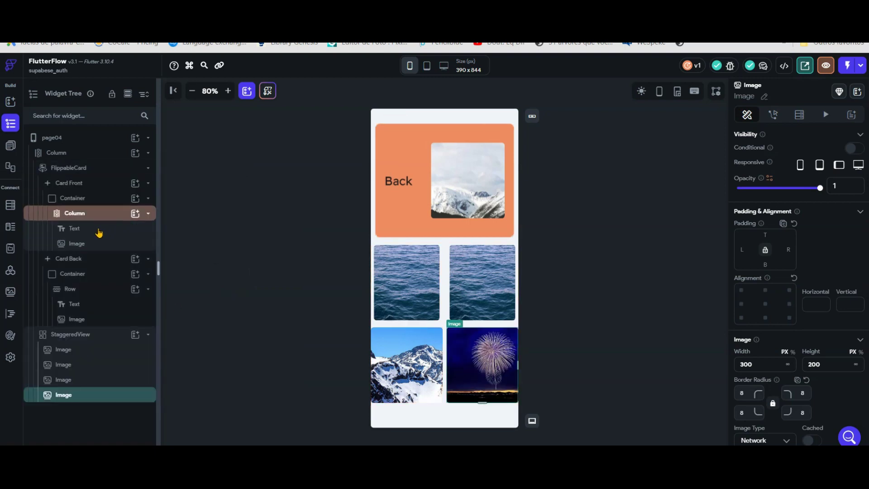
{"action": "left_click", "coordinate": [98, 185]}
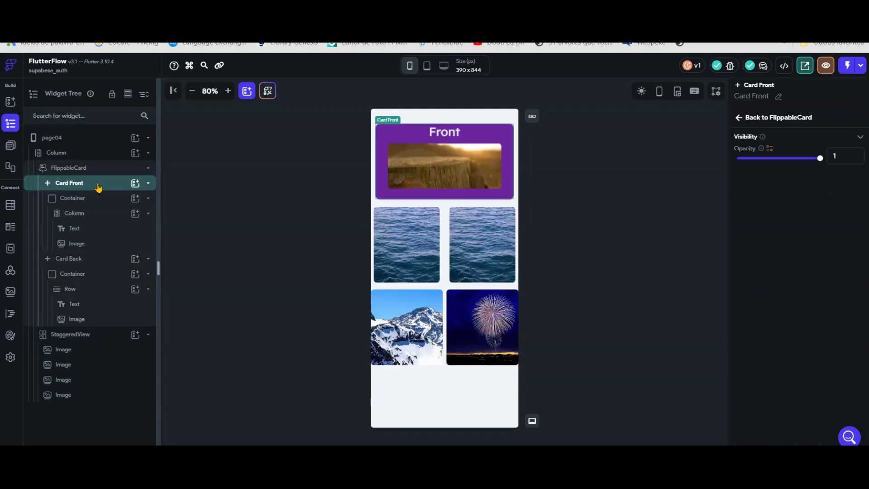
{"action": "left_click", "coordinate": [148, 168]}
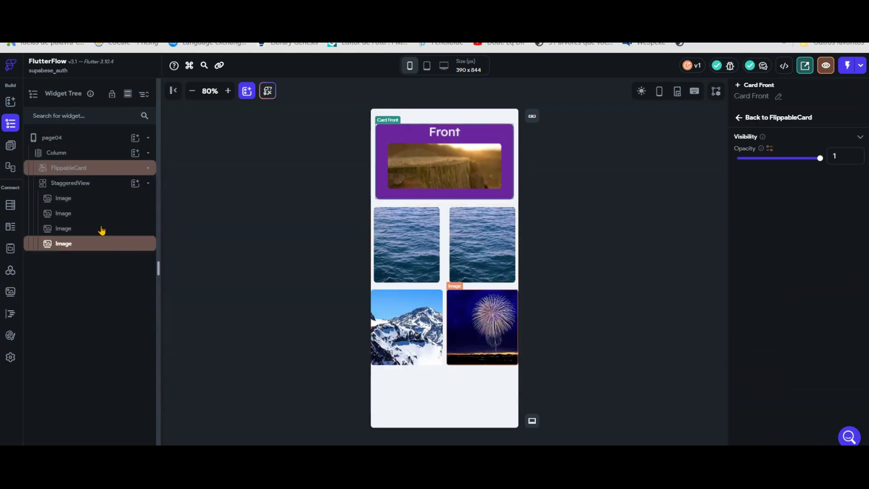
{"action": "left_click", "coordinate": [137, 184]}
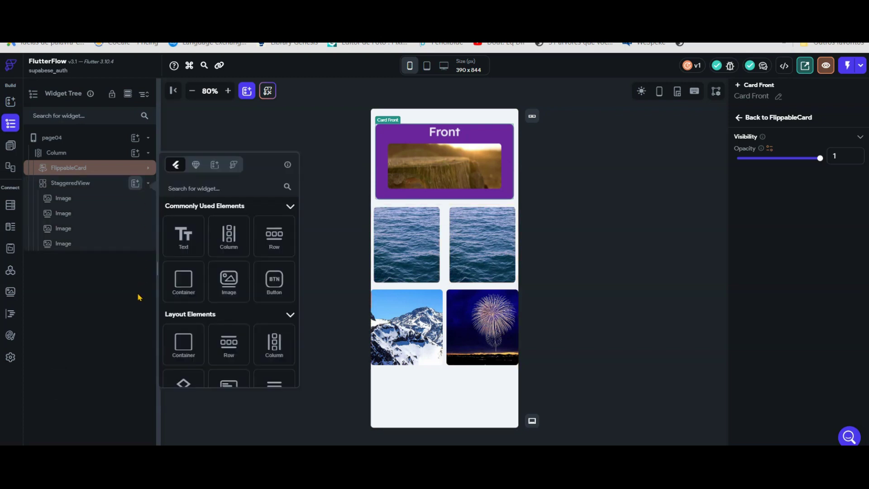
{"action": "left_click", "coordinate": [231, 288]}
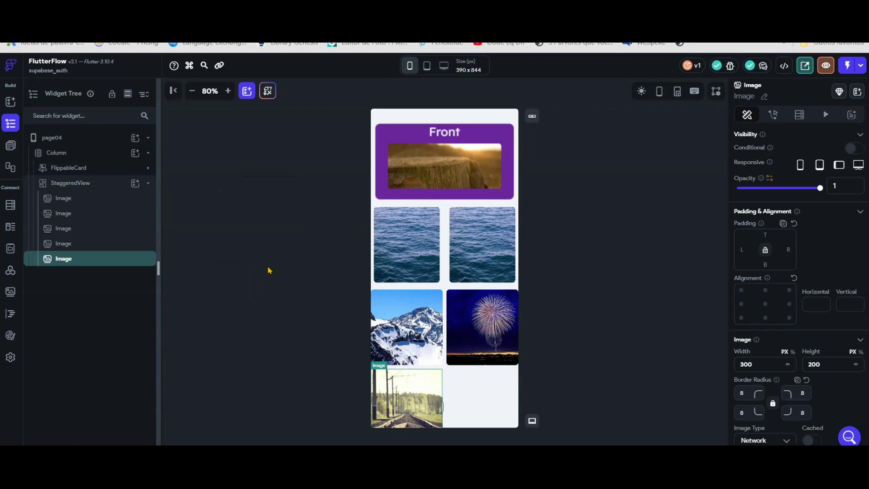
Set the height of the StaggeredView's first Image to 100 px.
{"action": "left_click", "coordinate": [414, 266]}
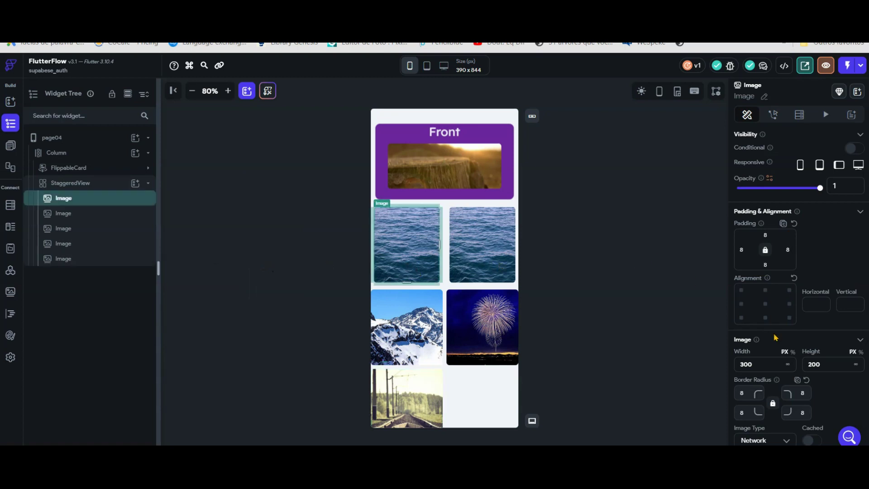
{"action": "double_click", "coordinate": [832, 361]}
{"action": "type", "text": "100"}
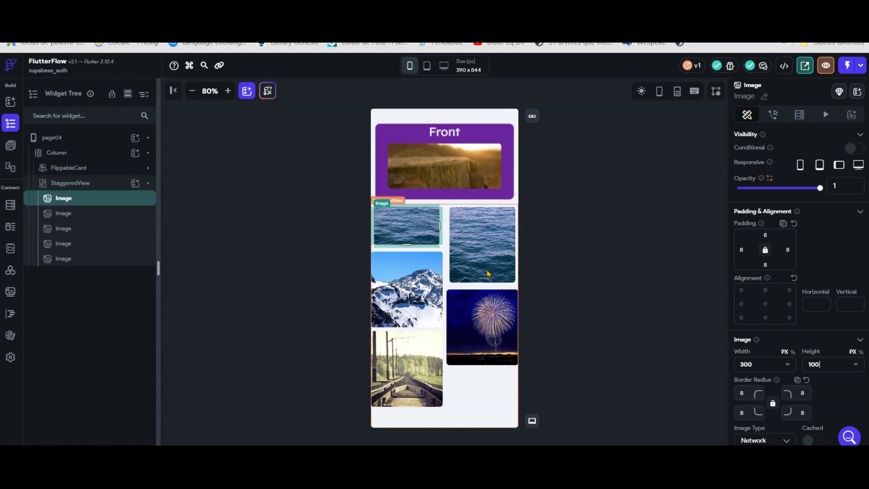
Clear the width of the StaggeredView's second Image and set its height to 350 px.
{"action": "left_click", "coordinate": [481, 240]}
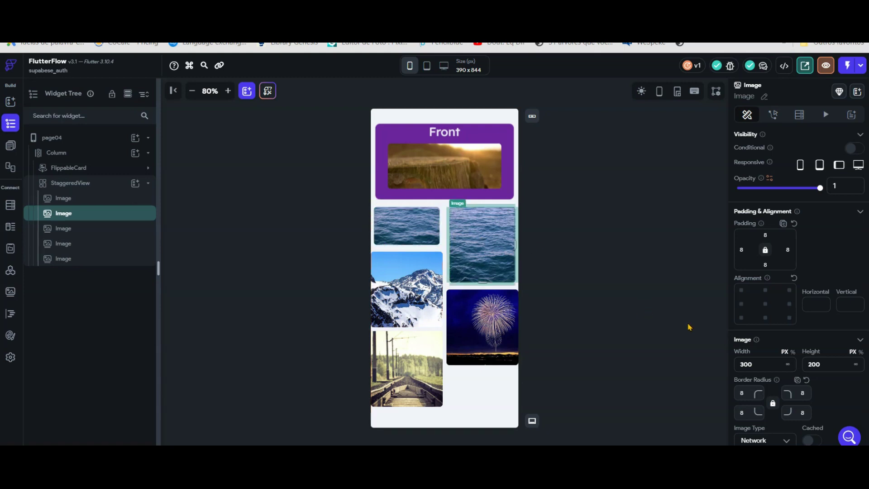
{"action": "double_click", "coordinate": [758, 364]}
{"action": "type", "text": "3"}
{"action": "key", "text": "BackSpace"}
{"action": "double_click", "coordinate": [837, 362]}
{"action": "type", "text": "350"}
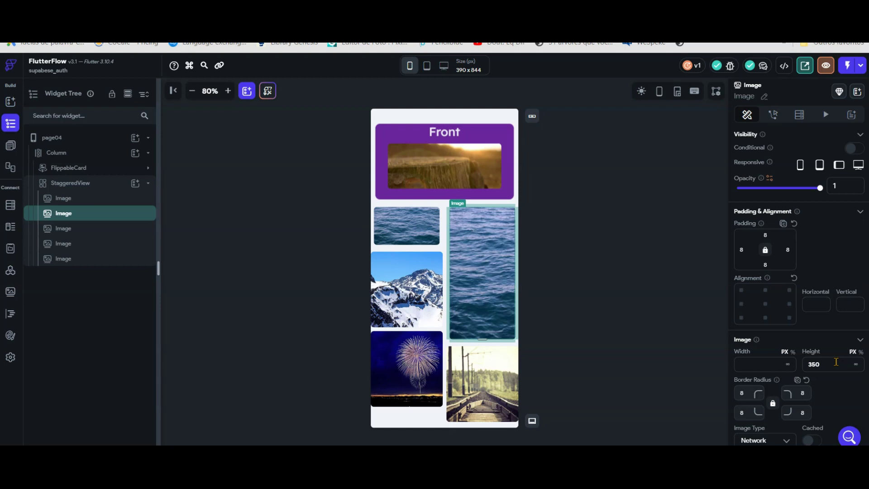
Set the height of the StaggeredView's last Image, the railway photo, to 170 px.
{"action": "left_click", "coordinate": [481, 379]}
{"action": "left_click", "coordinate": [818, 365]}
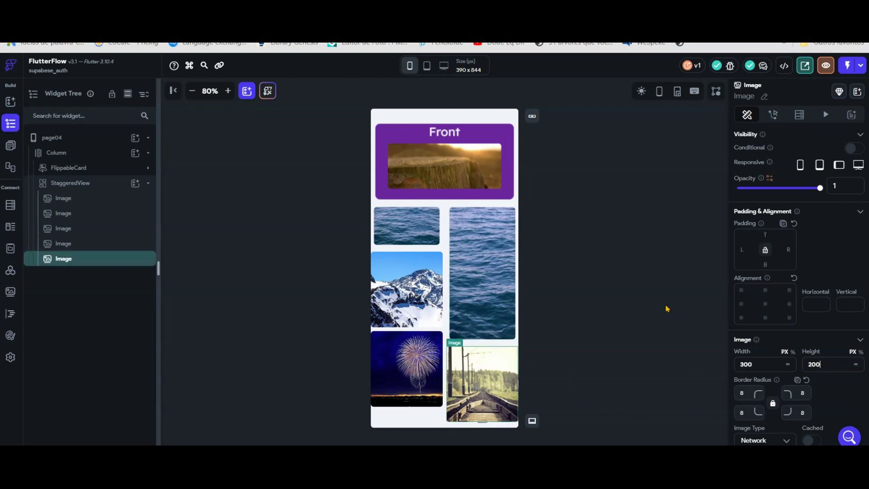
{"action": "key", "text": "ctrl+a"}
{"action": "type", "text": "180"}
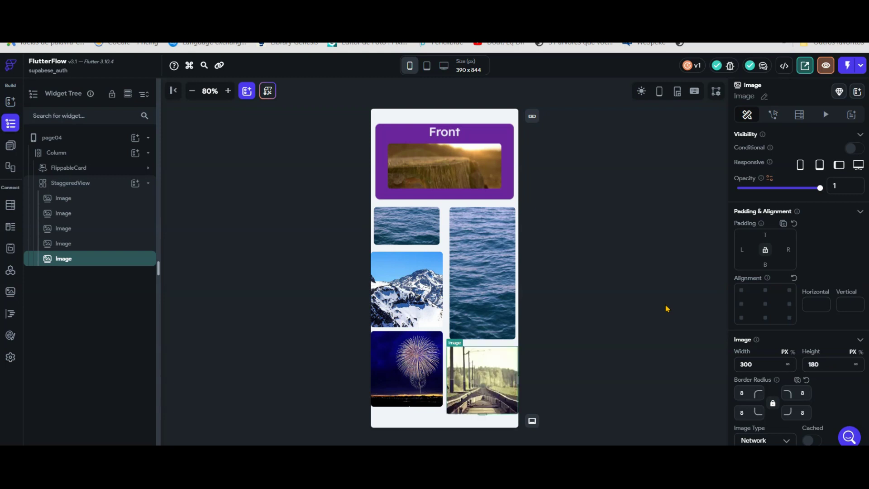
{"action": "key", "text": "ctrl+a"}
{"action": "type", "text": "170"}
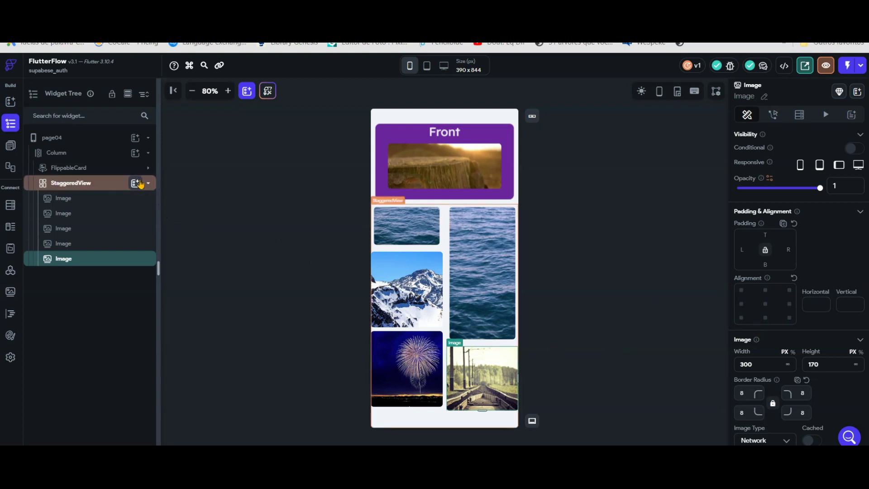
Open the widget palette for page04 and review the available Layout Elements, from Container to FlippableCard.
{"action": "left_click", "coordinate": [135, 139]}
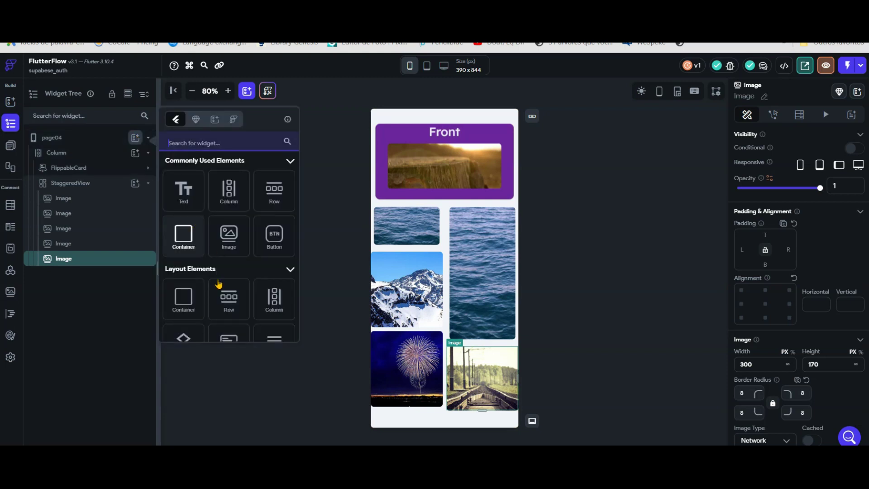
{"action": "scroll", "coordinate": [219, 284], "scroll_direction": "down", "scroll_amount": 2}
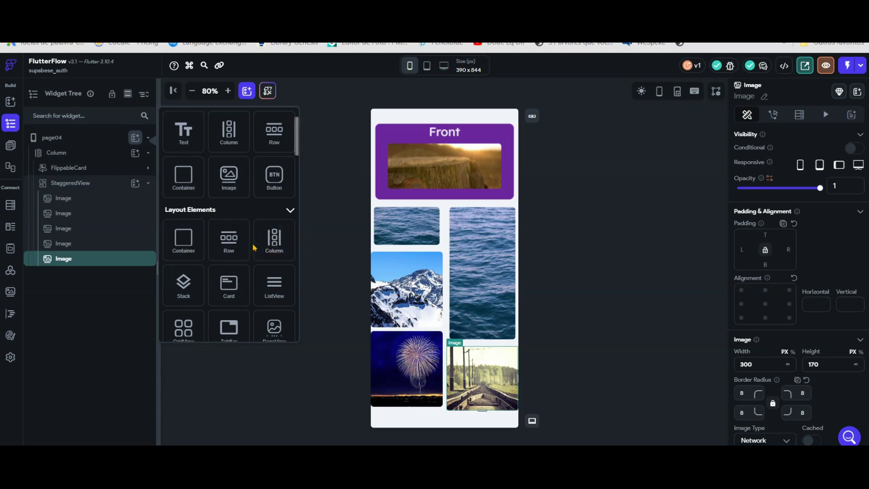
{"action": "scroll", "coordinate": [250, 242], "scroll_direction": "down", "scroll_amount": 2}
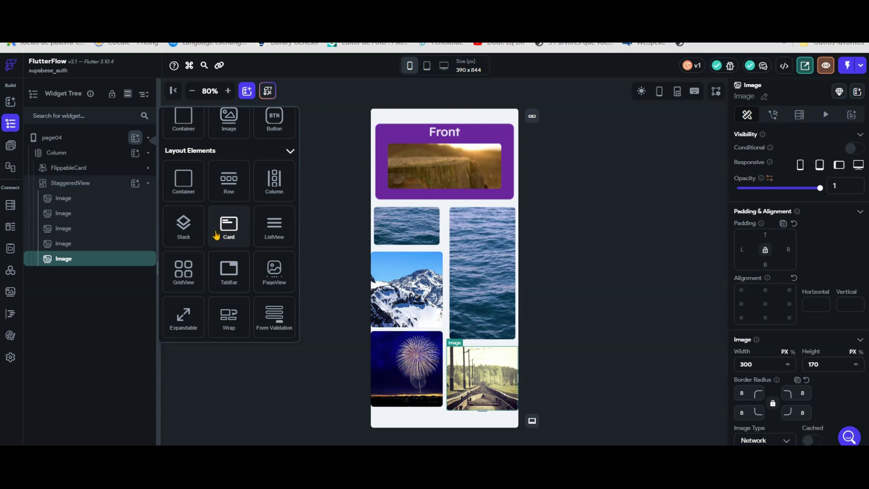
{"action": "scroll", "coordinate": [217, 233], "scroll_direction": "down", "scroll_amount": 1}
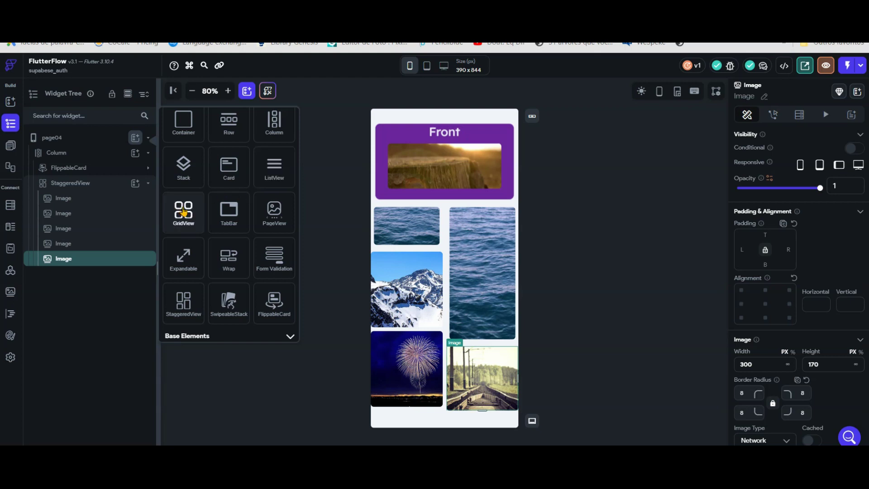
{"action": "scroll", "coordinate": [219, 233], "scroll_direction": "down", "scroll_amount": 1}
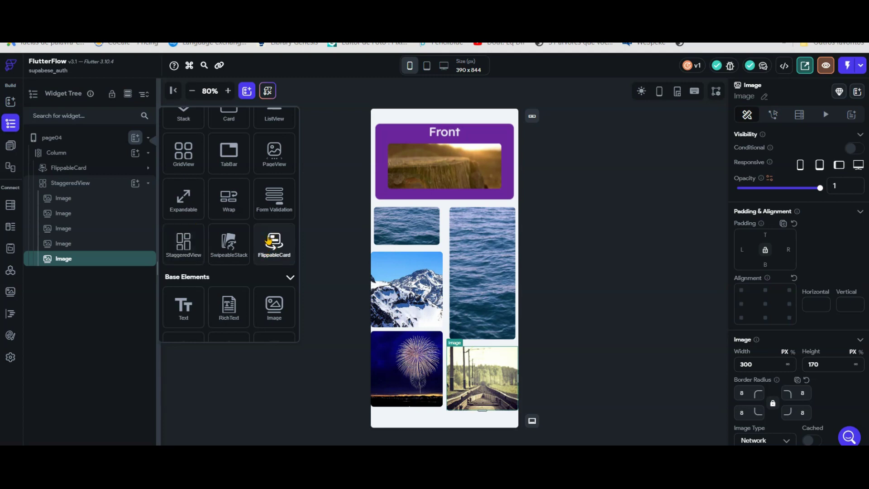
{"action": "scroll", "coordinate": [270, 238], "scroll_direction": "up", "scroll_amount": 1}
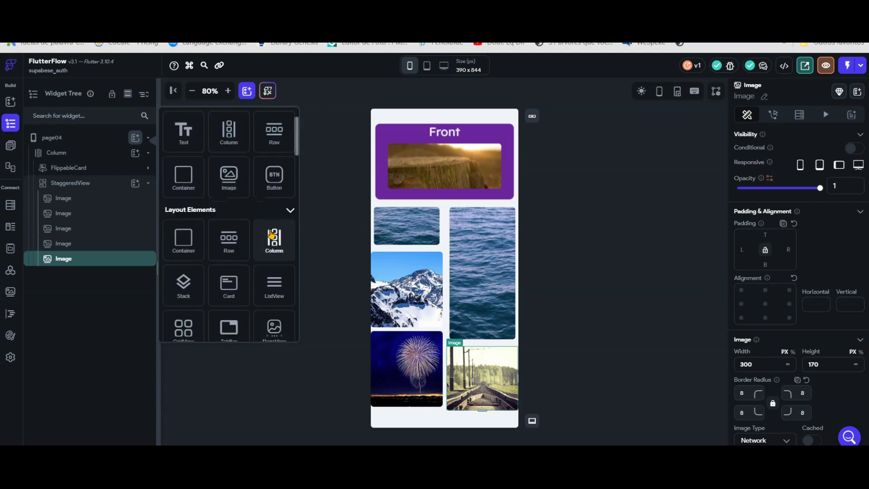
{"action": "scroll", "coordinate": [272, 234], "scroll_direction": "up", "scroll_amount": 2}
{"action": "scroll", "coordinate": [274, 230], "scroll_direction": "down", "scroll_amount": 2}
{"action": "scroll", "coordinate": [274, 230], "scroll_direction": "down", "scroll_amount": 1}
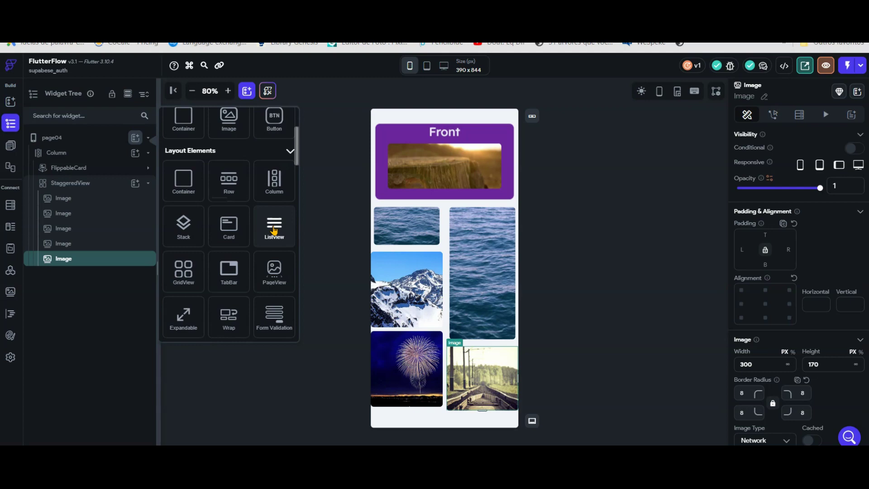
{"action": "scroll", "coordinate": [257, 242], "scroll_direction": "down", "scroll_amount": 2}
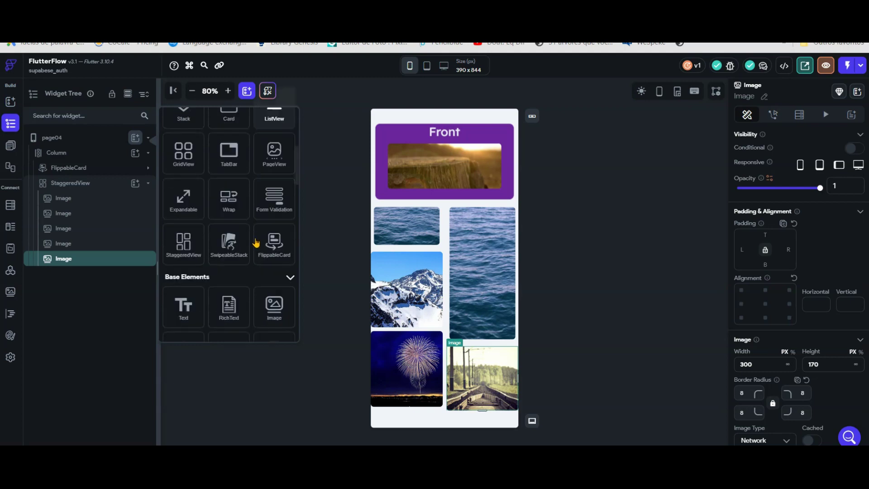
{"action": "scroll", "coordinate": [256, 244], "scroll_direction": "down", "scroll_amount": 1}
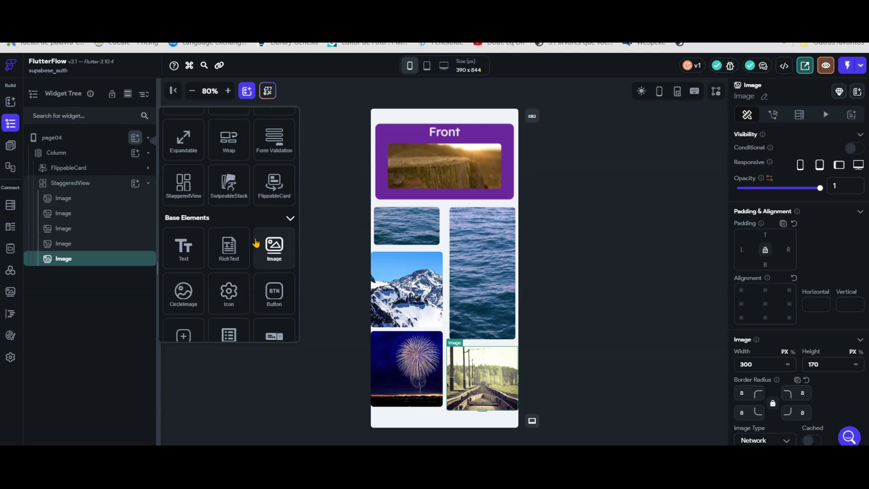
{"action": "scroll", "coordinate": [243, 226], "scroll_direction": "up", "scroll_amount": 2}
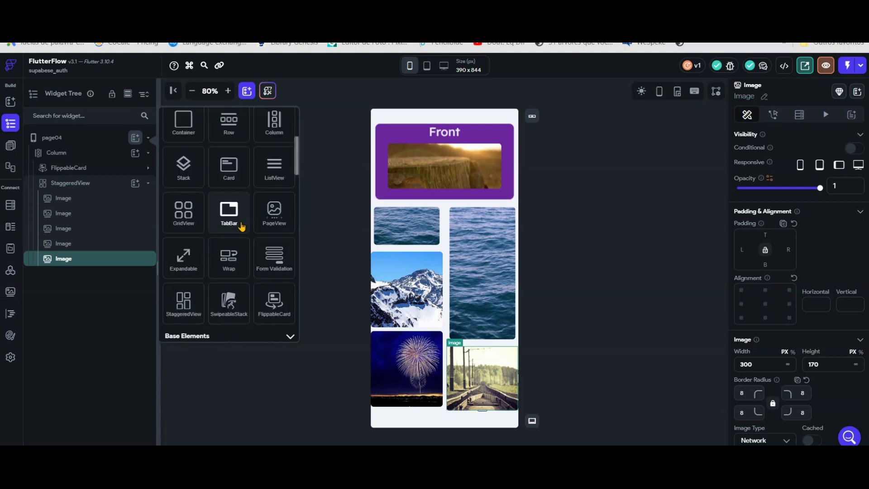